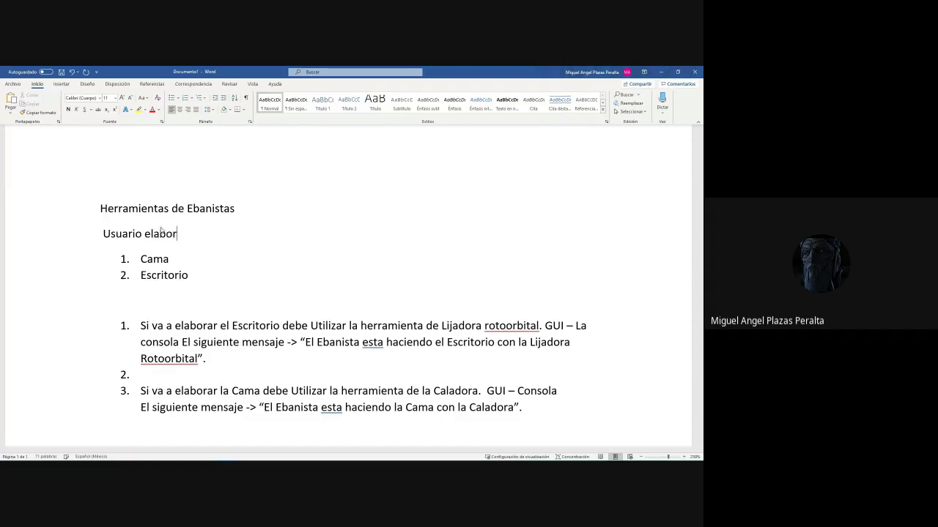
# Finish the line under the title as 'Usuario elaboren un mueble' and reword the start of item 1 to 'Si el usuario elige el Escritorio'
pyautogui.write('le')
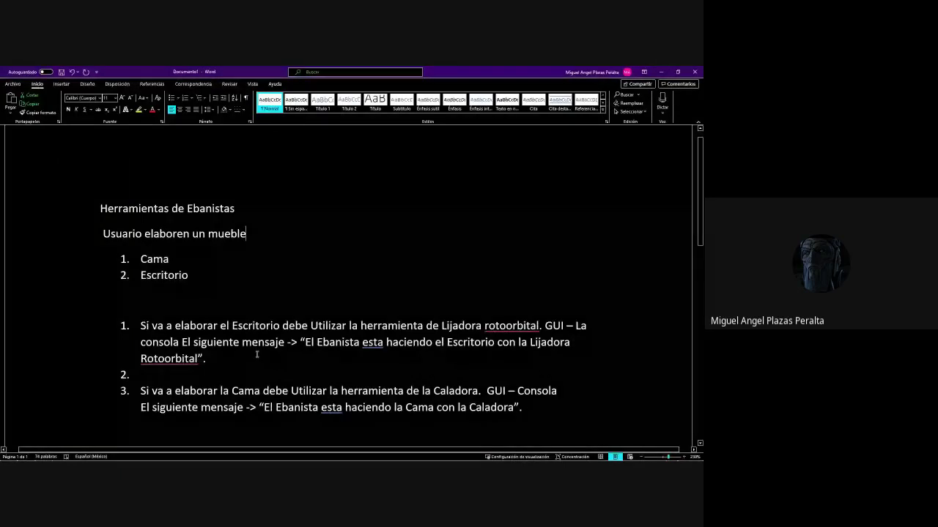
pyautogui.scroll(-1, 256, 355)
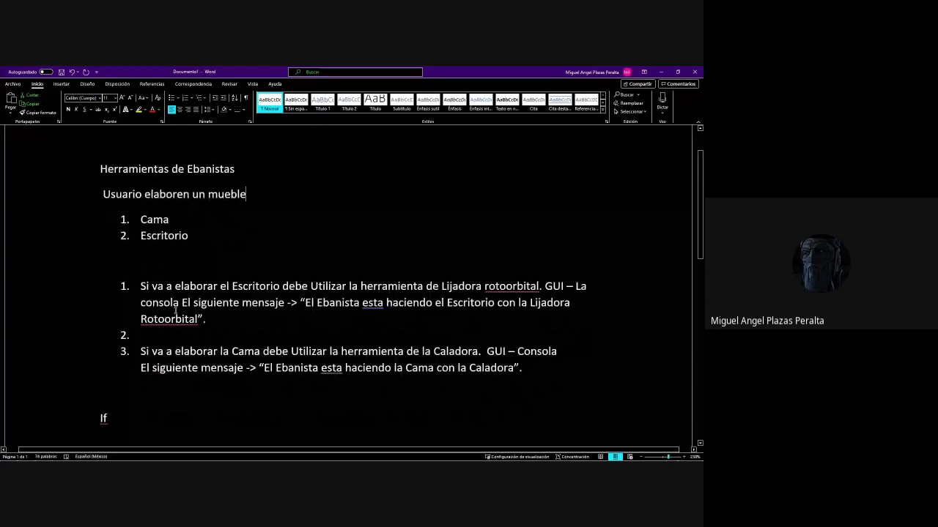
pyautogui.click(152, 286)
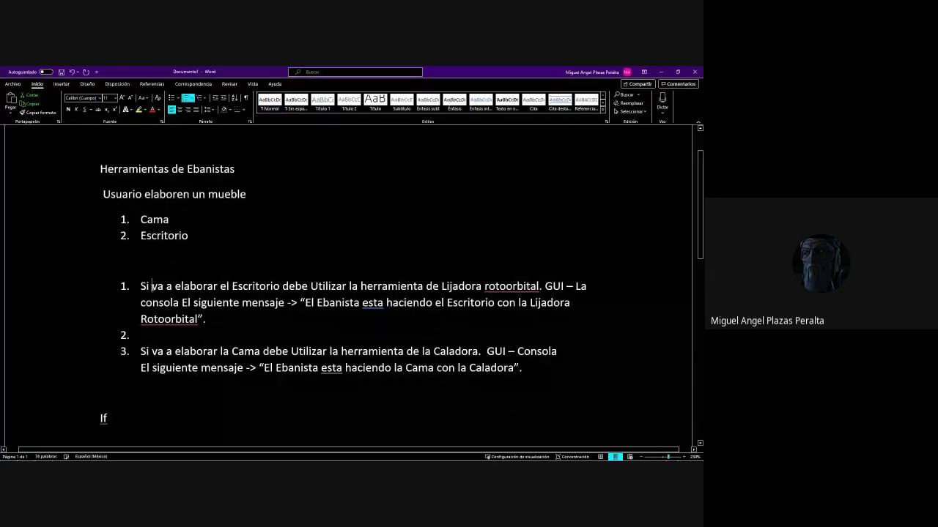
pyautogui.write('el usuario')
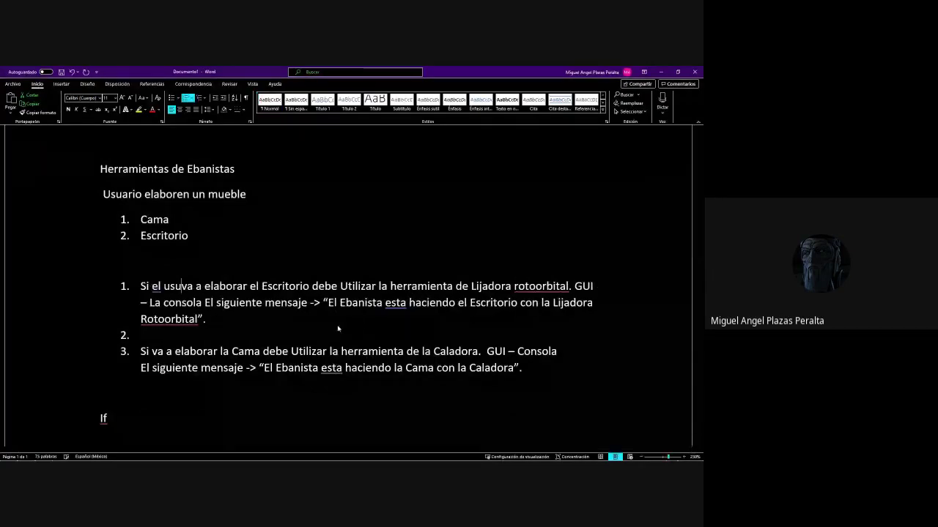
pyautogui.write(' elige')
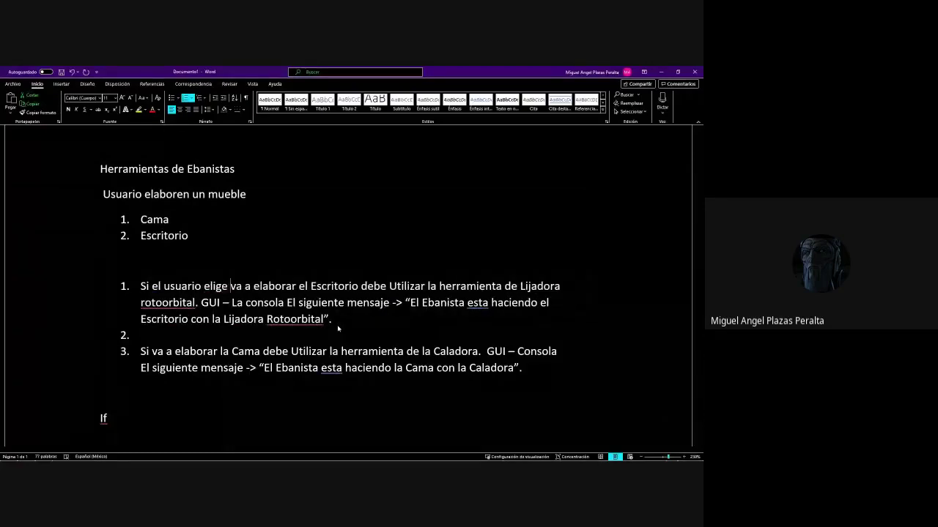
pyautogui.press('Delete')
pyautogui.press('Delete')
pyautogui.press('Delete')
pyautogui.press('Delete')
pyautogui.press('Delete')
pyautogui.press('Delete')
pyautogui.press('Delete')
pyautogui.press('Delete')
pyautogui.press('Delete')
pyautogui.press('Delete')
pyautogui.press('Delete')
pyautogui.press('Delete')
pyautogui.press('Delete')
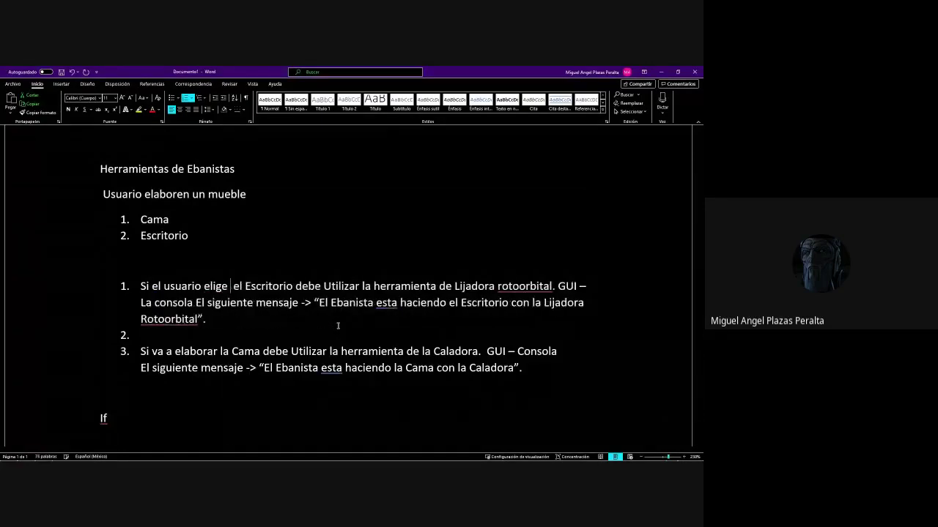
pyautogui.press('Delete')
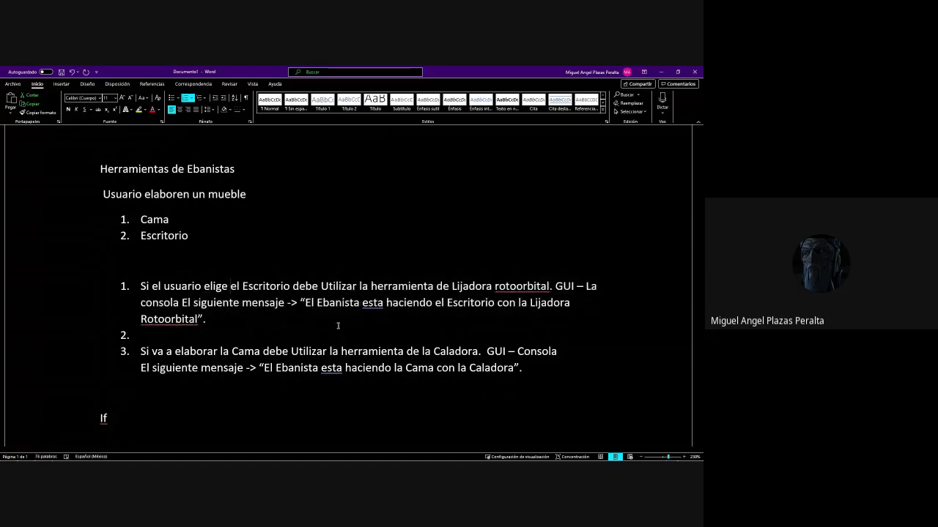
# Split item 1 after 'Escritorio:' so the rest becomes nested sub-item a, and begin that sub-item with 'EL ebanista debe'
pyautogui.click(291, 287)
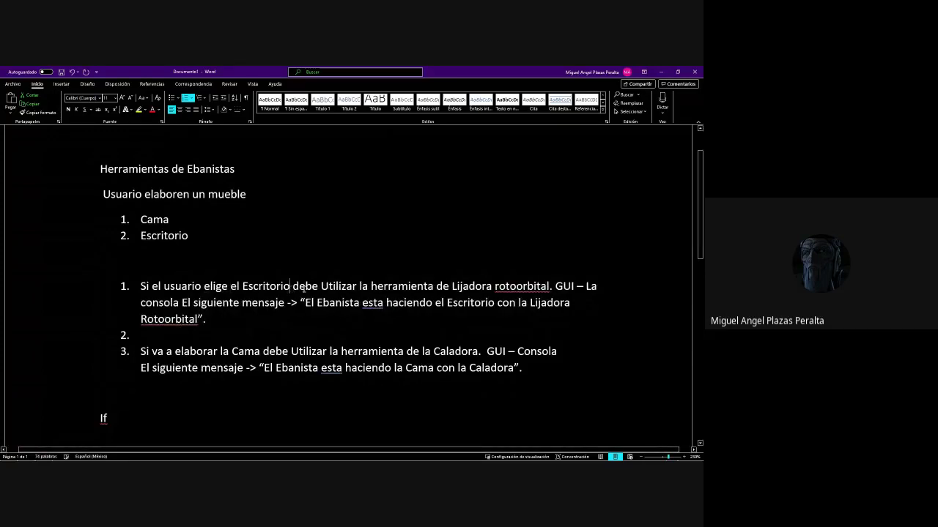
pyautogui.write(':')
pyautogui.press('Return')
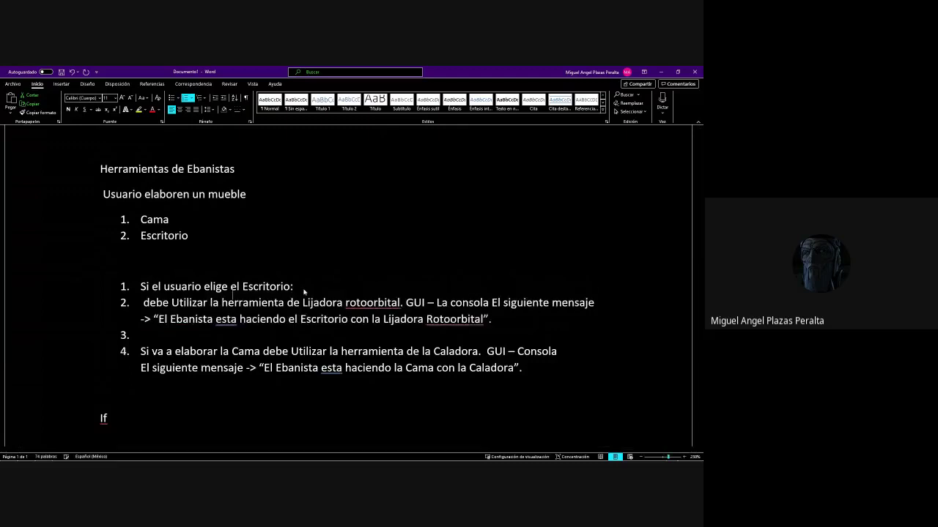
pyautogui.press('Tab')
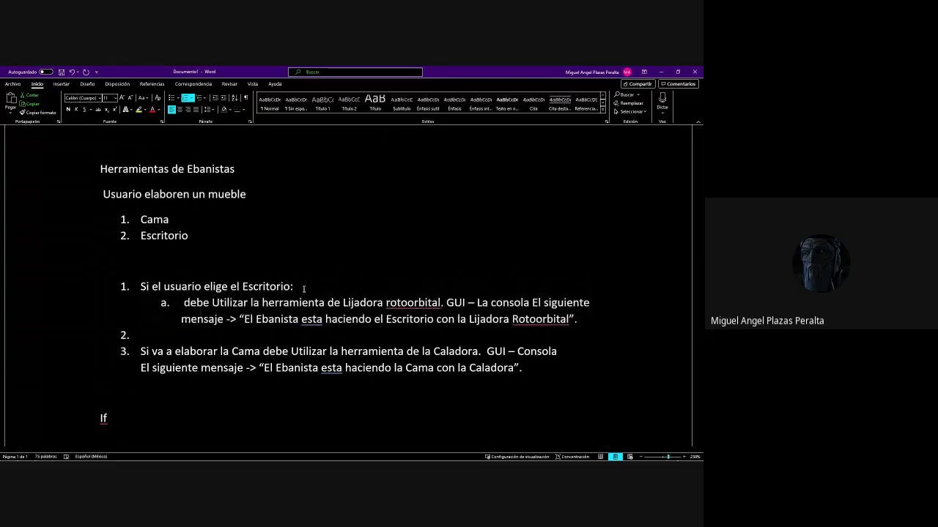
pyautogui.write('EL ebanis ')
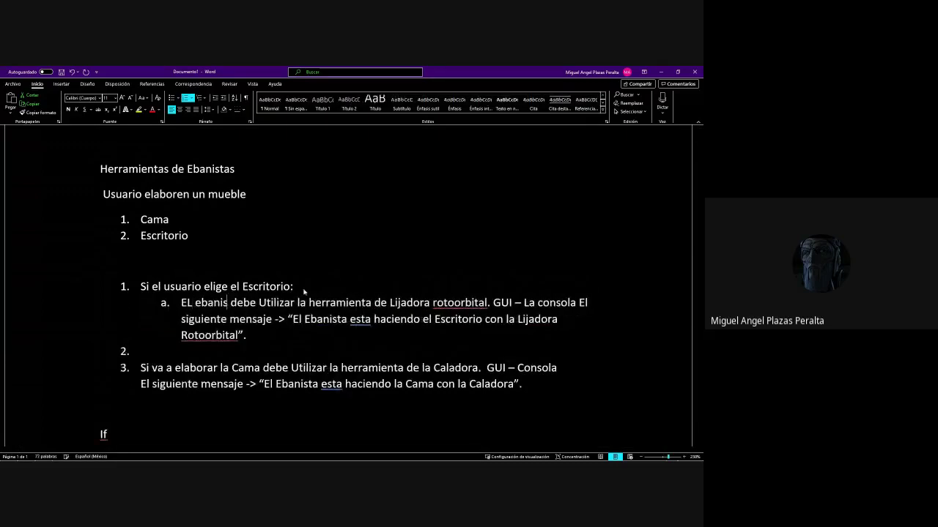
pyautogui.write('ta debe ')
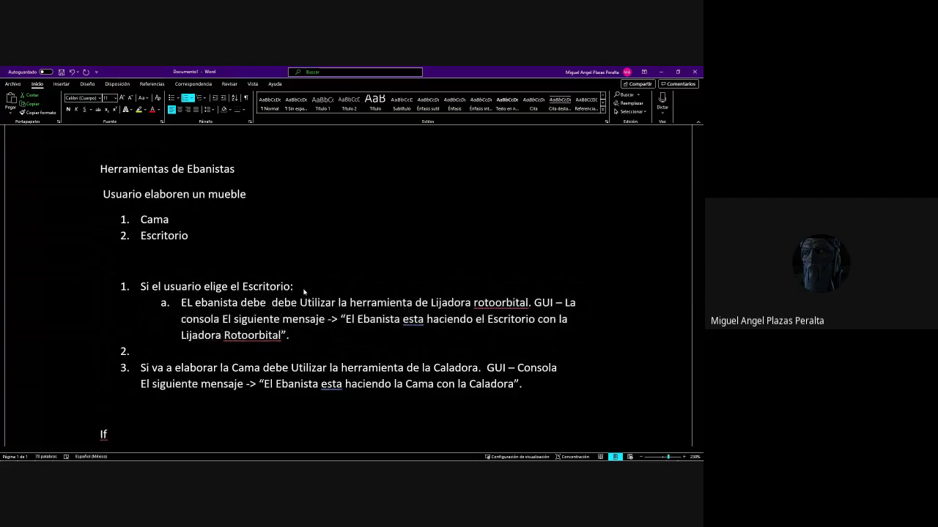
pyautogui.write('sacar')
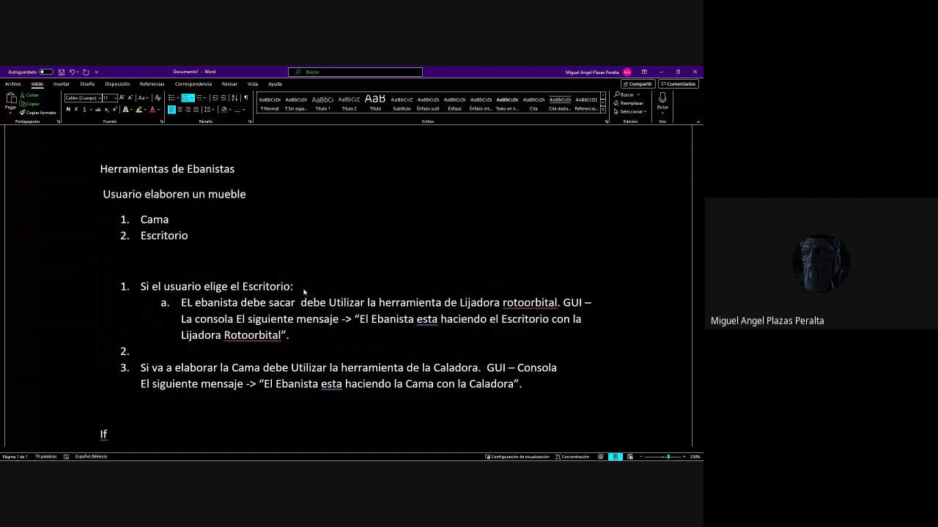
pyautogui.press('BackSpace')
pyautogui.press('BackSpace')
pyautogui.press('BackSpace')
pyautogui.press('BackSpace')
pyautogui.press('BackSpace')
pyautogui.press('BackSpace')
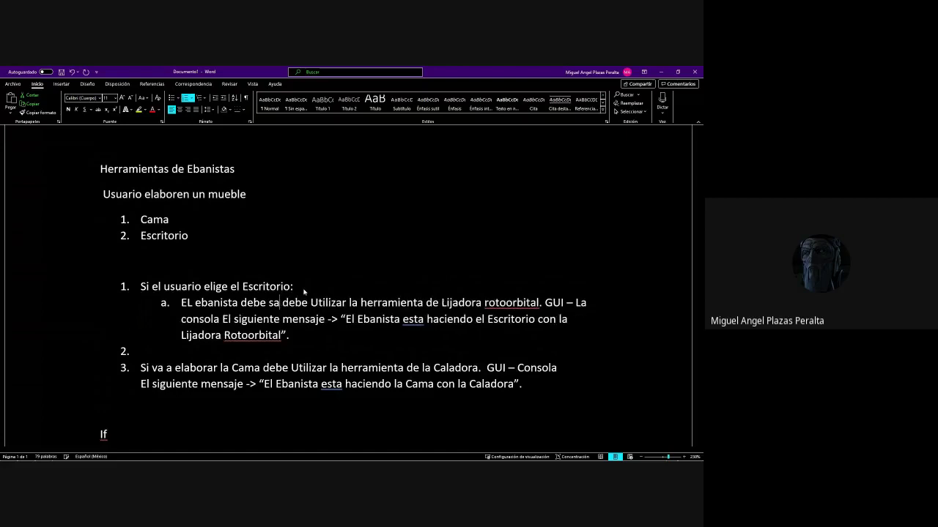
# Continue sub-item a after 'EL ebanista debe' with 'interactuar usuario Mostrar un mensaje:'
pyautogui.write('int')
pyautogui.write('eractuar us')
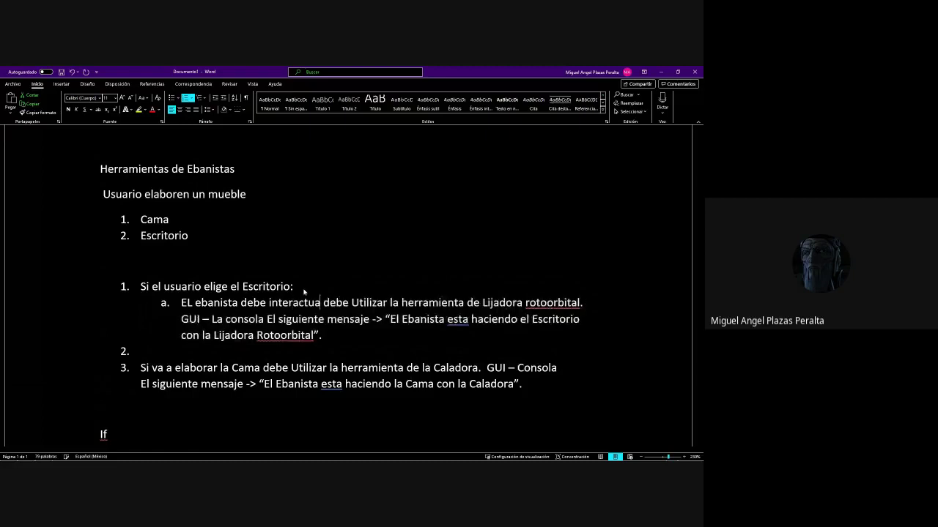
pyautogui.write('uario ')
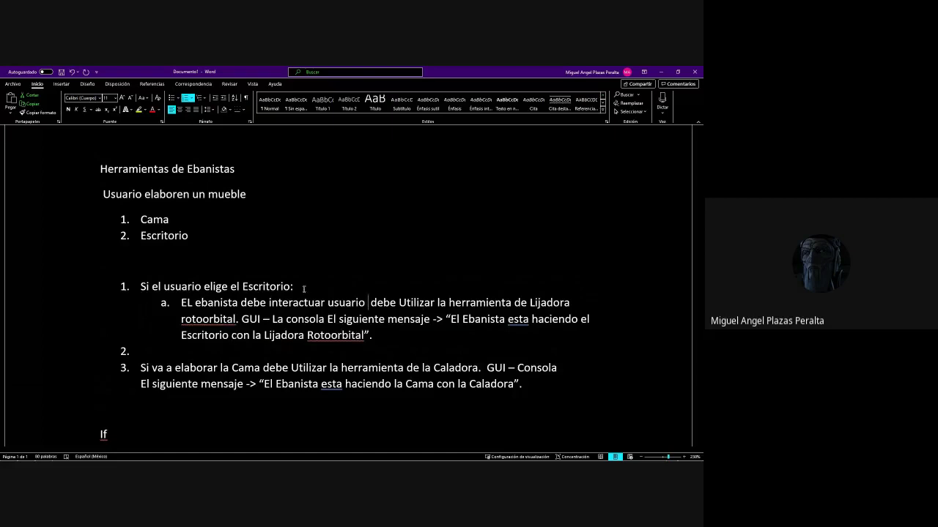
pyautogui.write('Mostrar un men ')
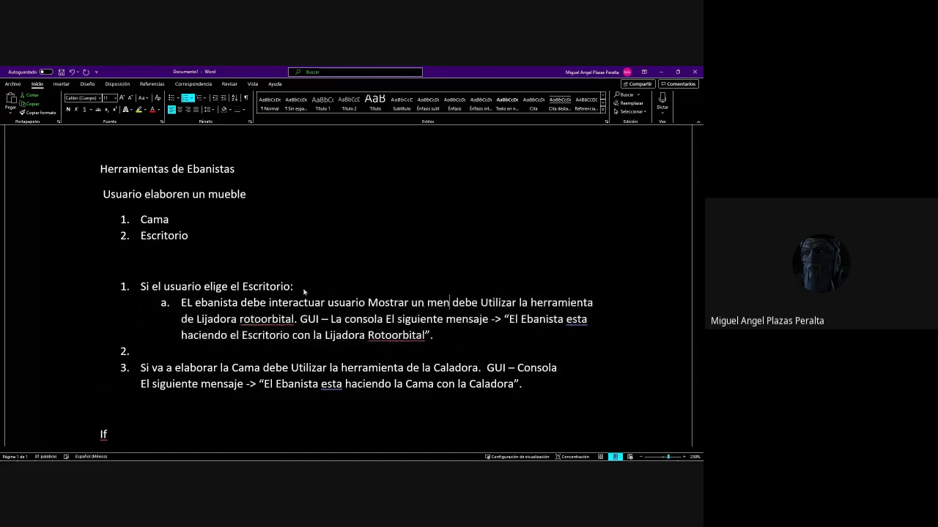
pyautogui.write('saje ')
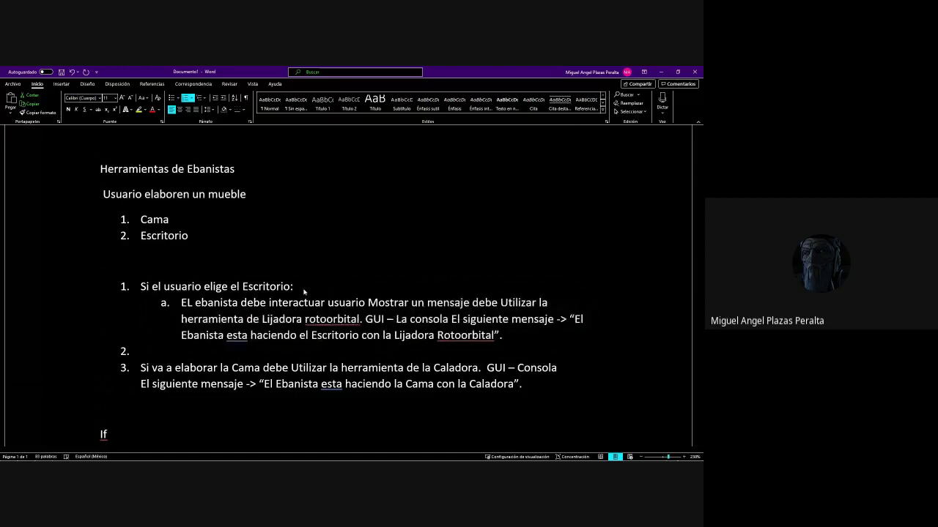
pyautogui.write(':')
# Move the remaining text into nested sub-item i and replace everything before the arrow with 'Mensaje', keeping the quoted Escritorio message
pyautogui.press('Return')
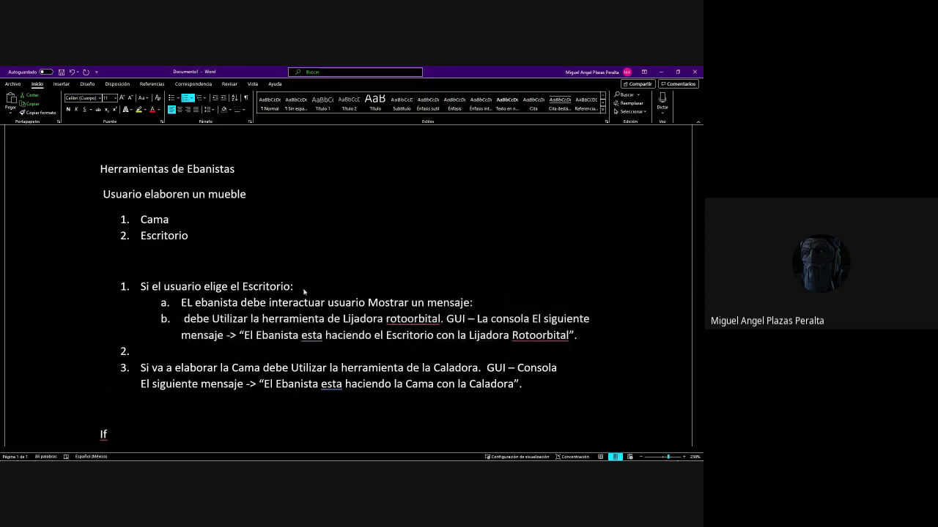
pyautogui.press('Tab')
pyautogui.press('Delete')
pyautogui.press('Delete')
pyautogui.press('Delete')
pyautogui.press('Delete')
pyautogui.press('Delete')
pyautogui.press('Delete')
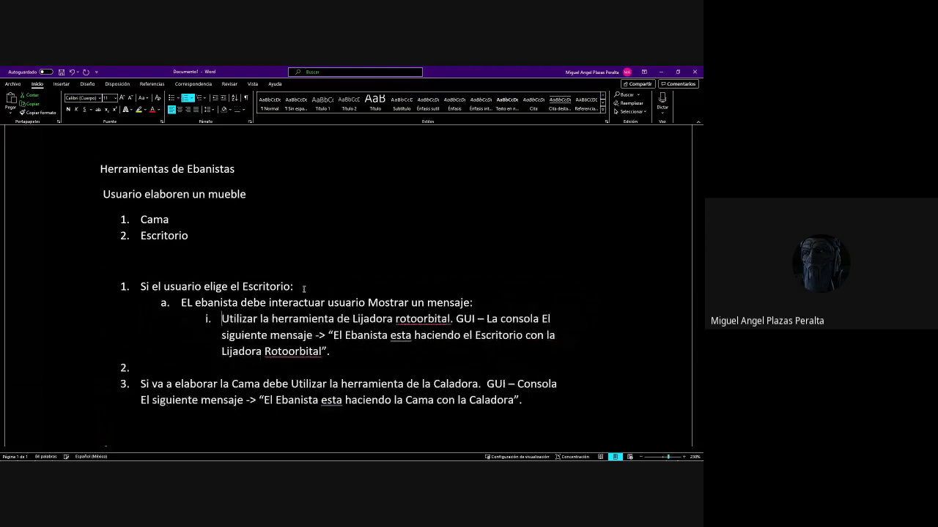
pyautogui.press('Delete')
pyautogui.press('Delete')
pyautogui.press('Delete')
pyautogui.press('Delete')
pyautogui.press('Delete')
pyautogui.press('Delete')
pyautogui.press('Delete')
pyautogui.press('Delete')
pyautogui.press('Delete')
pyautogui.press('Delete')
pyautogui.press('Delete')
pyautogui.press('Delete')
pyautogui.press('Delete')
pyautogui.press('Delete')
pyautogui.press('Delete')
pyautogui.press('Delete')
pyautogui.press('Delete')
pyautogui.press('Delete')
pyautogui.press('Delete')
pyautogui.press('Delete')
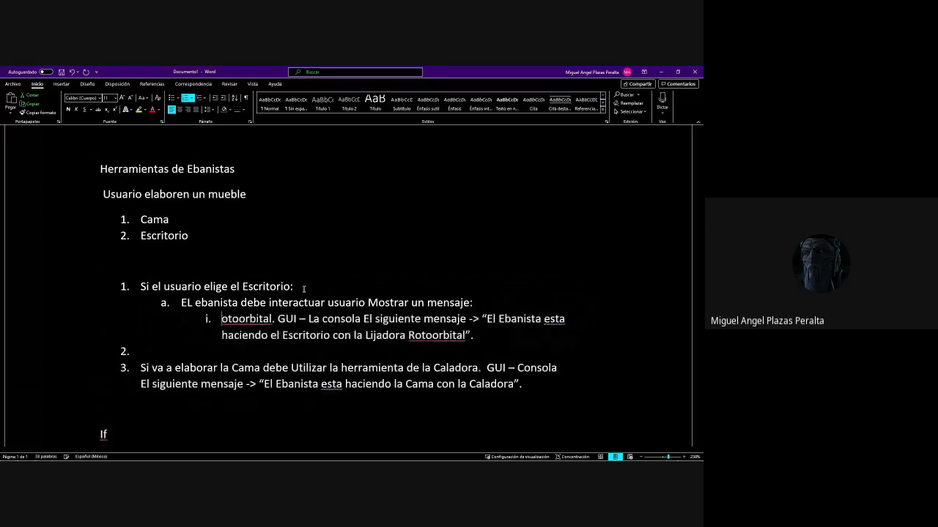
pyautogui.press('Delete')
pyautogui.press('Delete')
pyautogui.press('Delete')
pyautogui.press('Delete')
pyautogui.press('Delete')
pyautogui.press('Delete')
pyautogui.press('Delete')
pyautogui.press('Delete')
pyautogui.press('Delete')
pyautogui.press('Delete')
pyautogui.press('Delete')
pyautogui.press('Delete')
pyautogui.press('Delete')
pyautogui.press('Delete')
pyautogui.press('Delete')
pyautogui.press('Delete')
pyautogui.press('Delete')
pyautogui.press('Delete')
pyautogui.press('Delete')
pyautogui.press('Delete')
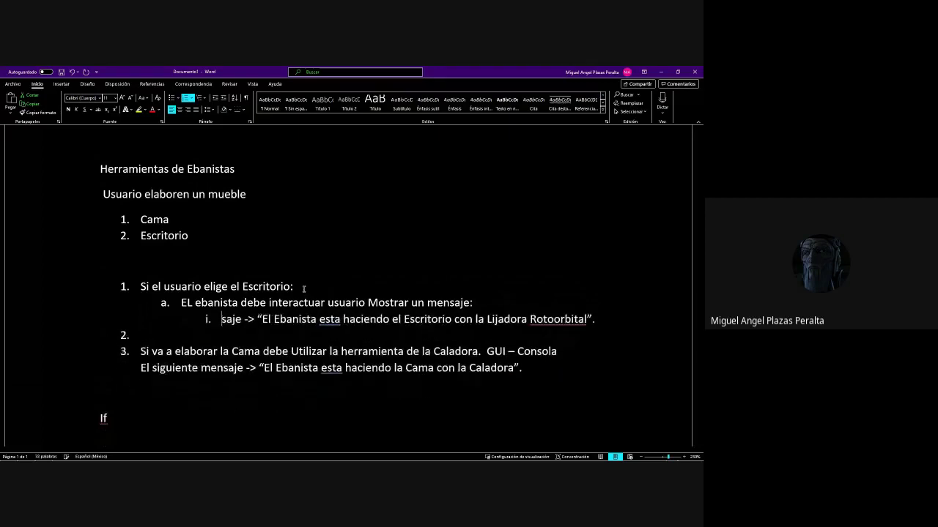
pyautogui.press('Delete')
pyautogui.press('Delete')
pyautogui.write('Mensa')
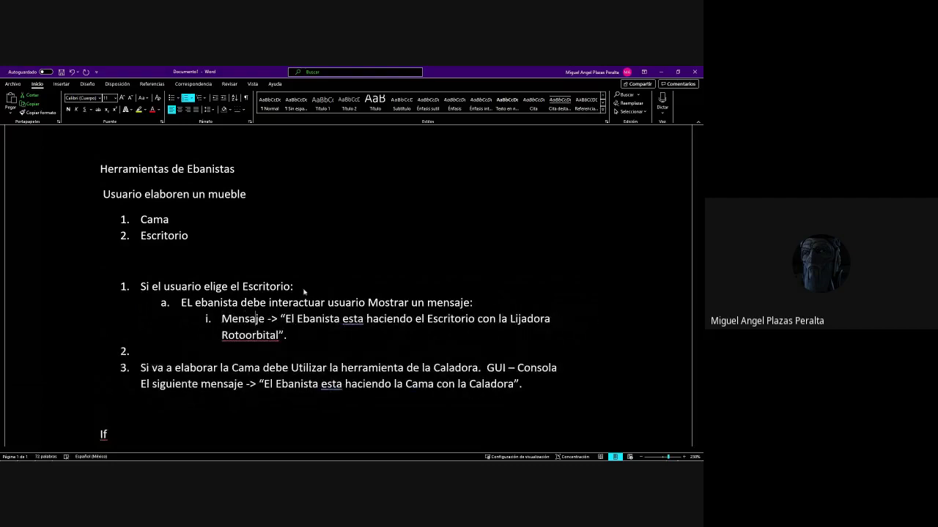
# Add sub-item ii 'Usuario escoger la opción:' below the Escritorio message and start a nested numbered level under it
pyautogui.click(306, 336)
pyautogui.press('Return')
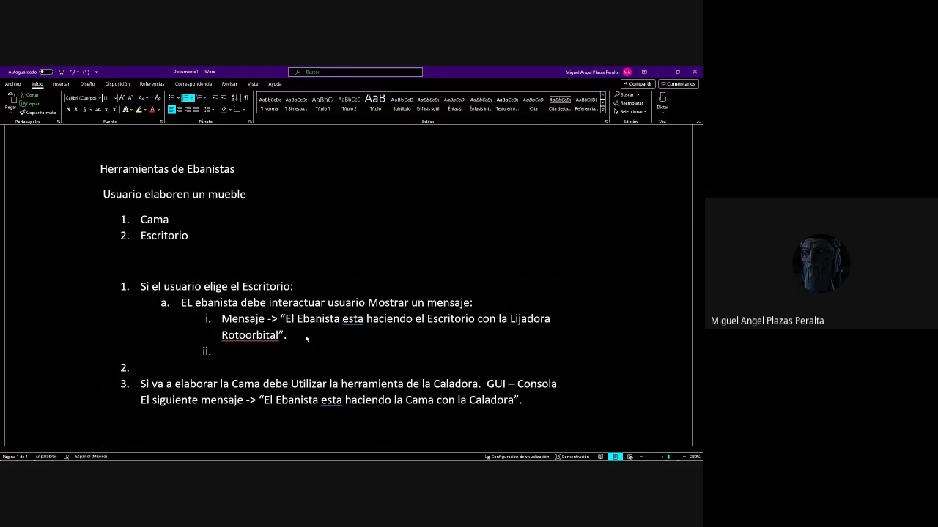
pyautogui.write('Usuario escoger l')
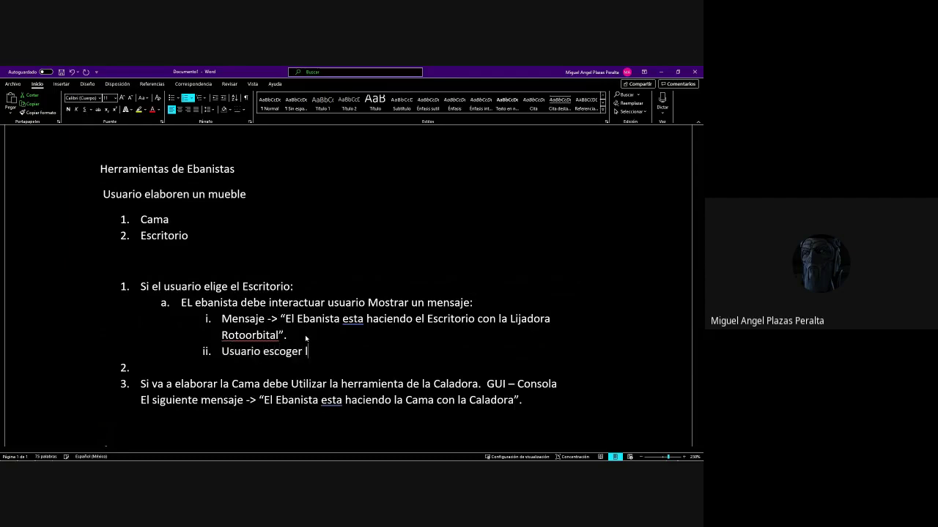
pyautogui.write('a opción')
pyautogui.press('Return')
pyautogui.press('Tab')
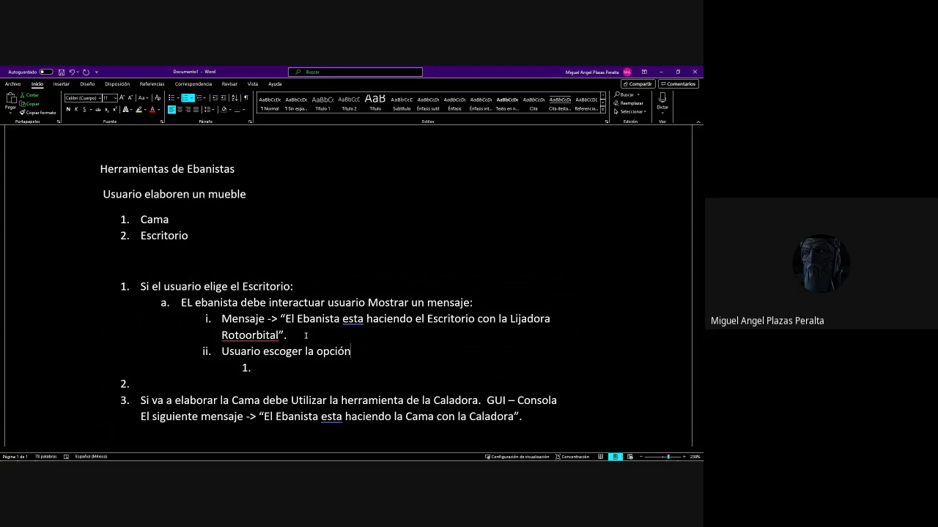
pyautogui.write(':')
# List 'Pintado' and 'Lacada' as numbered options 1 and 2 under 'Usuario escoger la opción:'
pyautogui.write('Li')
pyautogui.press('BackSpace')
pyautogui.press('BackSpace')
pyautogui.write('Pintado')
pyautogui.press('Return')
pyautogui.write('Lac')
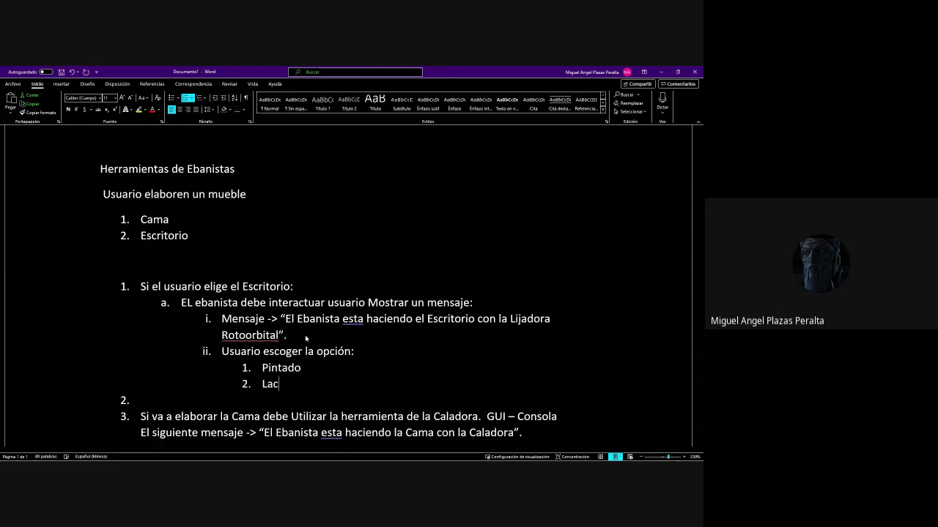
pyautogui.write('ada')
pyautogui.press('Down')
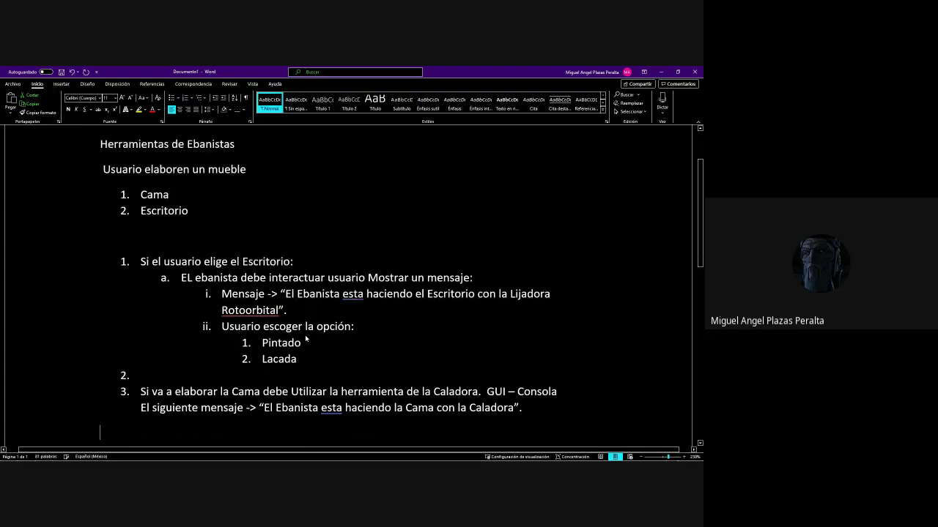
pyautogui.press('Return')
pyautogui.write('If')
pyautogui.press('Return')
pyautogui.press('Return')
pyautogui.write('While')
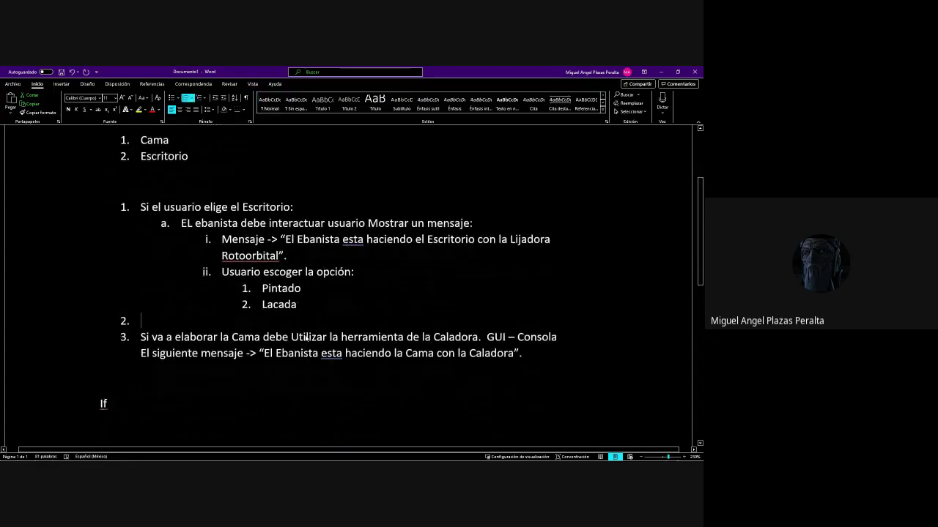
pyautogui.press('Return')
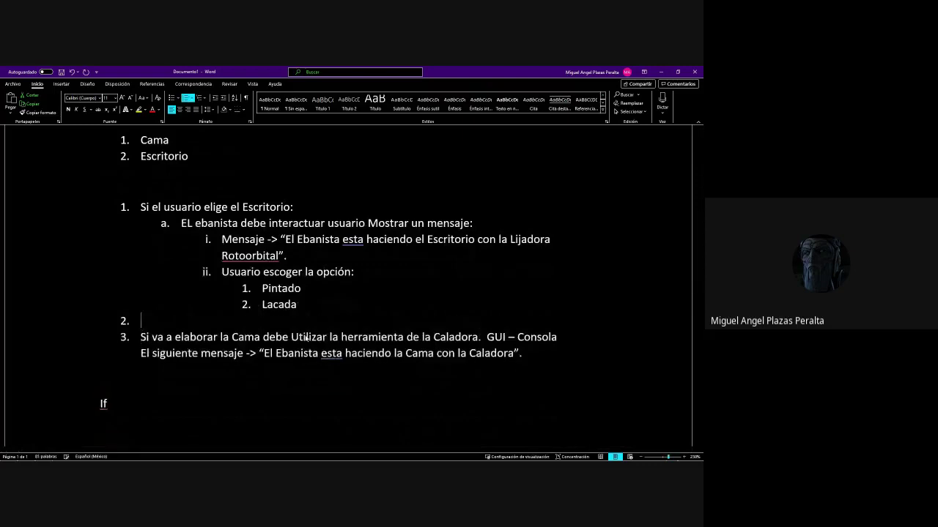
# Fill in the empty item 2 with 'Si el usuario elige la Cama:'
pyautogui.write('Si E')
pyautogui.press('BackSpace')
pyautogui.write('el usuario elige ')
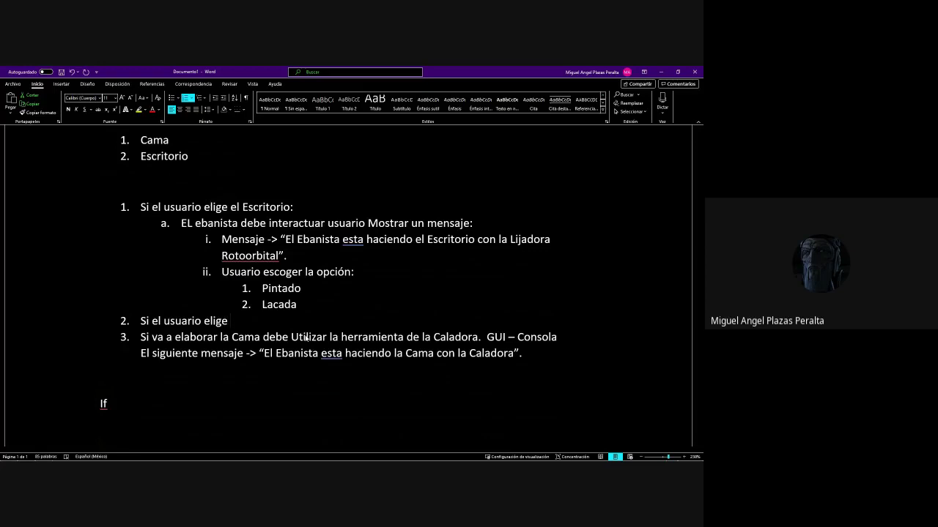
pyautogui.write('la Cama:')
# Add nested sub-item a under item 2 reading 'EL ebanista debe interactuar con el usuario'
pyautogui.press('Return')
pyautogui.press('Tab')
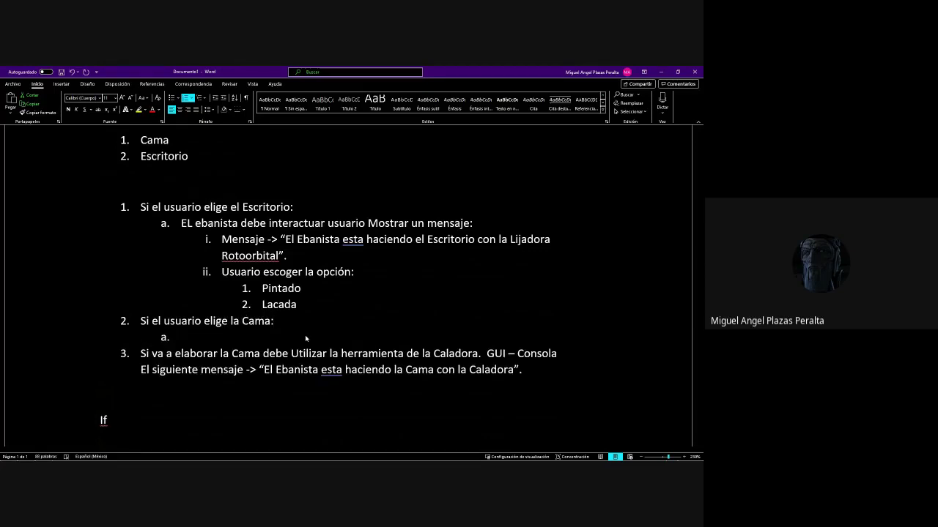
pyautogui.write('EL ebanista debe in')
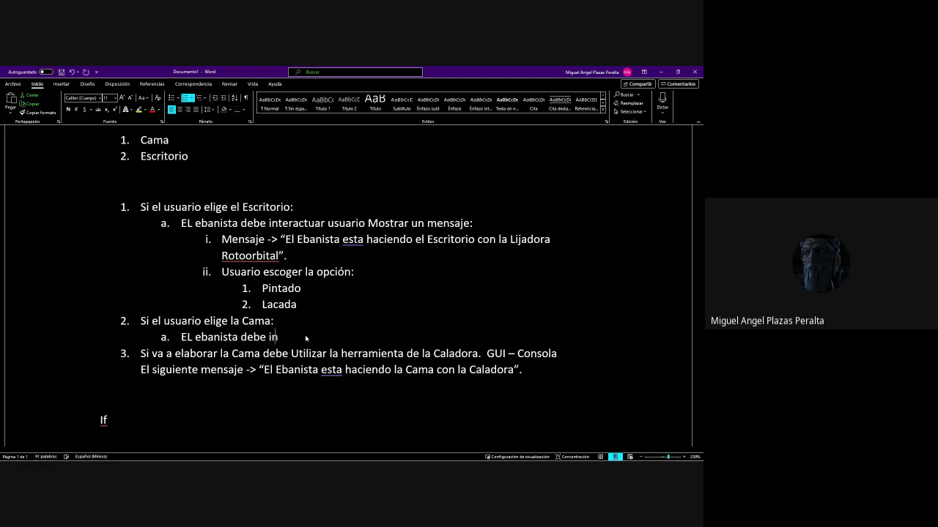
pyautogui.write('teractuar con el u')
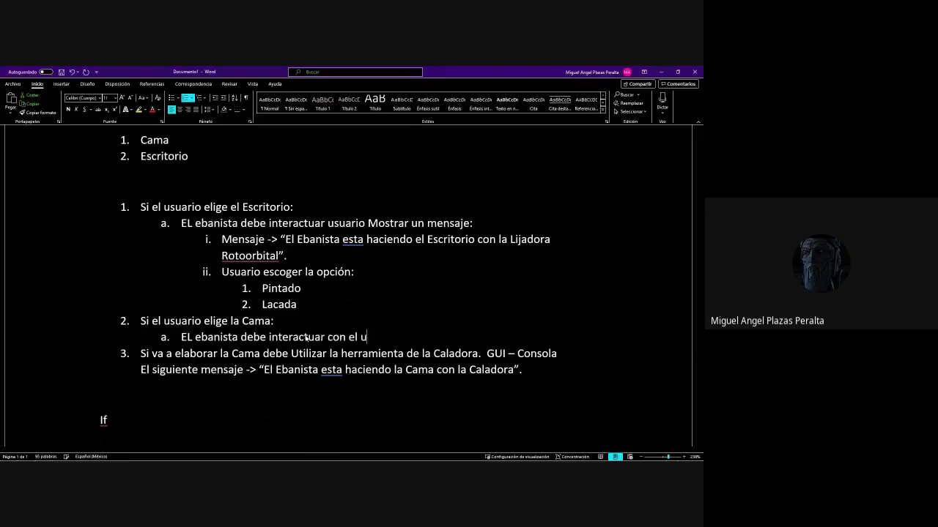
pyautogui.write('suario')
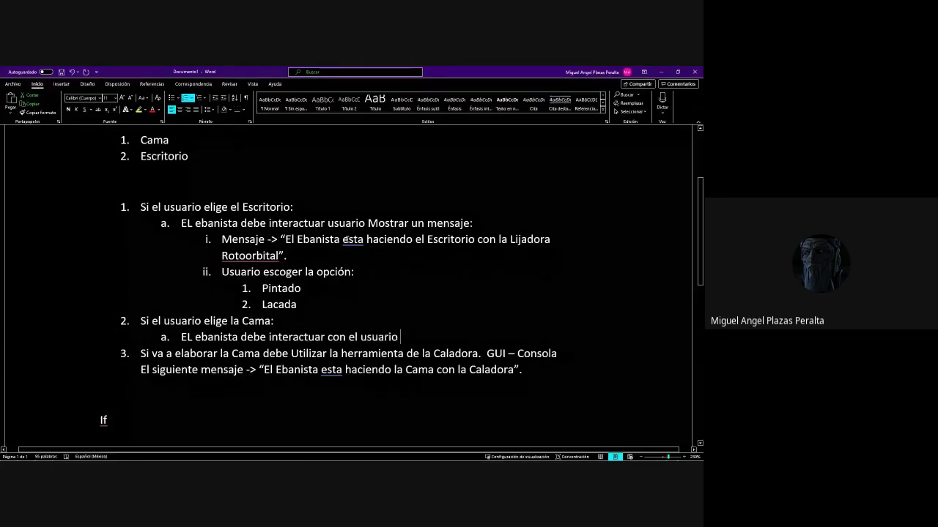
# Insert 'con el' before 'usuario' in Escritorio's sub-item a, and extend Cama's sub-item a with 'y mostrar el siguiente mensaje:'
pyautogui.click(328, 222)
pyautogui.write('con el')
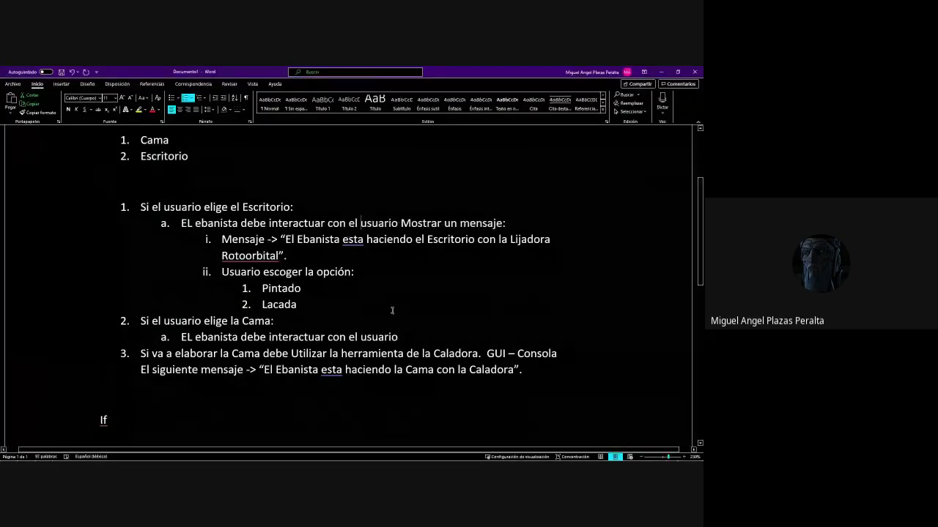
pyautogui.click(389, 336)
pyautogui.write('yostrar el')
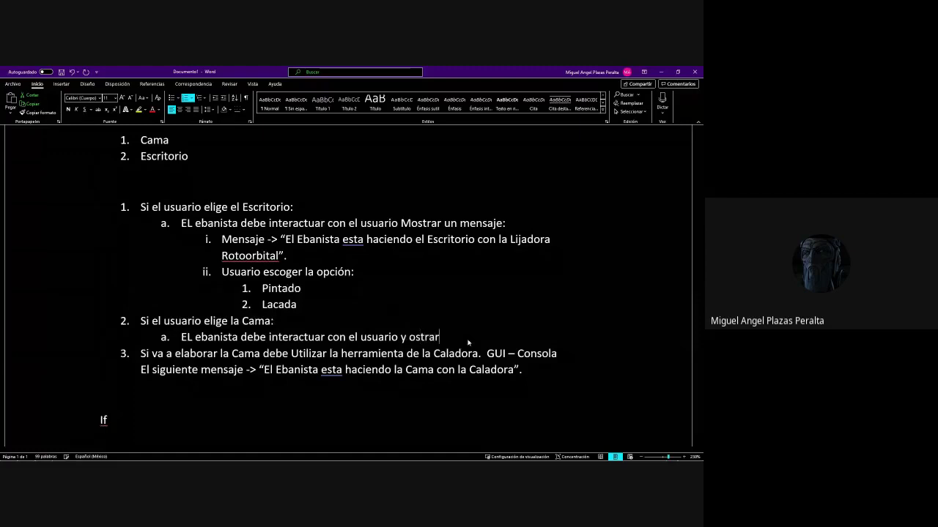
pyautogui.press('BackSpace')
pyautogui.press('BackSpace')
pyautogui.press('BackSpace')
pyautogui.press('BackSpace')
pyautogui.press('BackSpace')
pyautogui.press('BackSpace')
pyautogui.press('BackSpace')
pyautogui.press('BackSpace')
pyautogui.press('BackSpace')
pyautogui.write('os')
pyautogui.press('BackSpace')
pyautogui.press('BackSpace')
pyautogui.write('mostrar el siguiente ')
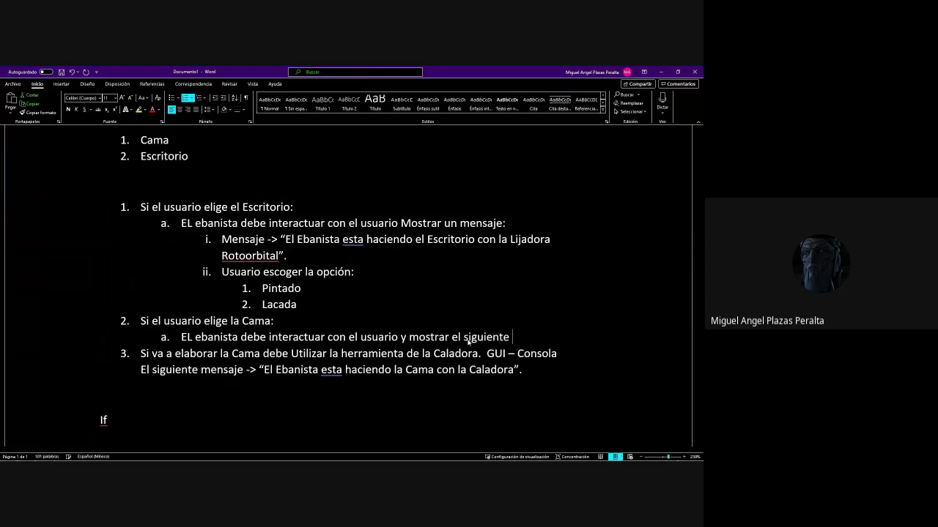
pyautogui.write('mensaje:')
# Replace item 3's text before the quoted Caladora message with 'Mensaje ->' and nest the line as sub-item i under Cama's sub-item a
pyautogui.press('Return')
pyautogui.press('Tab')
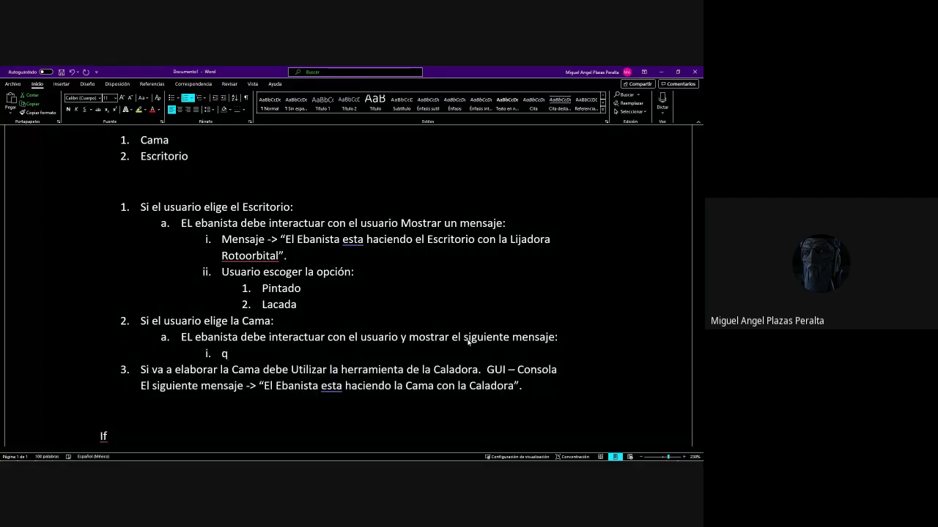
pyautogui.write('Mensaje ->')
pyautogui.press('Delete')
pyautogui.press('Delete')
pyautogui.press('Delete')
pyautogui.press('Delete')
pyautogui.press('Delete')
pyautogui.press('Delete')
pyautogui.press('Delete')
pyautogui.press('Delete')
pyautogui.press('Delete')
pyautogui.press('Delete')
pyautogui.press('Delete')
pyautogui.press('Delete')
pyautogui.press('Delete')
pyautogui.press('Delete')
pyautogui.press('Delete')
pyautogui.press('Delete')
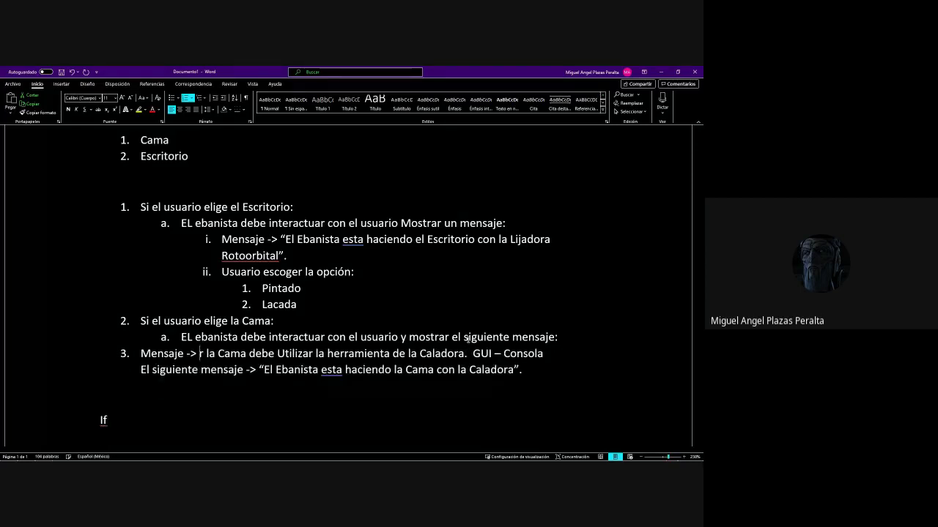
pyautogui.press('Delete')
pyautogui.press('Delete')
pyautogui.press('Delete')
pyautogui.press('Delete')
pyautogui.press('Delete')
pyautogui.press('Delete')
pyautogui.press('Delete')
pyautogui.press('Delete')
pyautogui.press('Delete')
pyautogui.press('Delete')
pyautogui.press('Delete')
pyautogui.press('Delete')
pyautogui.press('Delete')
pyautogui.press('Delete')
pyautogui.press('Delete')
pyautogui.press('Delete')
pyautogui.press('Delete')
pyautogui.press('Delete')
pyautogui.press('Delete')
pyautogui.press('Delete')
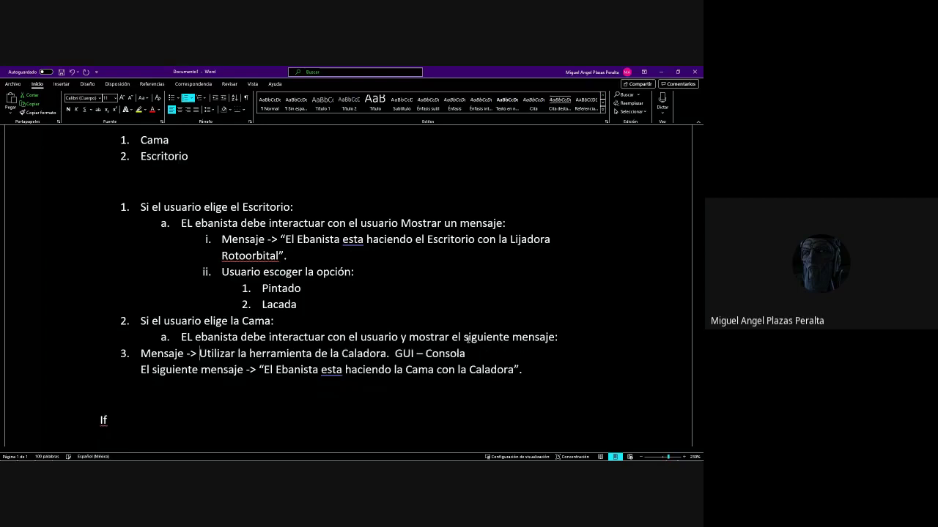
pyautogui.press('Delete')
pyautogui.press('Delete')
pyautogui.press('Delete')
pyautogui.press('Delete')
pyautogui.press('Delete')
pyautogui.press('Delete')
pyautogui.press('Delete')
pyautogui.press('Delete')
pyautogui.press('Delete')
pyautogui.press('Delete')
pyautogui.press('Delete')
pyautogui.press('Delete')
pyautogui.press('Delete')
pyautogui.press('Delete')
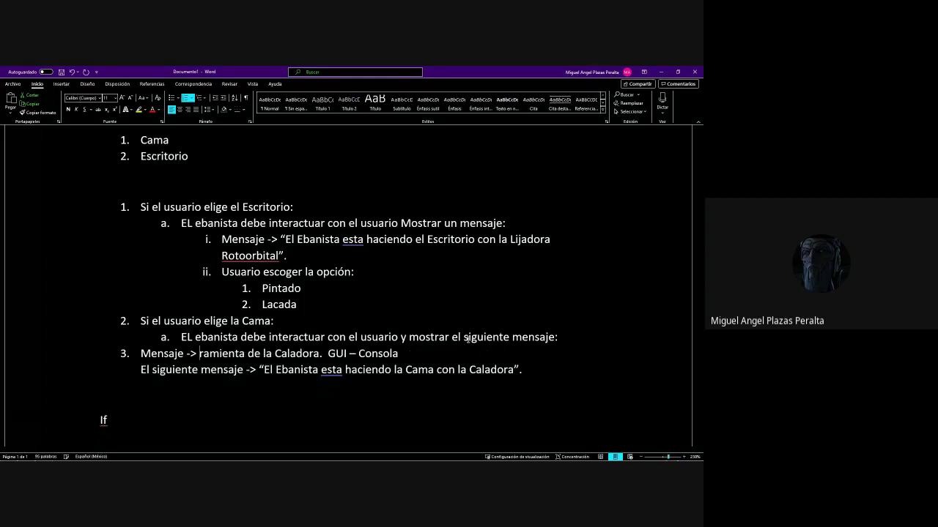
pyautogui.press('Delete')
pyautogui.press('Delete')
pyautogui.press('Delete')
pyautogui.press('Delete')
pyautogui.press('Delete')
pyautogui.press('Delete')
pyautogui.press('Delete')
pyautogui.press('Delete')
pyautogui.press('Delete')
pyautogui.press('Delete')
pyautogui.press('Delete')
pyautogui.press('Delete')
pyautogui.press('Delete')
pyautogui.press('Delete')
pyautogui.press('Delete')
pyautogui.press('Delete')
pyautogui.press('Delete')
pyautogui.press('Delete')
pyautogui.press('Delete')
pyautogui.press('Delete')
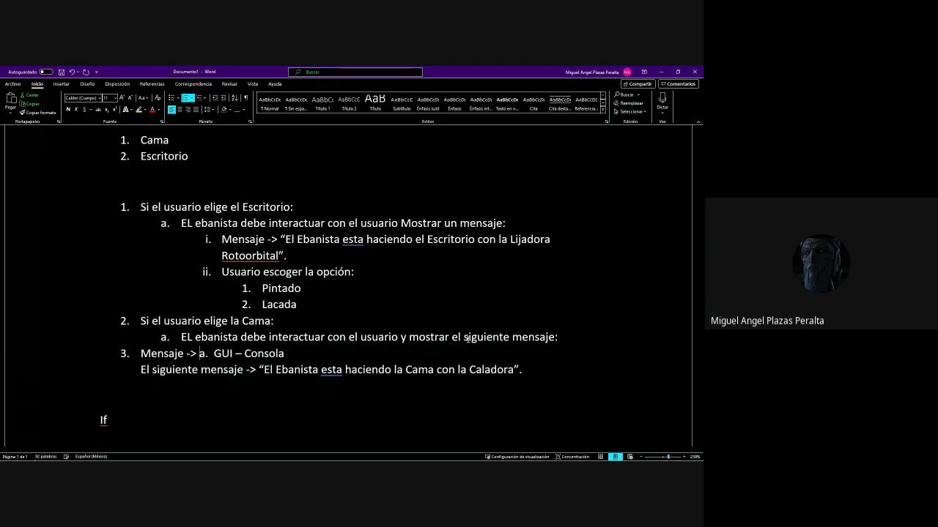
pyautogui.press('Delete')
pyautogui.press('Delete')
pyautogui.press('Delete')
pyautogui.press('Delete')
pyautogui.press('Delete')
pyautogui.press('Delete')
pyautogui.press('Delete')
pyautogui.press('Delete')
pyautogui.press('Delete')
pyautogui.press('Delete')
pyautogui.press('Delete')
pyautogui.press('Delete')
pyautogui.press('Delete')
pyautogui.press('Delete')
pyautogui.press('Delete')
pyautogui.press('Delete')
pyautogui.press('Delete')
pyautogui.press('Delete')
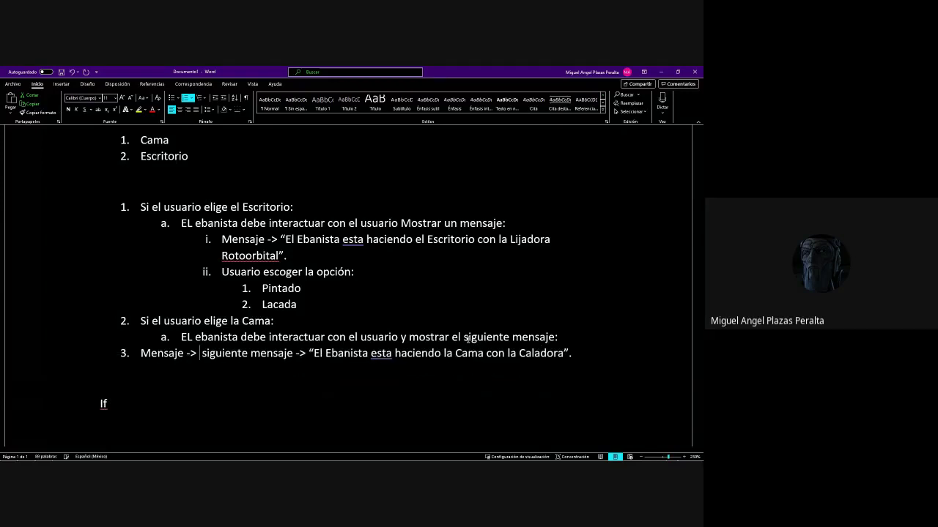
pyautogui.press('Delete')
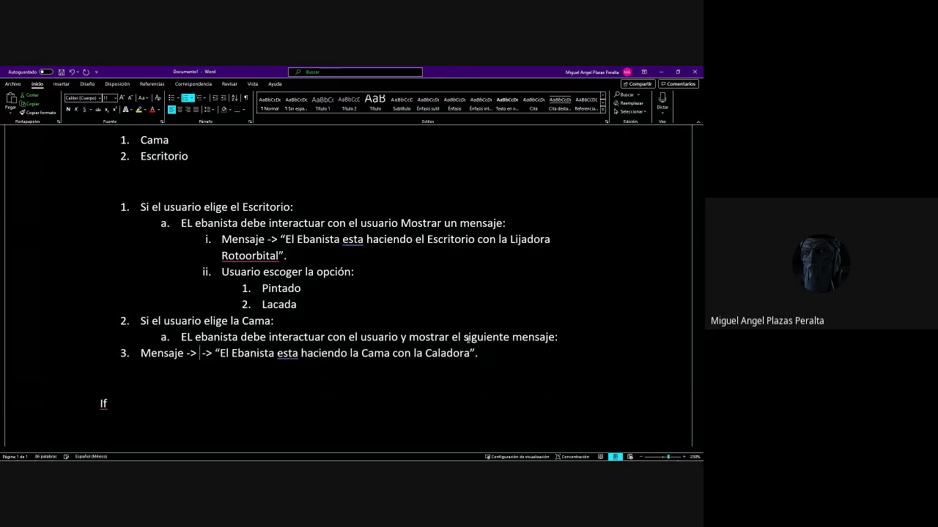
pyautogui.press('Delete')
pyautogui.press('Delete')
pyautogui.press('Delete')
pyautogui.press('Delete')
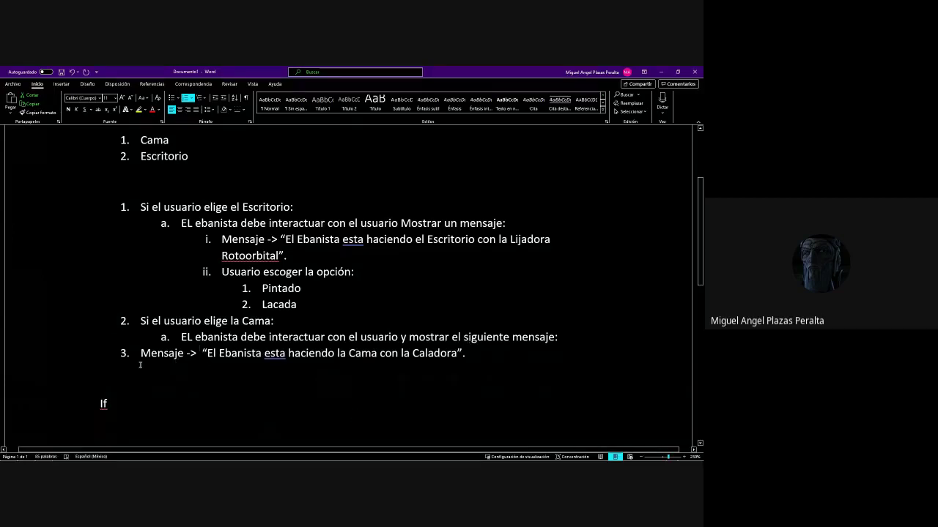
pyautogui.press('Tab')
pyautogui.press('Tab')
# Add sub-item ii 'Usuario escoger la opción:' below the Cama message, with 'Pintada' as its nested option 1
pyautogui.click(567, 347)
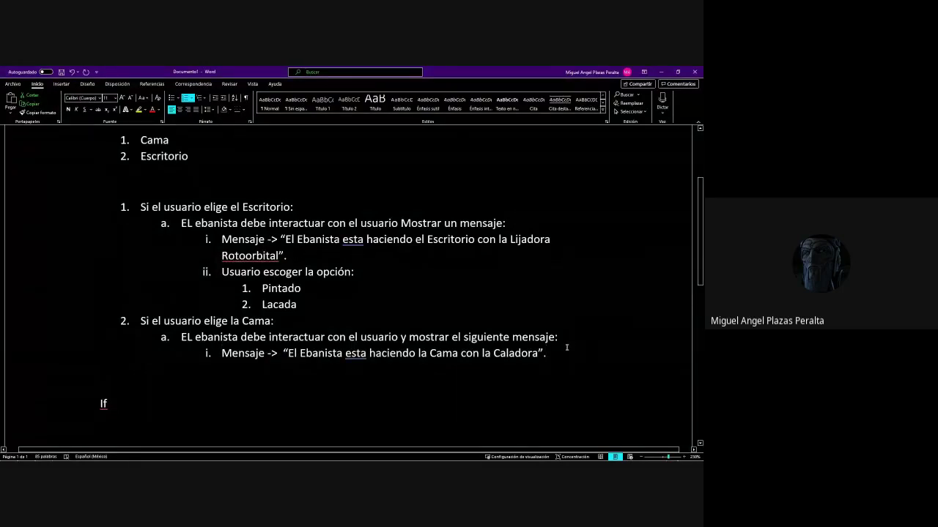
pyautogui.press('Return')
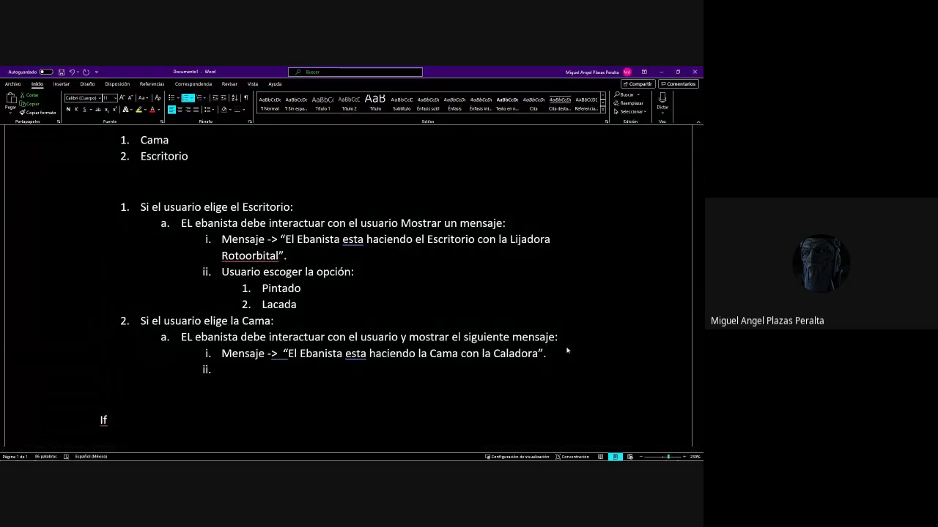
pyautogui.write('Usuario escoger la op')
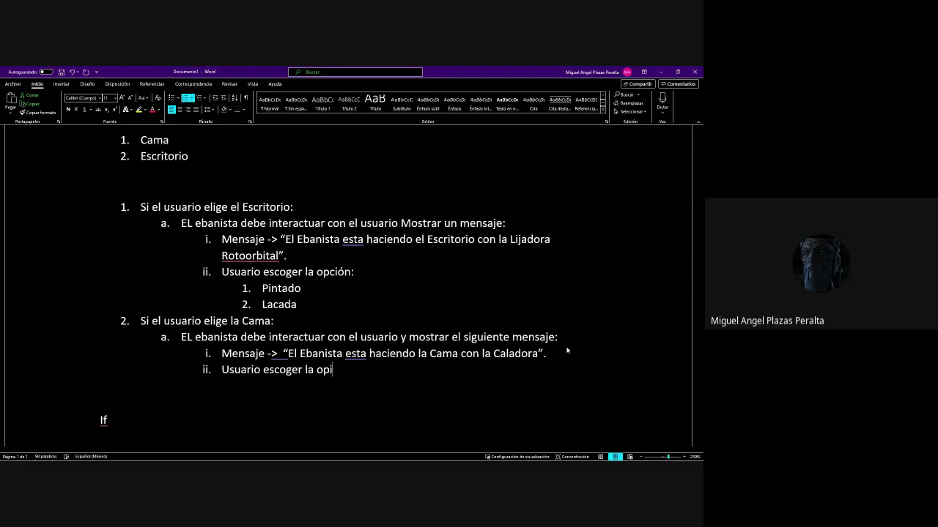
pyautogui.write('ción:')
pyautogui.press('Return')
pyautogui.press('Tab')
pyautogui.write('P')
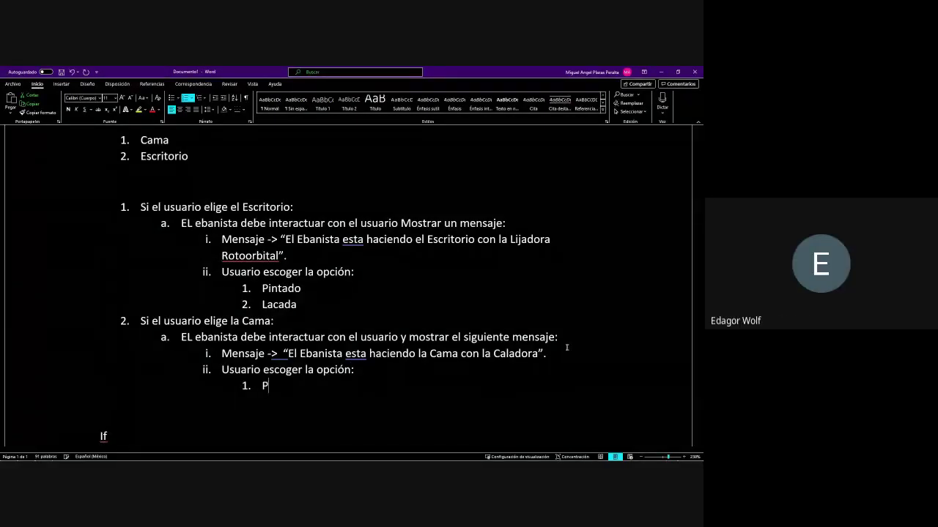
pyautogui.write('intada')
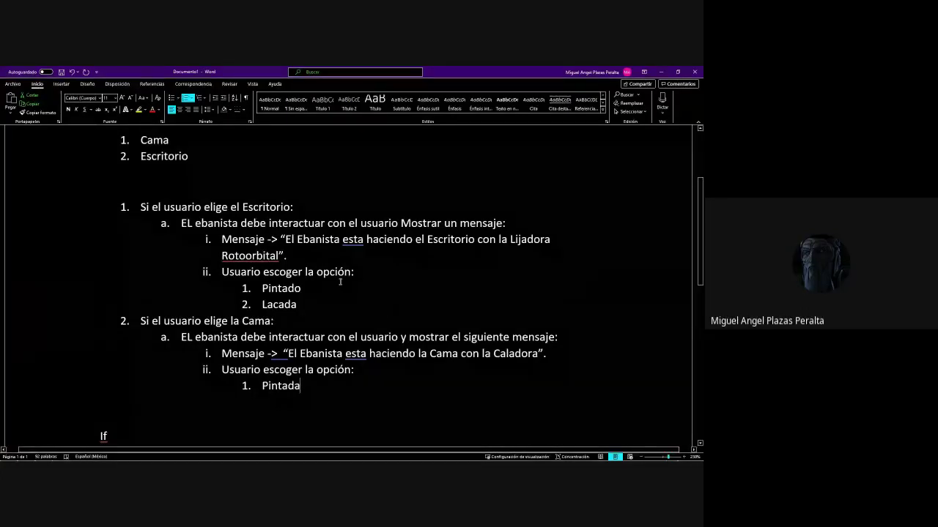
# Change Escritorio's first option to 'Pintada' and add 'Lacada' as option 2 under the Cama choice
pyautogui.press('BackSpace')
pyautogui.write('a')
pyautogui.press('Down')
pyautogui.press('Down')
pyautogui.press('Down')
pyautogui.press('Down')
pyautogui.press('Down')
pyautogui.press('Down')
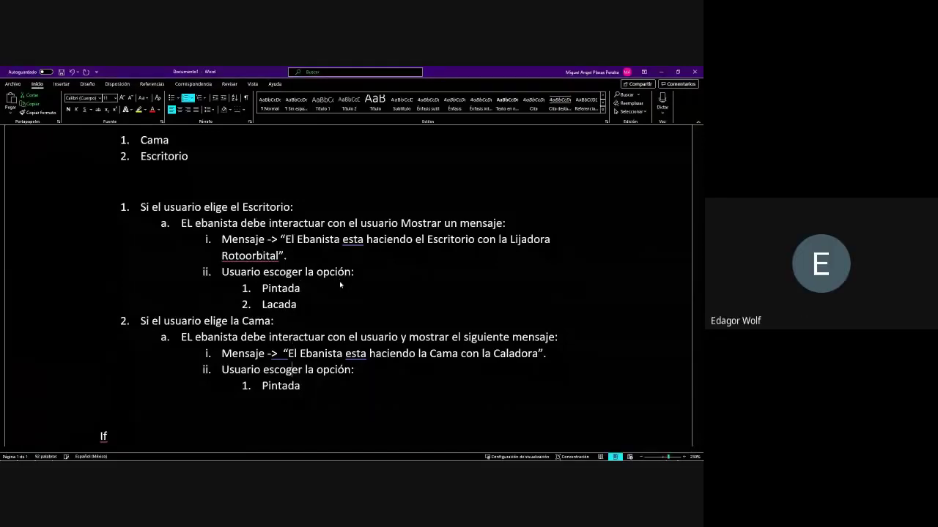
pyautogui.press('Return')
pyautogui.write('Lacada4')
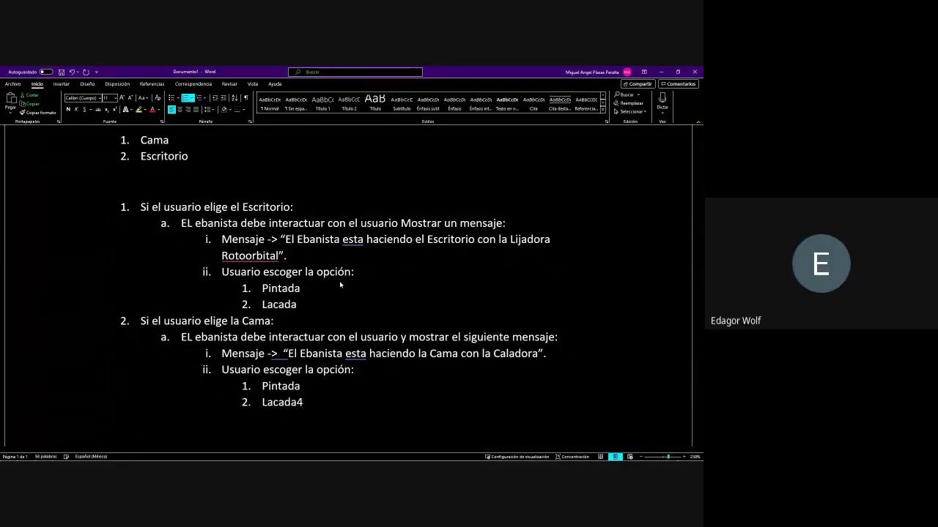
pyautogui.press('BackSpace')
# End the numbered list after Cama's 'Lacada', leave blank lines and remove the stray 'If' below
pyautogui.press('Return')
pyautogui.press('BackSpace')
pyautogui.press('BackSpace')
pyautogui.press('Return')
pyautogui.press('Return')
pyautogui.scroll(-1, 340, 285)
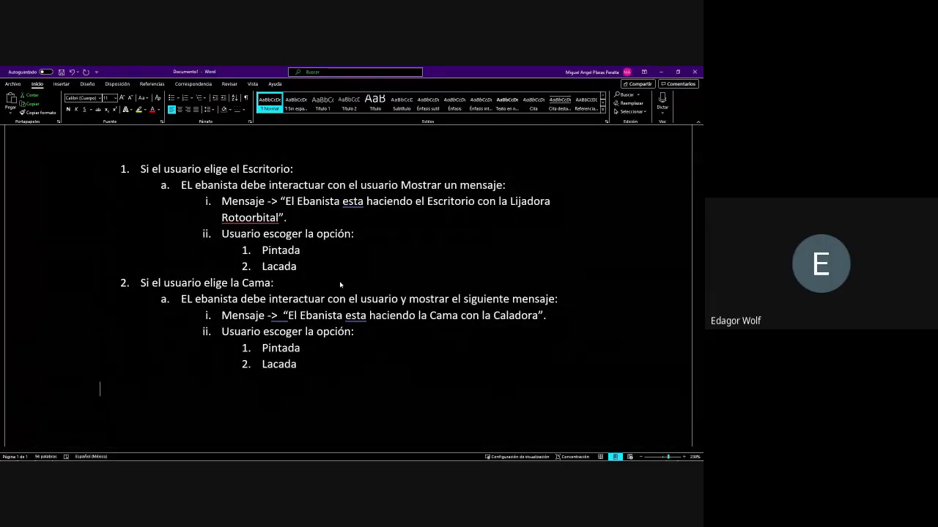
pyautogui.scroll(1, 340, 285)
pyautogui.scroll(-2, 340, 284)
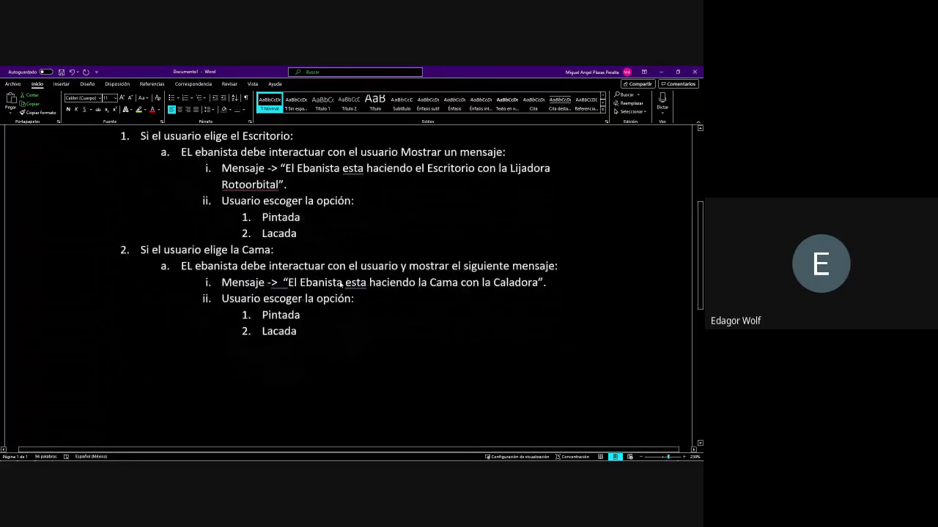
pyautogui.scroll(1, 308, 242)
pyautogui.moveTo(281, 202); pyautogui.dragTo(291, 216)
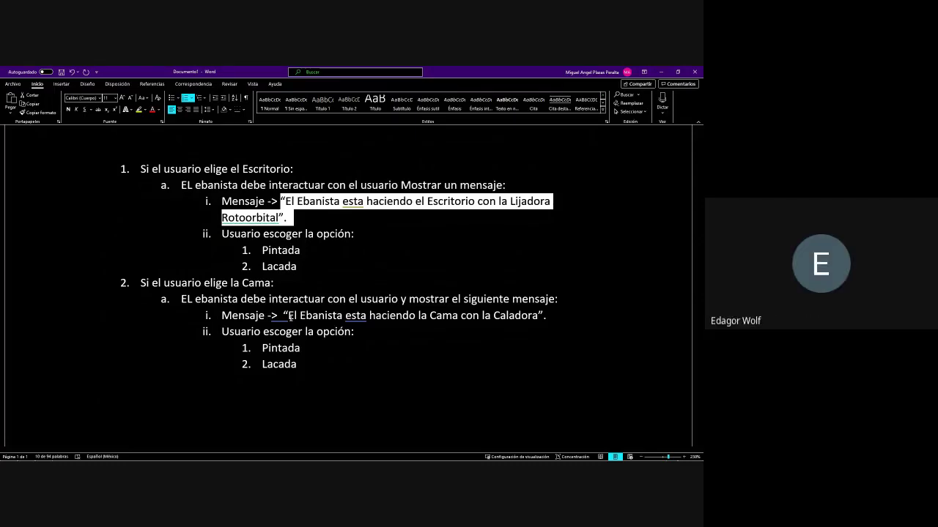
pyautogui.click(288, 316)
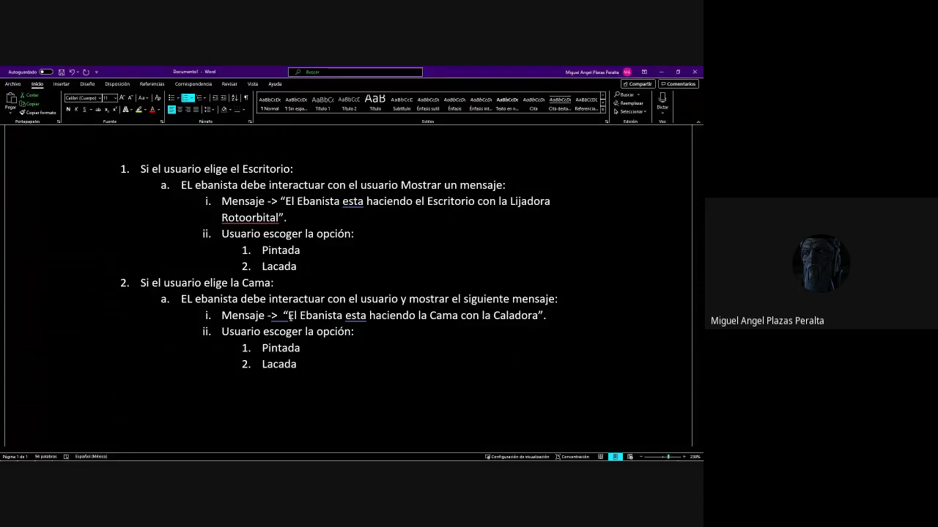
# Write 'Un número o carácter distinto debe arrojar' as a plain line below the Cama list, above an empty pair of quotation marks
pyautogui.hotkey('ctrl', 'End')
pyautogui.scroll(-1, 291, 319)
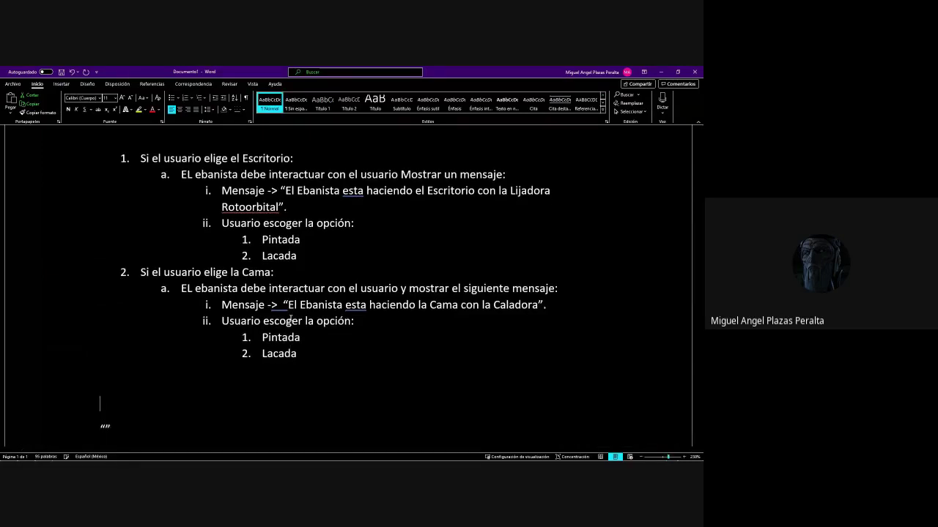
pyautogui.write('Un núero')
pyautogui.press('BackSpace')
pyautogui.press('BackSpace')
pyautogui.press('BackSpace')
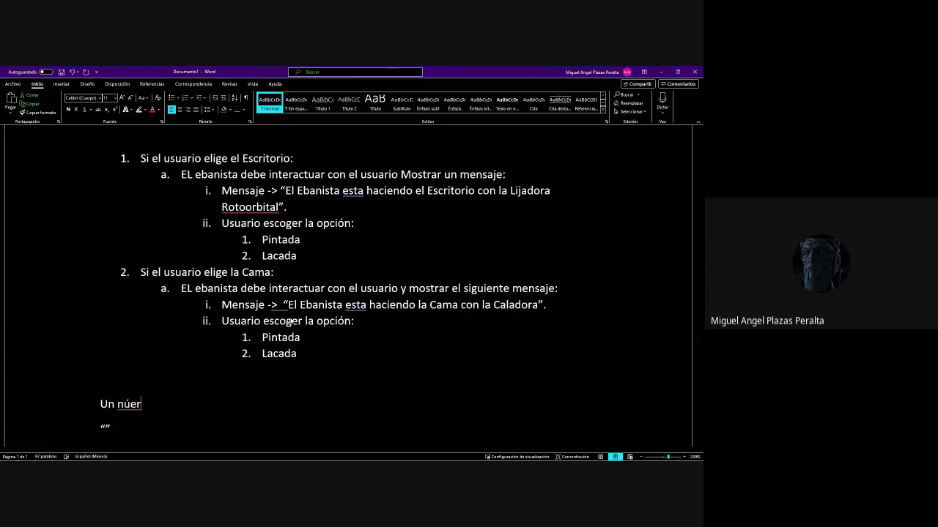
pyautogui.write('mero o carac')
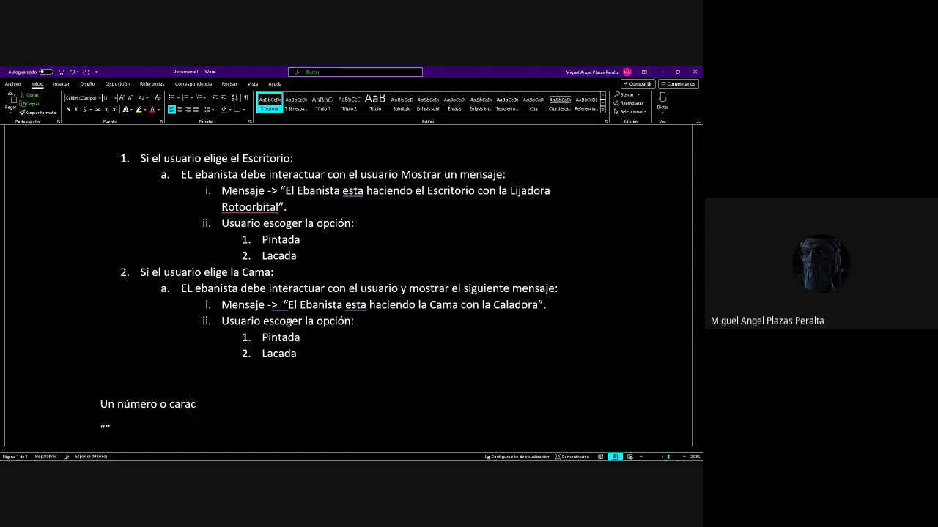
pyautogui.write('ter')
pyautogui.press('BackSpace')
pyautogui.write('r distinto')
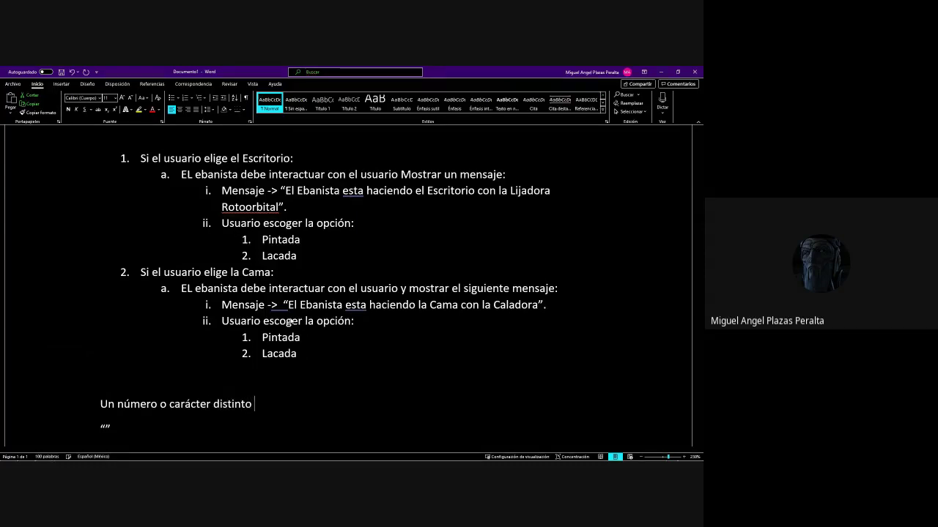
pyautogui.write(' debe arrojar')
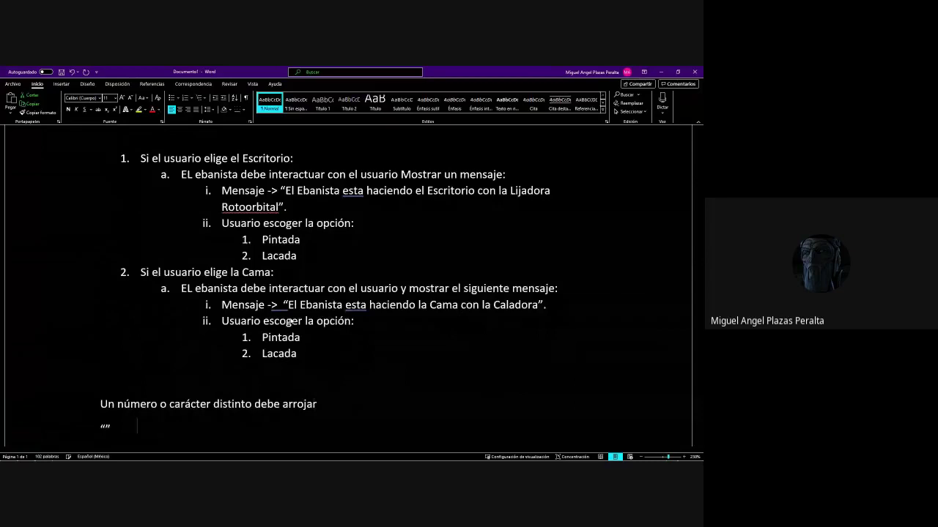
# Enter 'Error' between the quotation marks below the 'debe arrojar' line
pyautogui.scroll(-1, 290, 323)
pyautogui.write('Err')
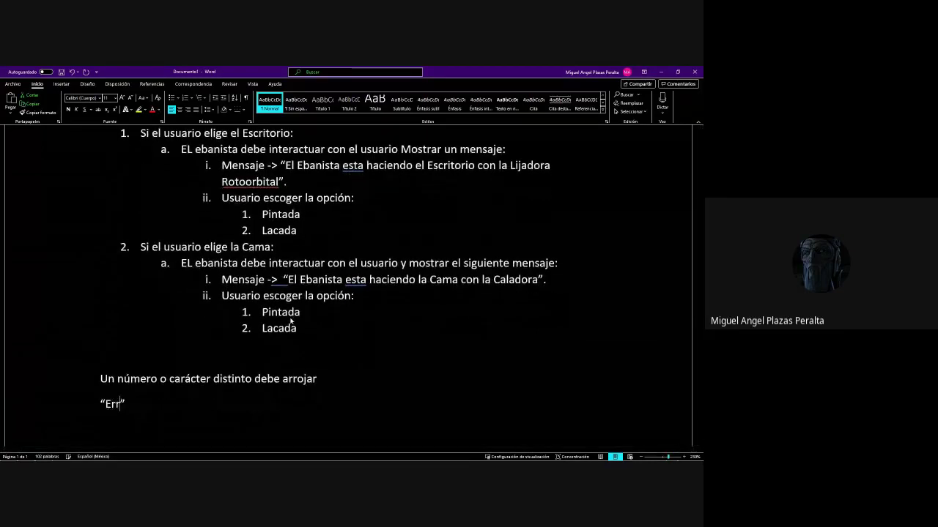
pyautogui.write('or')
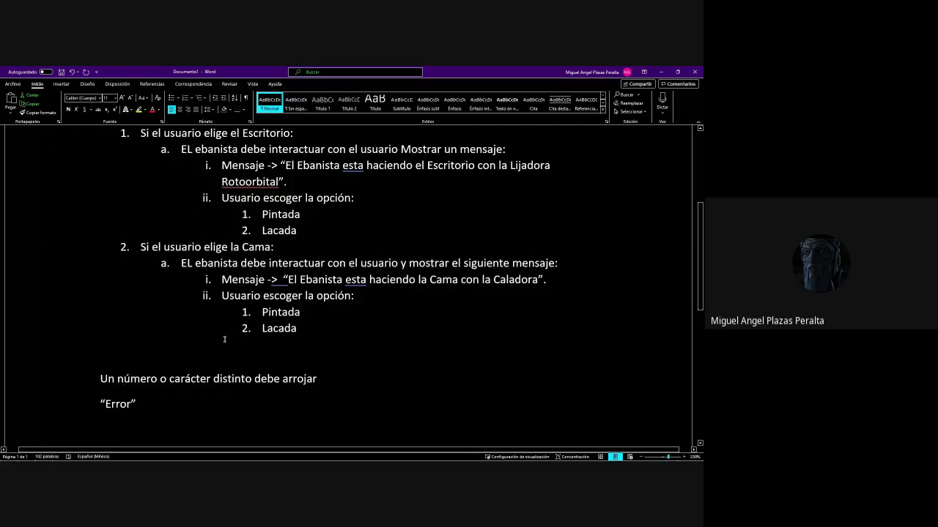
# Dismiss the MiniTool Partition Wizard update prompt and place the cursor after Cama's 'Lacada' option
pyautogui.scroll(1, 225, 339)
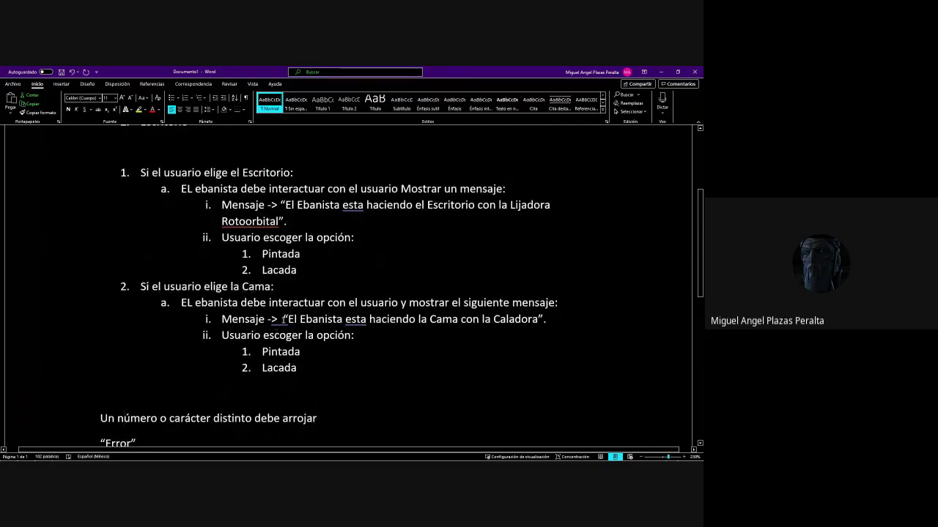
pyautogui.click(272, 319)
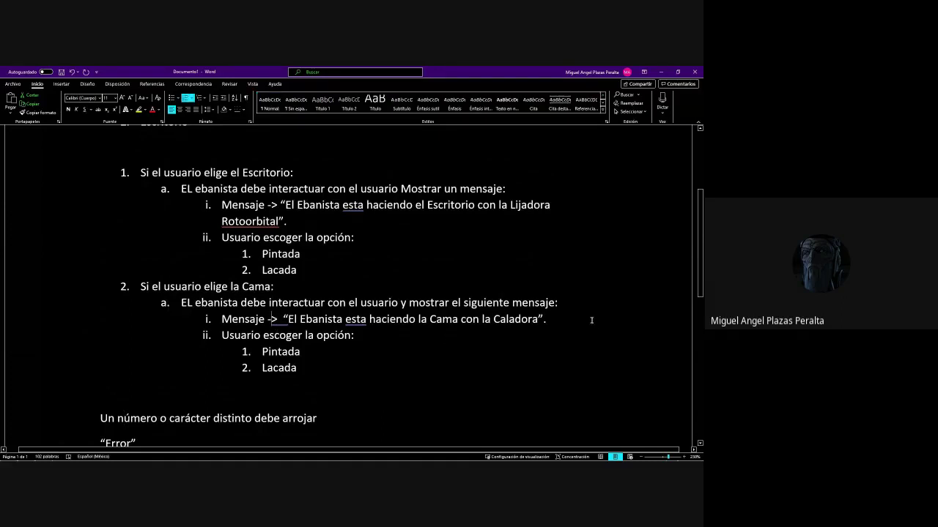
pyautogui.moveTo(592, 321); pyautogui.dragTo(283, 320)
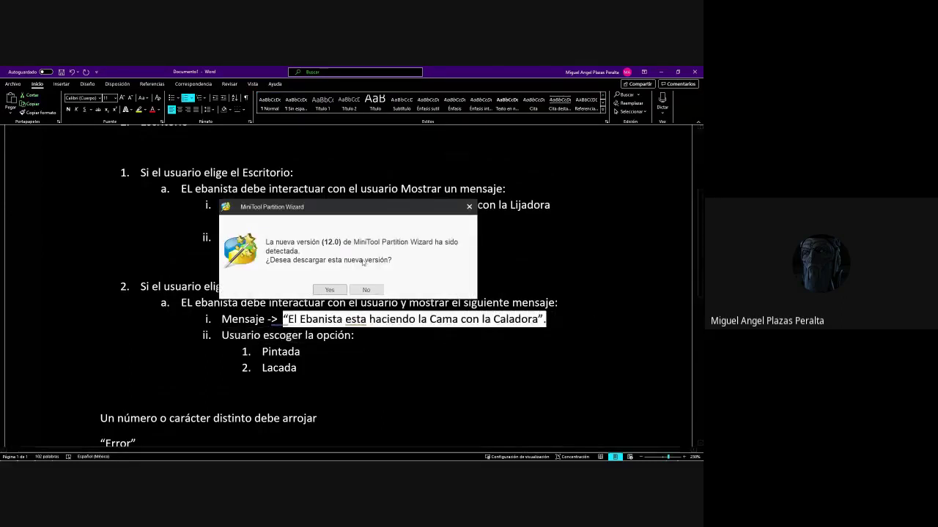
pyautogui.click(468, 207)
pyautogui.click(292, 369)
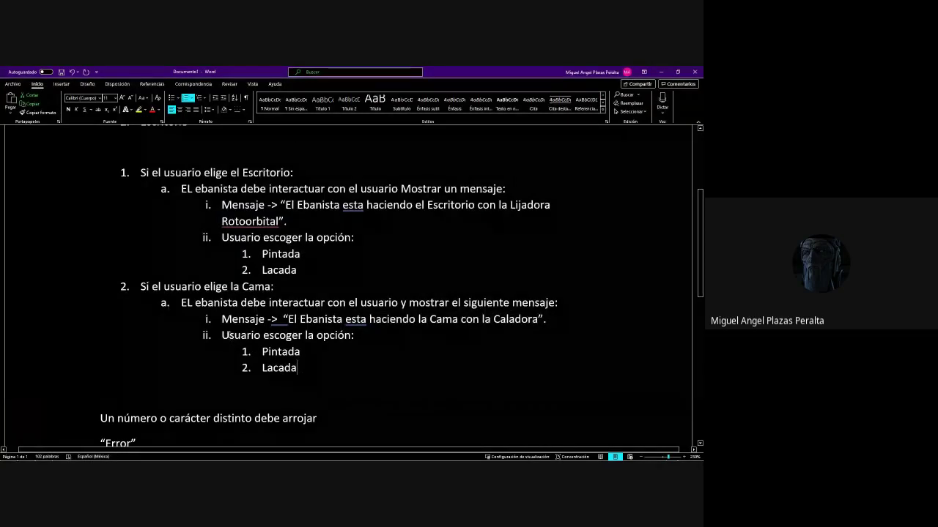
# Add blank lines below the Cama list and write 'Pintada: El ebaninsta “que color quiere”' above the error case
pyautogui.scroll(-1, 315, 355)
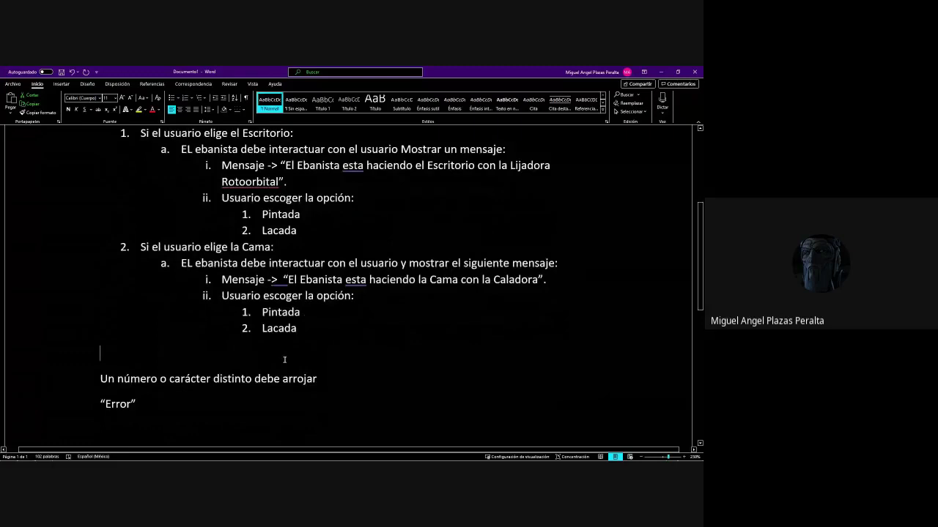
pyautogui.press('Return')
pyautogui.press('Return')
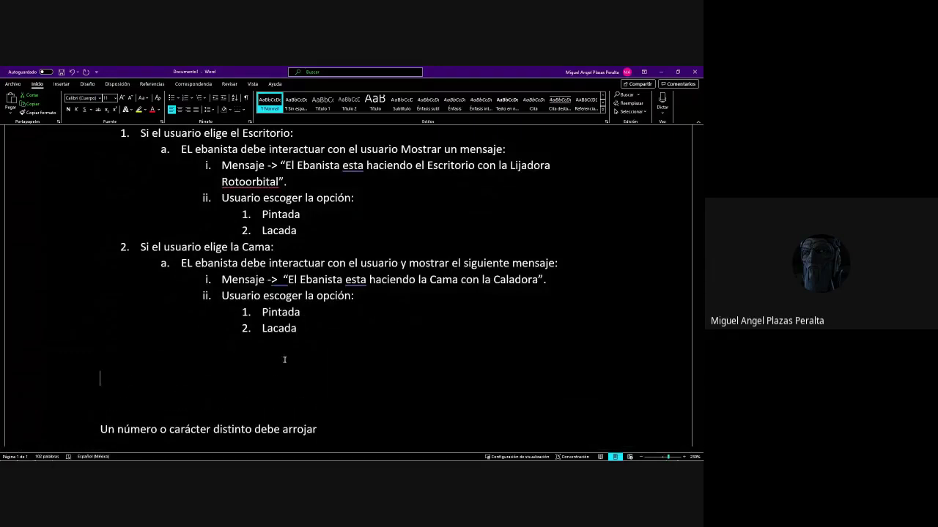
pyautogui.write('Pintada: El ebaninsta ""')
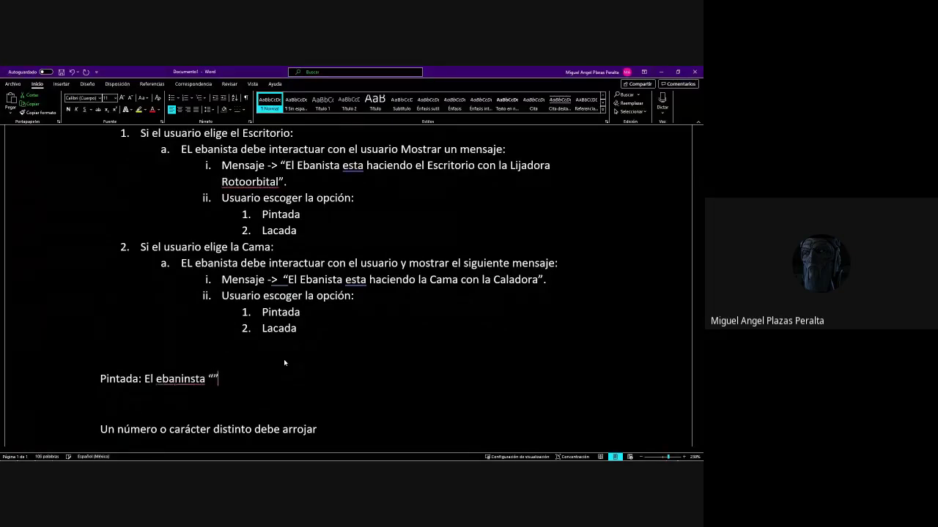
pyautogui.press('Left')
pyautogui.write('que color')
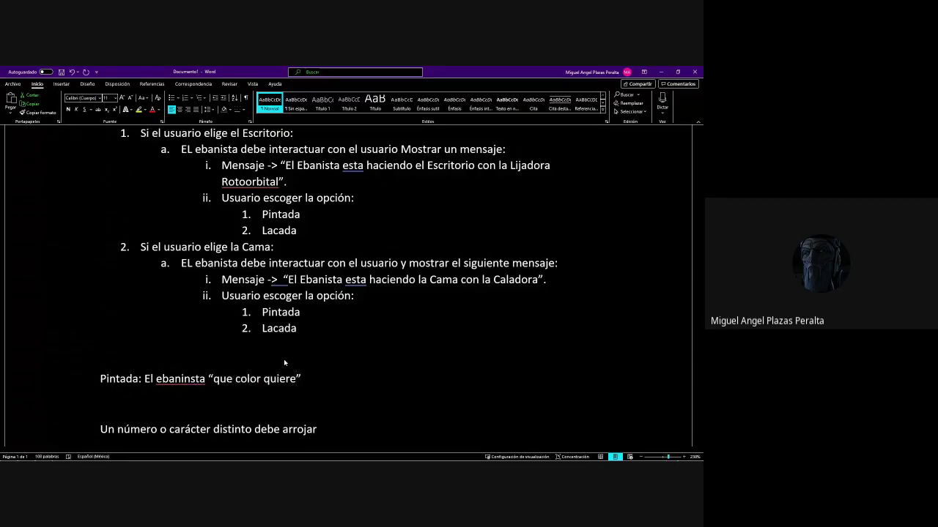
# Write 'Lacada: El ebanista responde El mueble que elaborar es:' on a new line below Pintada, followed by an underscore blank
pyautogui.press('Delete')
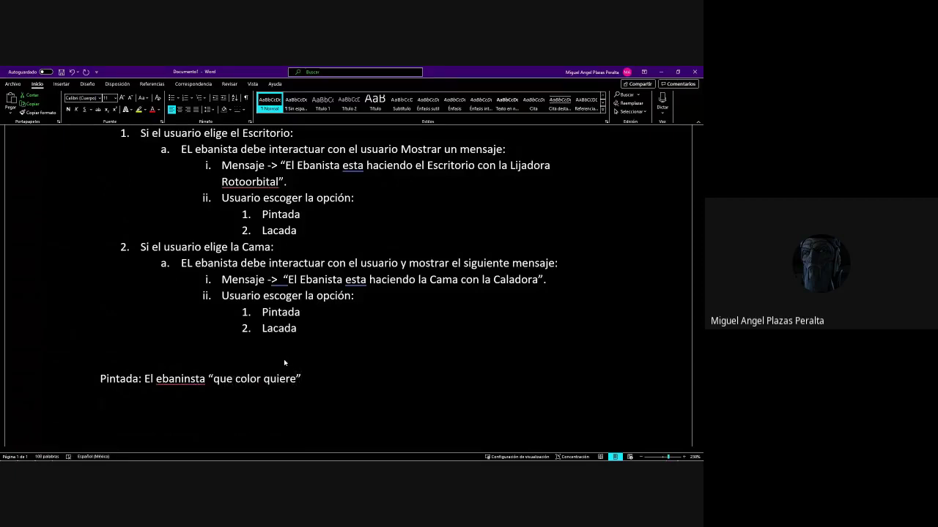
pyautogui.write('Lacada : El ebanist')
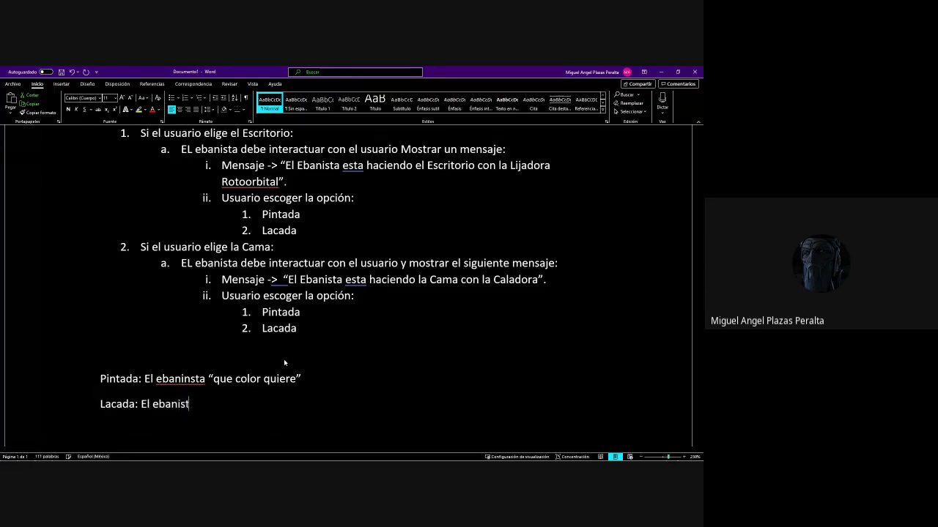
pyautogui.write('a responde')
pyautogui.write('El mueble que')
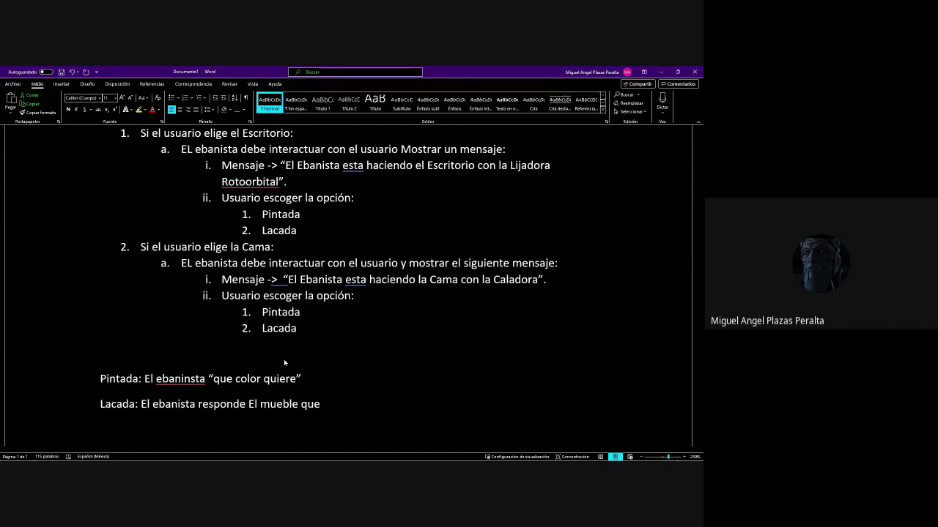
pyautogui.scroll(3, 284, 361)
pyautogui.scroll(-1, 284, 360)
pyautogui.write('e')
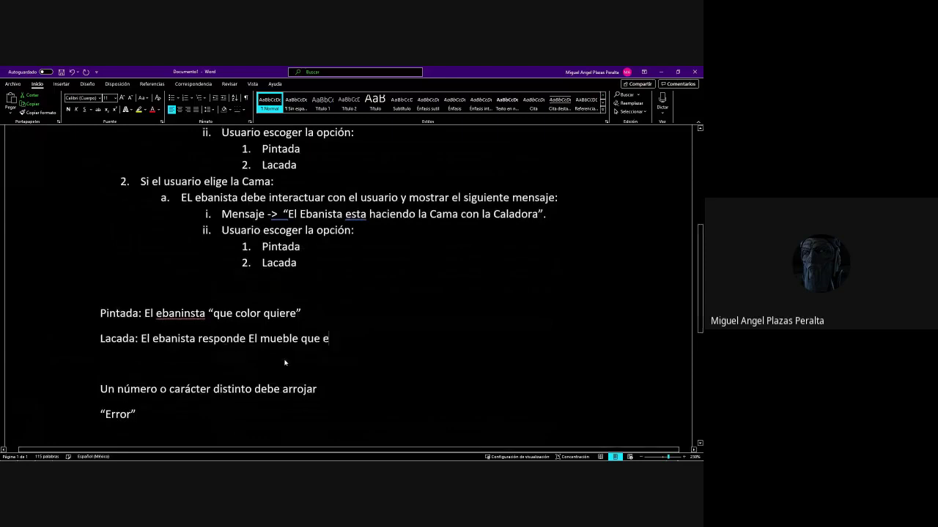
pyautogui.write('labor')
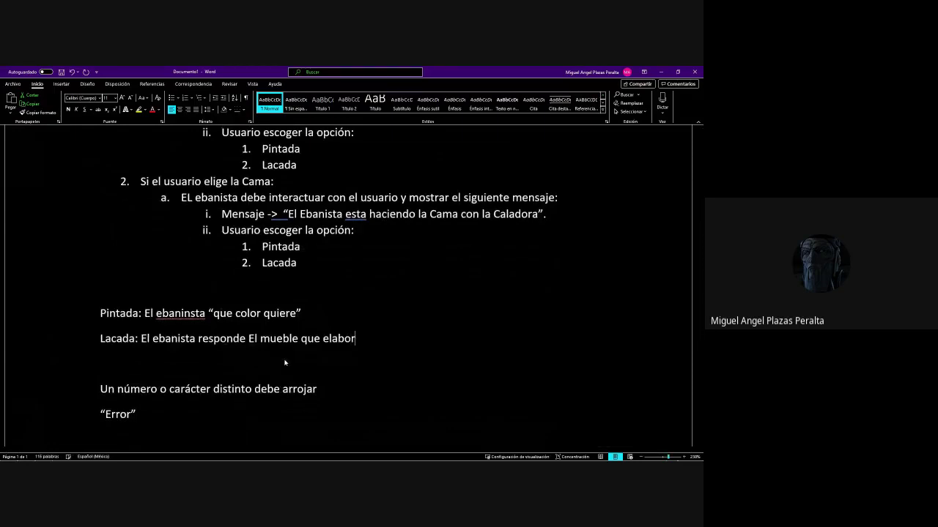
pyautogui.write('ar es')
pyautogui.press('BackSpace')
pyautogui.write(': ____________________')
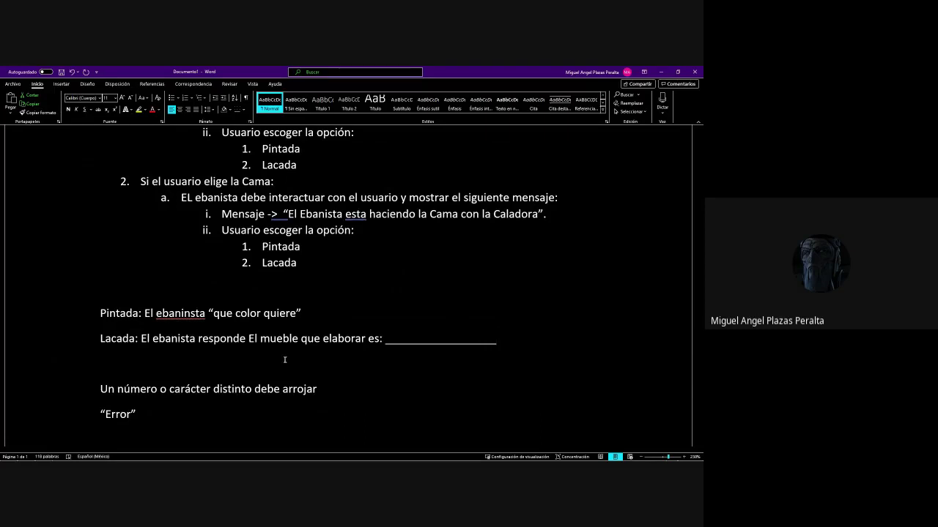
# End the Lacada line with 'y esta lacado.' after the underscore blank
pyautogui.write(' y esta lñac')
pyautogui.press('BackSpace')
pyautogui.press('BackSpace')
pyautogui.press('BackSpace')
pyautogui.write('acado')
# Correct the misspelled 'ebaninsta' to 'ebanista' in the Pintada line
pyautogui.press('Left')
pyautogui.press('Left')
pyautogui.press('Left')
pyautogui.press('Left')
pyautogui.press('Left')
pyautogui.press('Left')
pyautogui.press('Left')
pyautogui.press('Left')
pyautogui.press('Left')
pyautogui.press('Left')
pyautogui.press('Left')
pyautogui.press('Left')
pyautogui.press('Left')
pyautogui.press('Left')
pyautogui.press('Left')
pyautogui.press('Left')
pyautogui.press('Left')
pyautogui.press('Left')
pyautogui.press('Left')
pyautogui.press('Left')
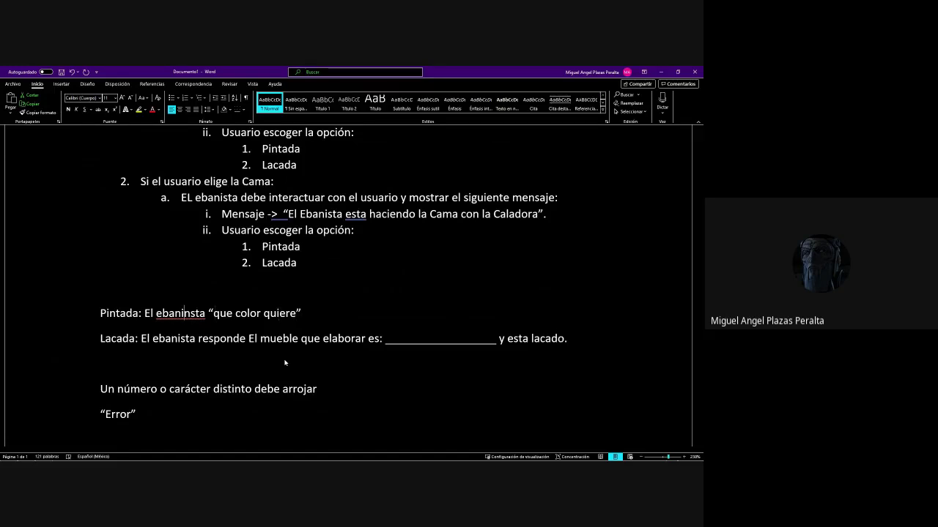
pyautogui.press('BackSpace')
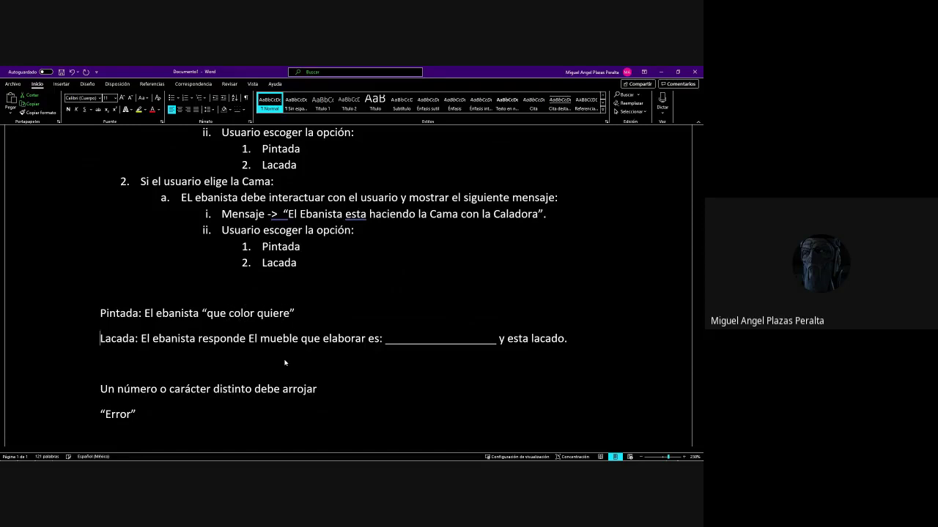
# Add a question mark after “que color quiere” and insert an empty line between the Pintada and Lacada lines
pyautogui.press('Left')
pyautogui.write('?')
pyautogui.press('Return')
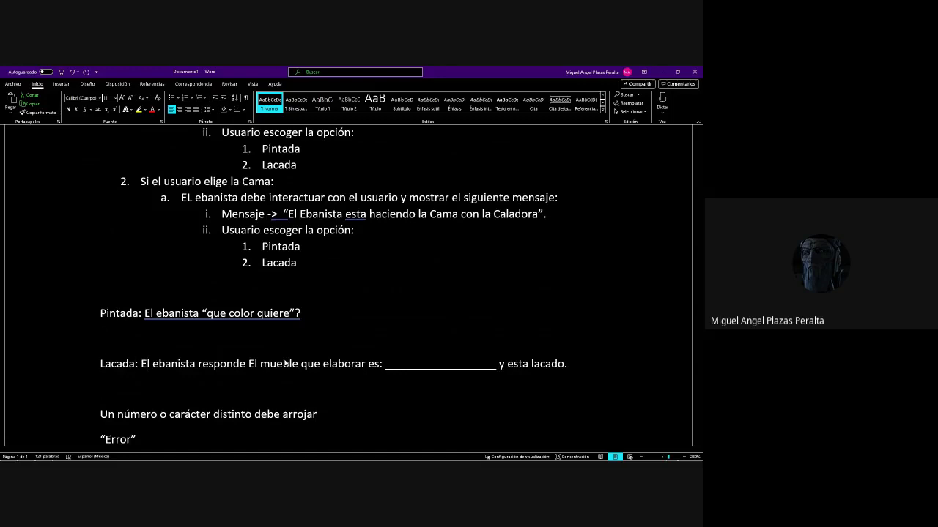
# Copy the sentence starting 'El ebanista responde' from the Lacada line into the empty line below Pintada
pyautogui.hotkey('shift', 'Down')
pyautogui.hotkey('ctrl', 'c')
pyautogui.press('Up')
pyautogui.press('Up')
pyautogui.press('Up')
pyautogui.hotkey('ctrl', 'v')
pyautogui.hotkey('ctrl', 'z')
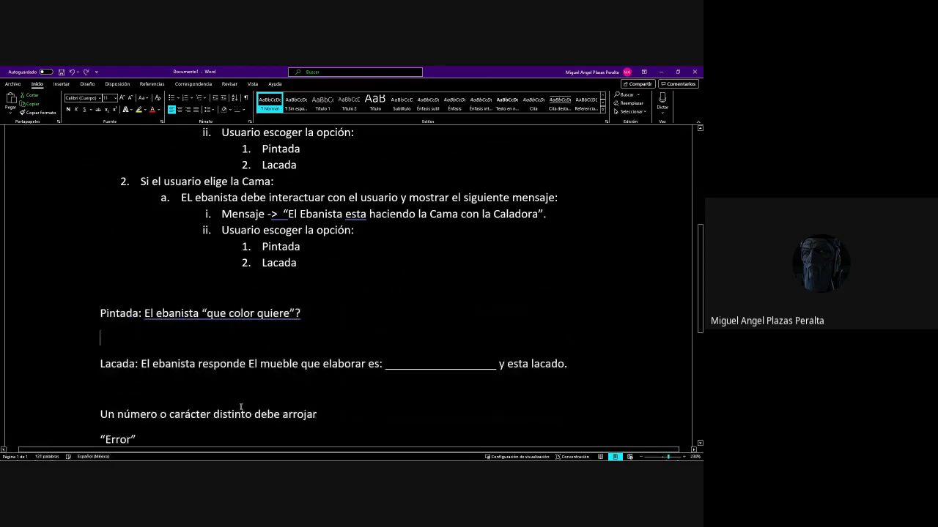
pyautogui.press('Down')
pyautogui.hotkey('ctrl', 'v')
# Insert 'quiere' before 'elaborar' in the copied response sentence under Pintada
pyautogui.press('Right')
pyautogui.press('Right')
pyautogui.press('Right')
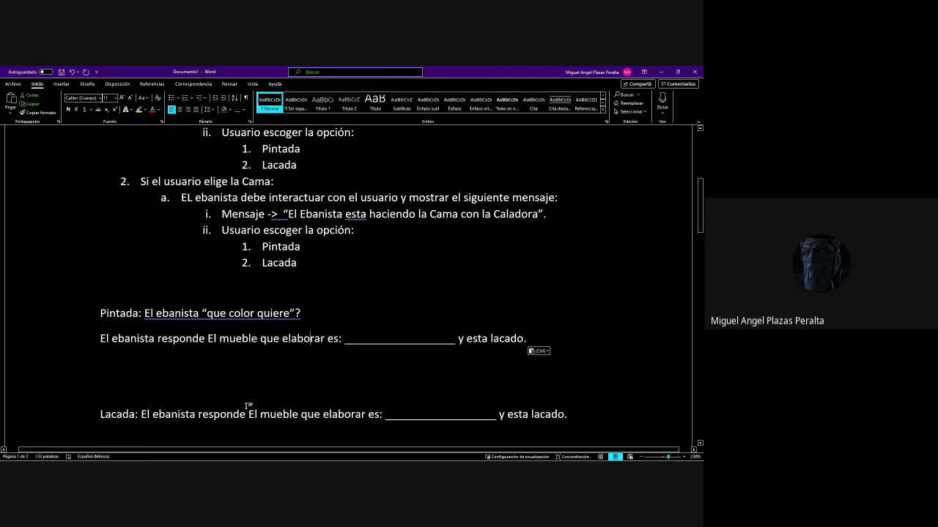
pyautogui.press('Left')
pyautogui.press('Left')
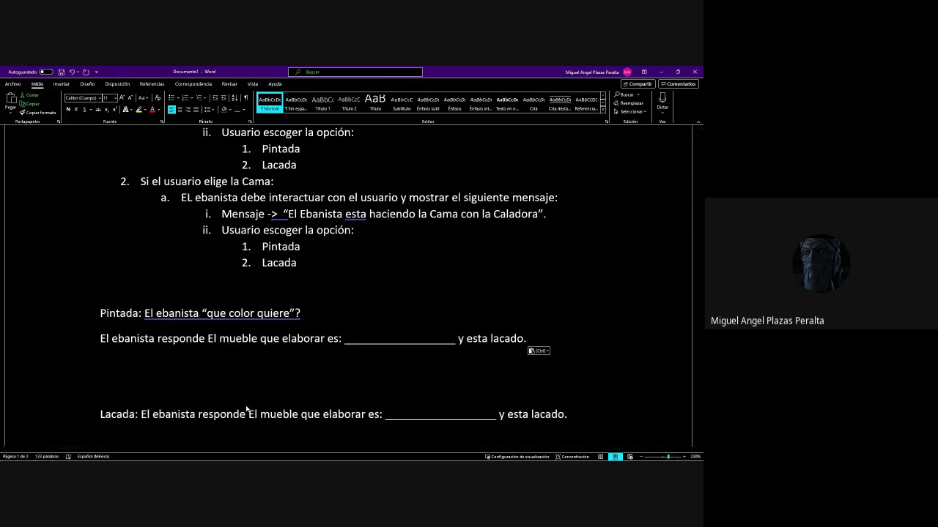
pyautogui.write('quiere elaborar es: ______________________ y esta ')
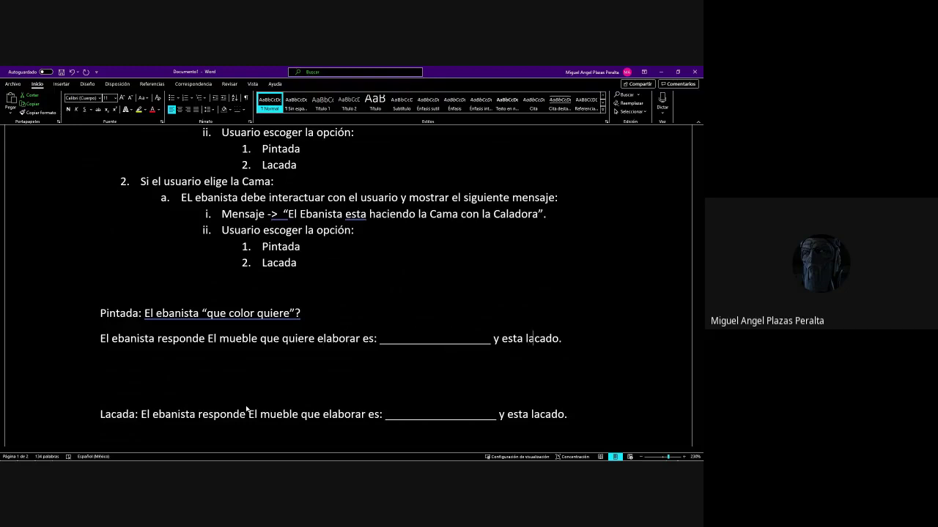
# Replace 'lacado' in the Pintada response with 'pintado con el color:' followed by an underscore blank, keeping the final period
pyautogui.write('pintado con ')
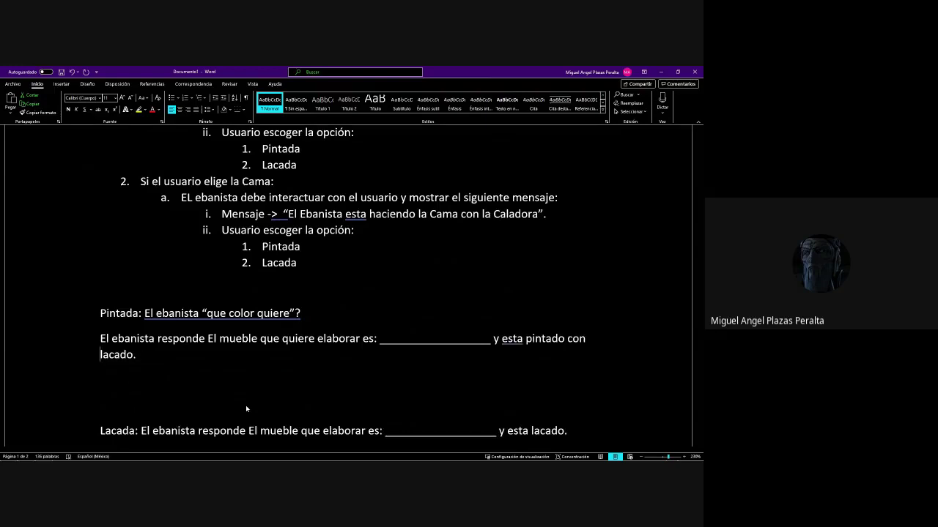
pyautogui.write('el color')
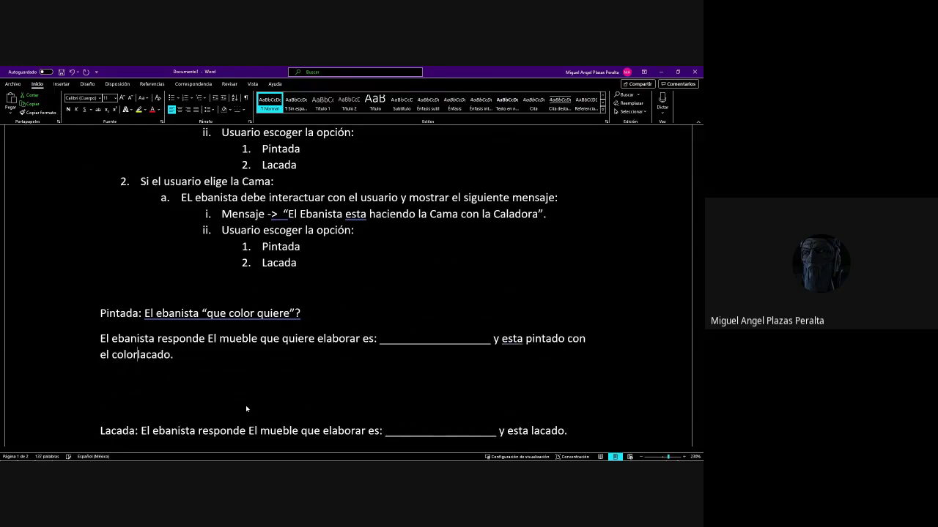
pyautogui.write(': __________________')
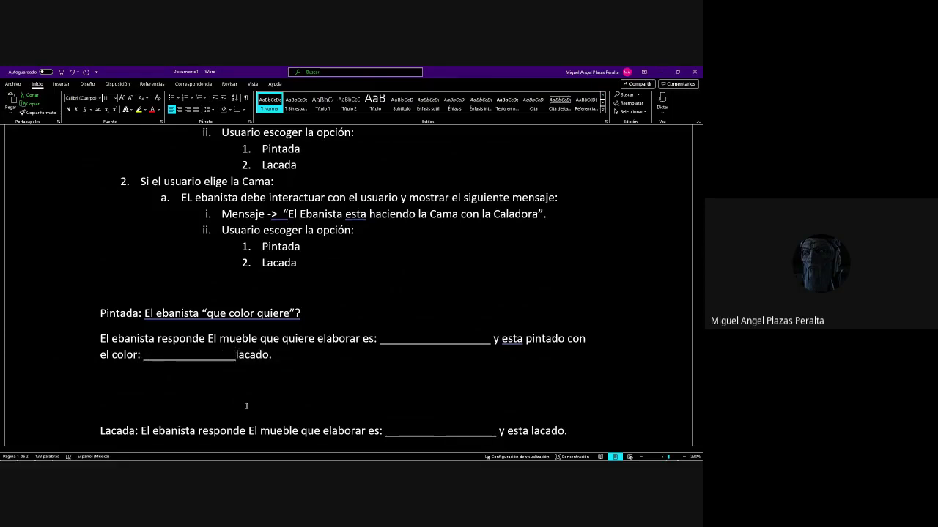
pyautogui.press('Delete')
pyautogui.press('Delete')
pyautogui.press('Delete')
pyautogui.press('Delete')
pyautogui.press('Delete')
pyautogui.press('Delete')
# Insert '-preguntar->' between 'El ebanista' and “que color quiere” in the Pintada line
pyautogui.click(199, 313)
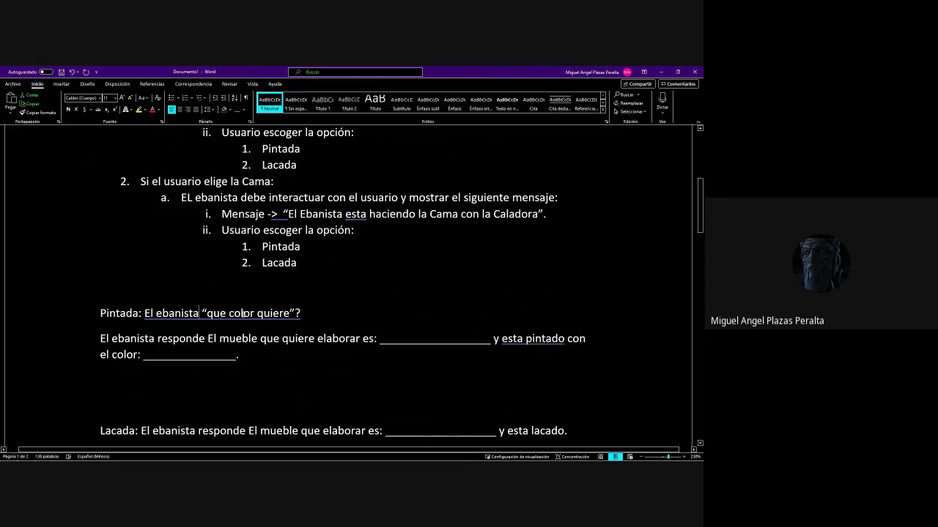
pyautogui.write('- ')
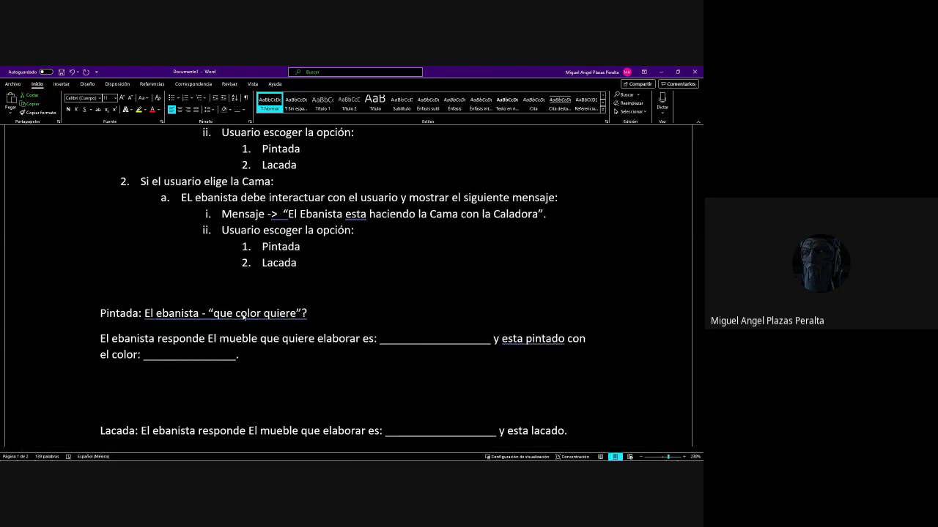
pyautogui.write('preguntar')
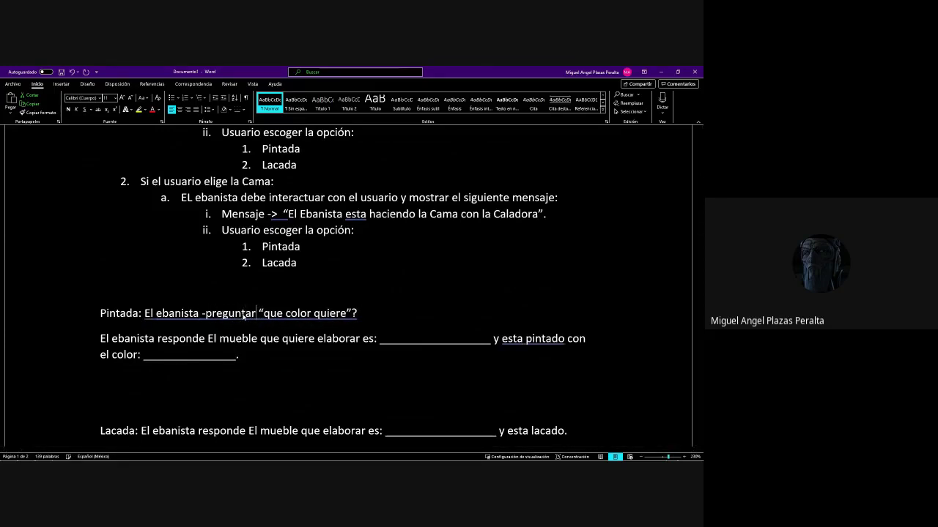
pyautogui.write('->')
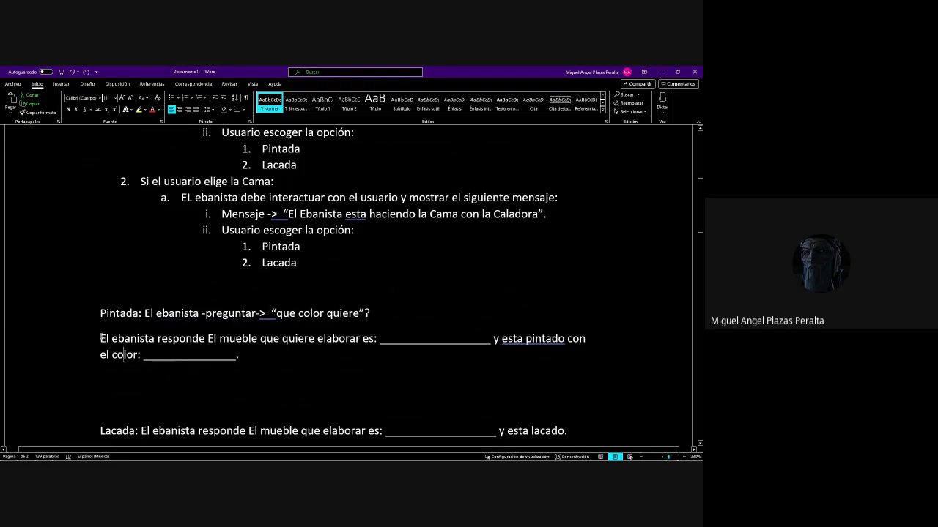
# Add a colon after 'El ebanista responde' under Pintada and move 'El mueble que quiere elaborar es:' onto its own line
pyautogui.moveTo(101, 339); pyautogui.dragTo(137, 338)
pyautogui.moveTo(199, 356); pyautogui.dragTo(264, 356)
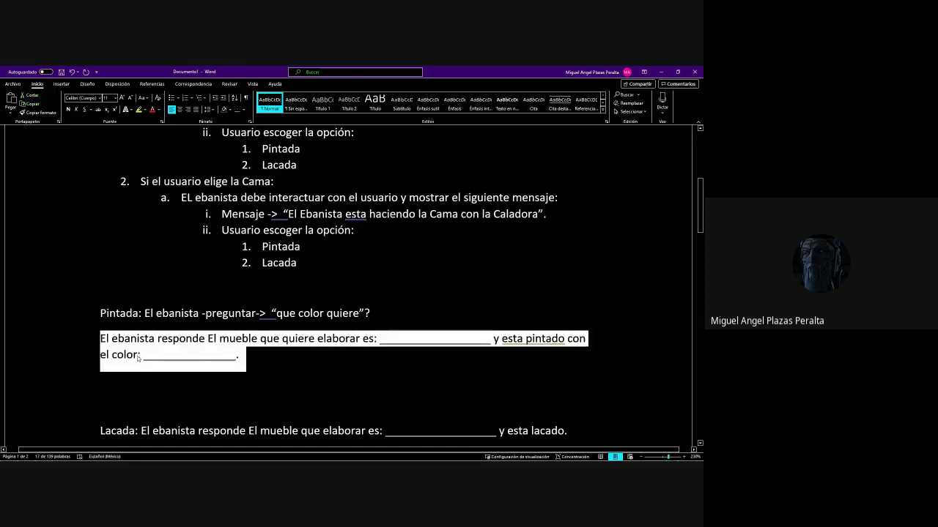
pyautogui.click(105, 339)
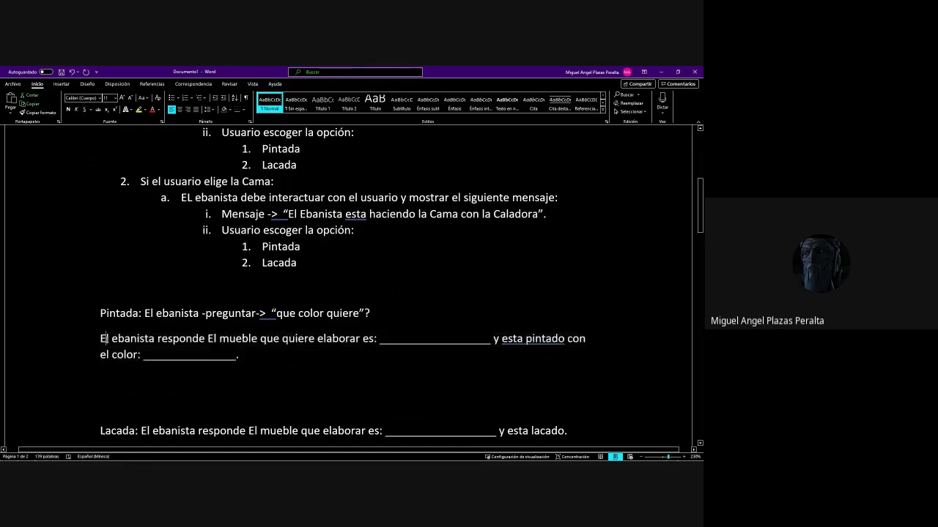
pyautogui.moveTo(103, 338); pyautogui.dragTo(145, 358)
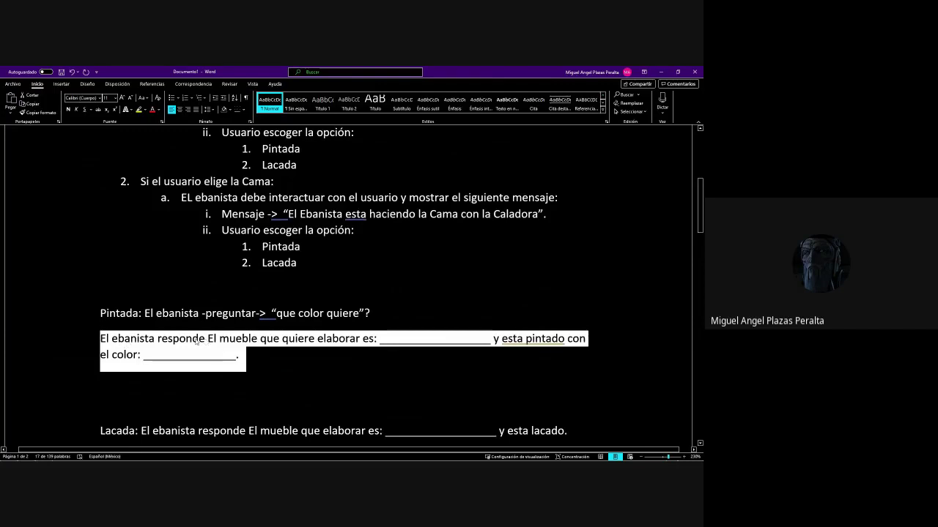
pyautogui.moveTo(196, 342); pyautogui.dragTo(219, 352)
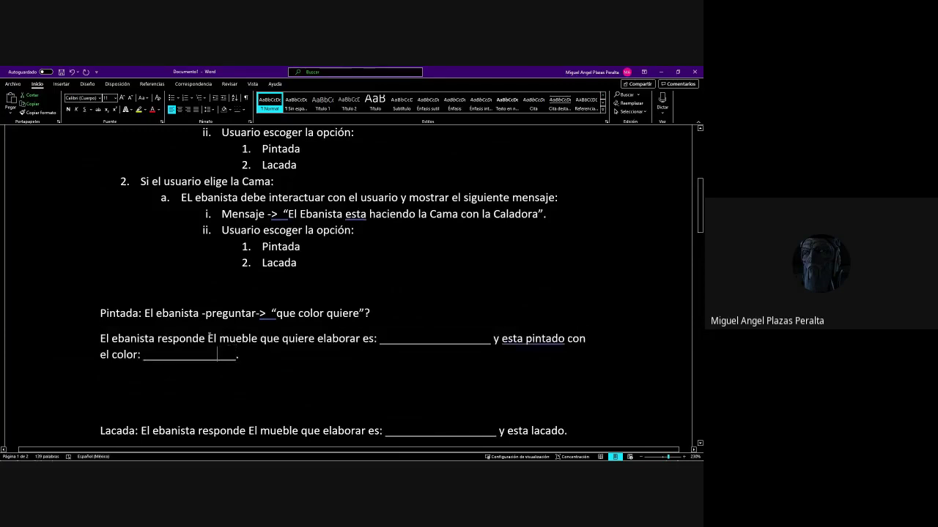
pyautogui.click(207, 338)
pyautogui.write(':')
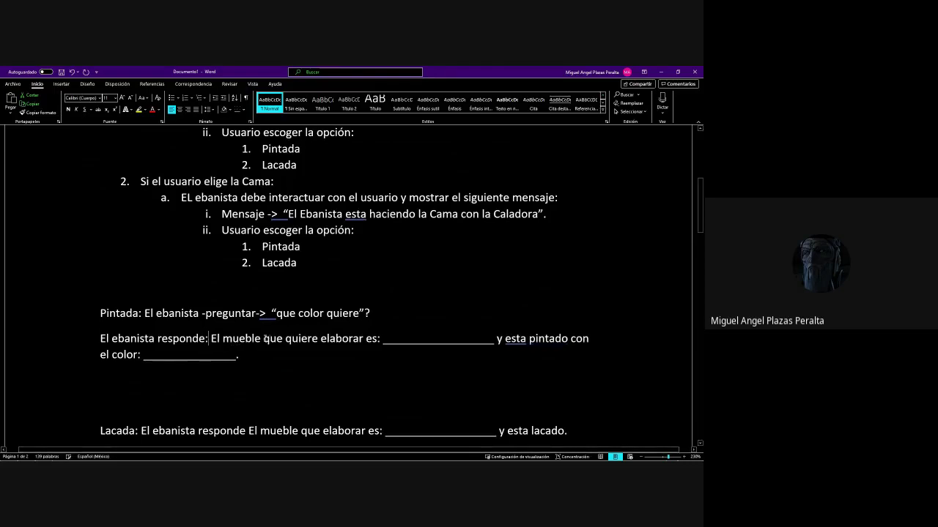
pyautogui.press('Return')
pyautogui.press('Delete')
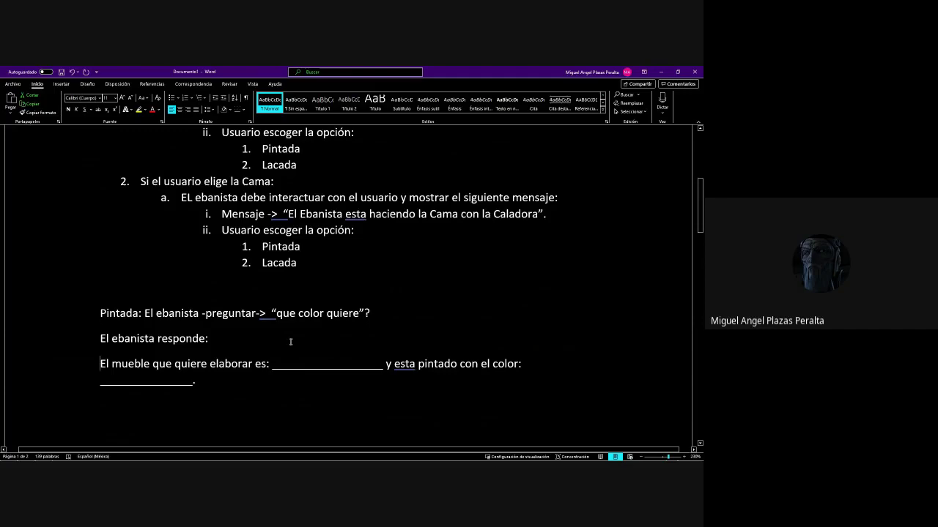
pyautogui.scroll(1, 290, 341)
pyautogui.scroll(2, 291, 342)
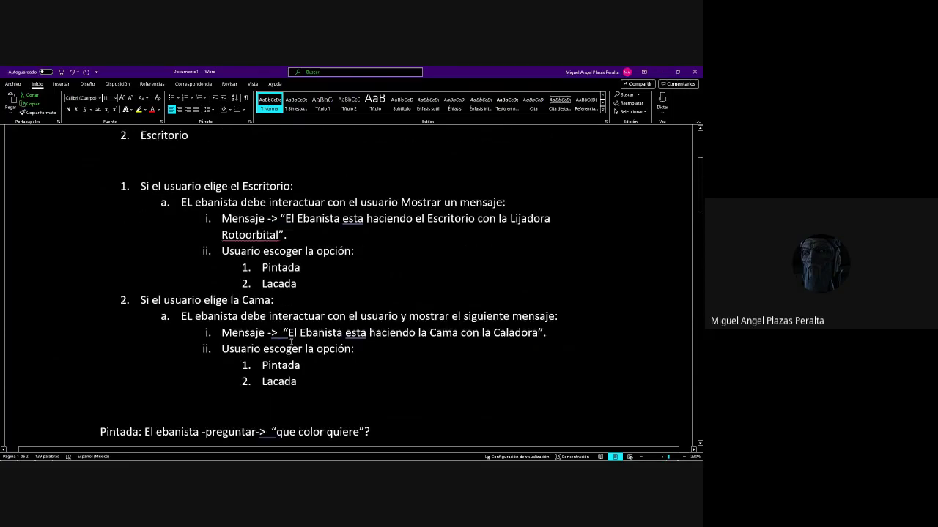
# Review the exercise statement from the heading through the Escritorio and Cama branches and the Pintada response
pyautogui.scroll(-3, 290, 279)
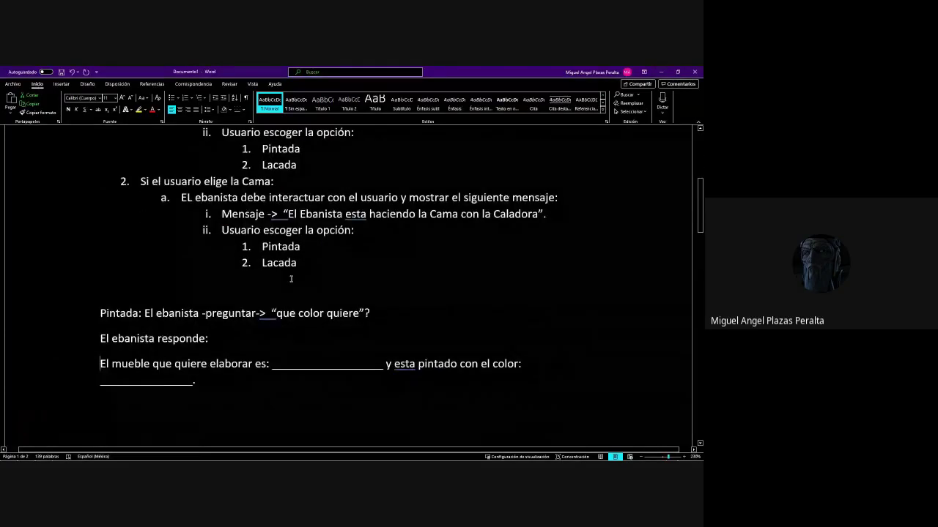
pyautogui.scroll(1, 291, 279)
pyautogui.scroll(-1, 291, 279)
pyautogui.scroll(1, 272, 387)
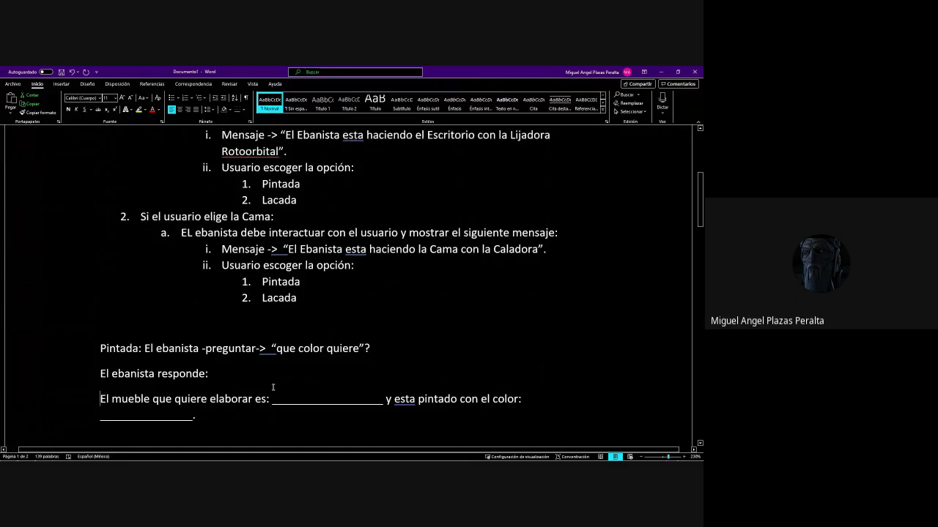
pyautogui.scroll(-3, 264, 370)
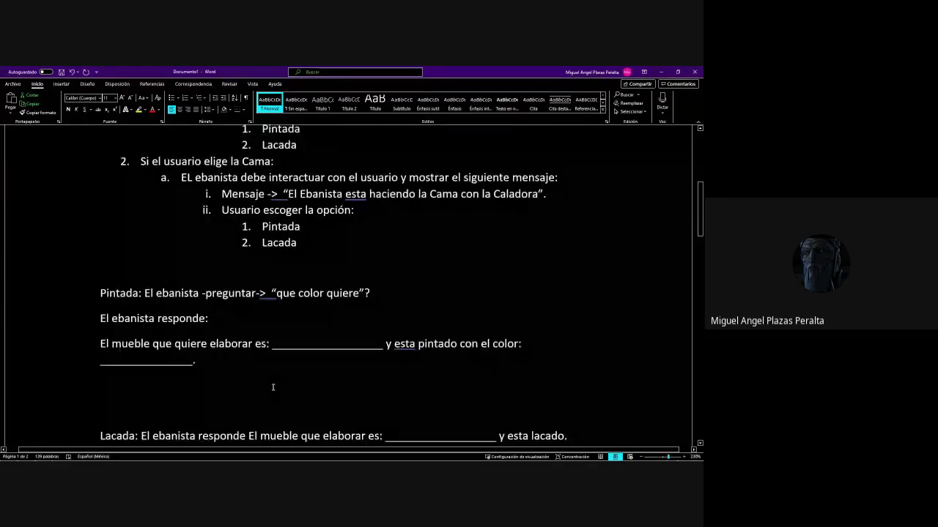
pyautogui.scroll(6, 255, 355)
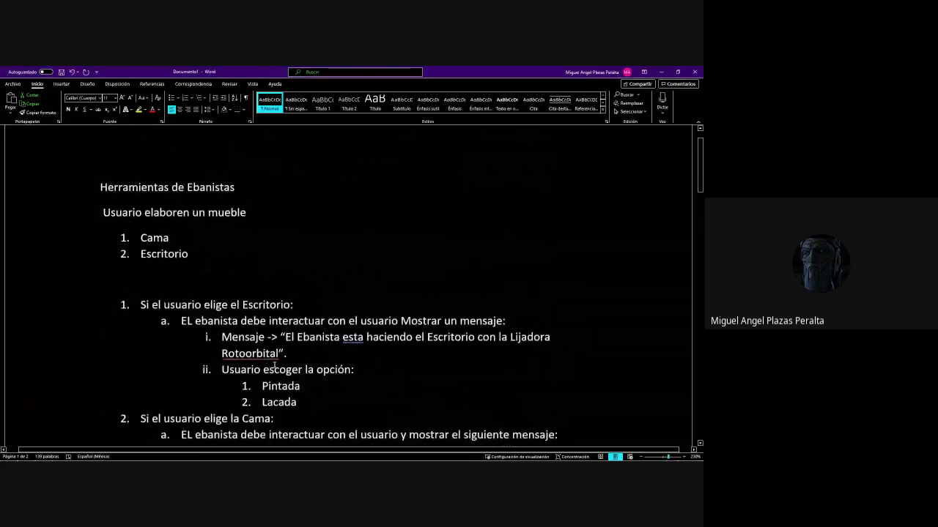
pyautogui.scroll(-3, 275, 366)
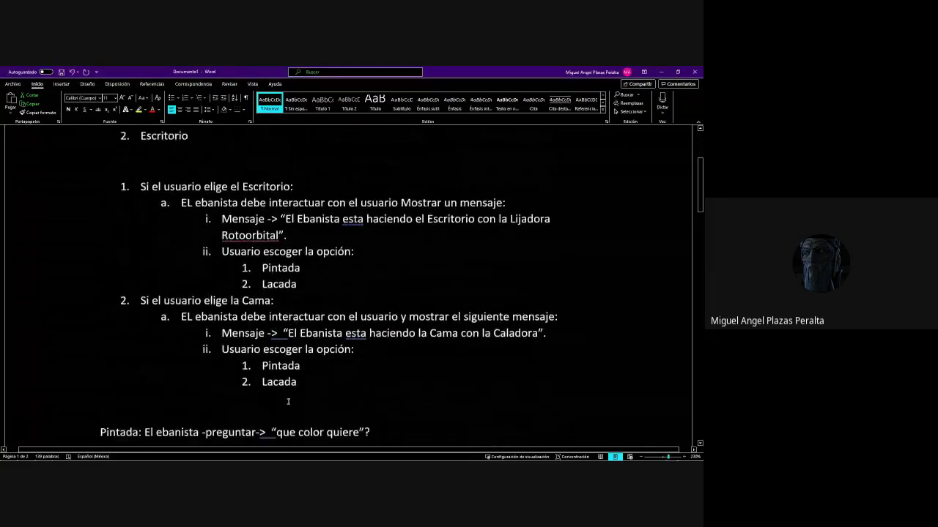
pyautogui.click(110, 210)
pyautogui.moveTo(111, 187); pyautogui.dragTo(101, 413)
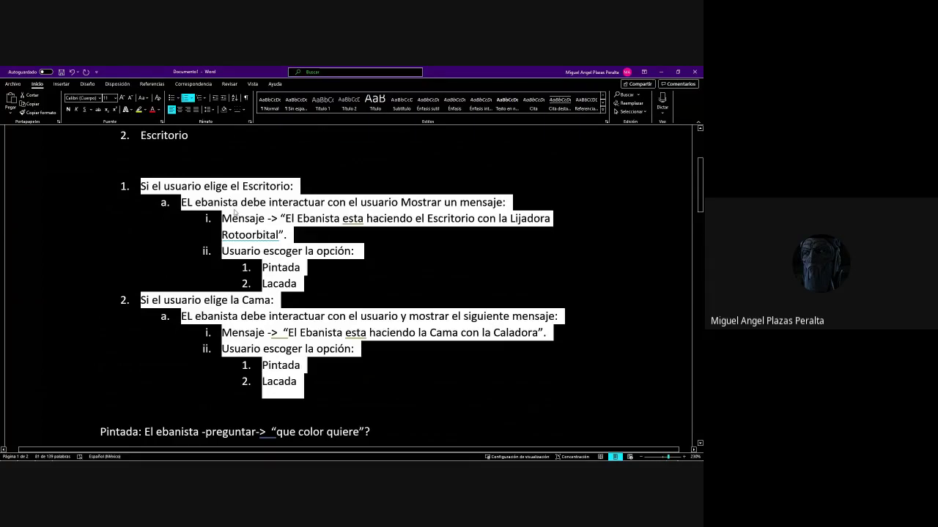
pyautogui.click(235, 196)
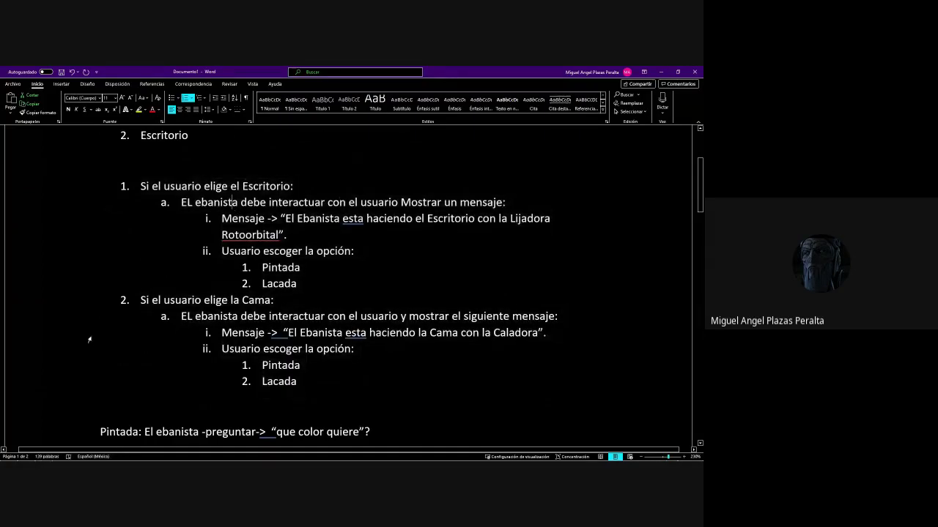
# Compare the 'Usuario escoger la opción' lists with Pintada and Lacada under the Escritorio and Cama branches
pyautogui.moveTo(220, 251); pyautogui.dragTo(301, 285)
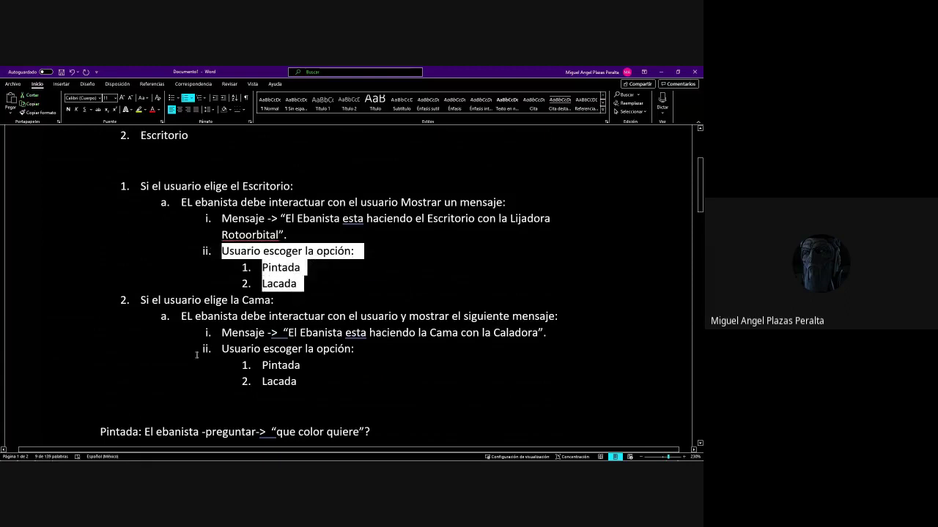
pyautogui.moveTo(196, 356); pyautogui.dragTo(327, 379)
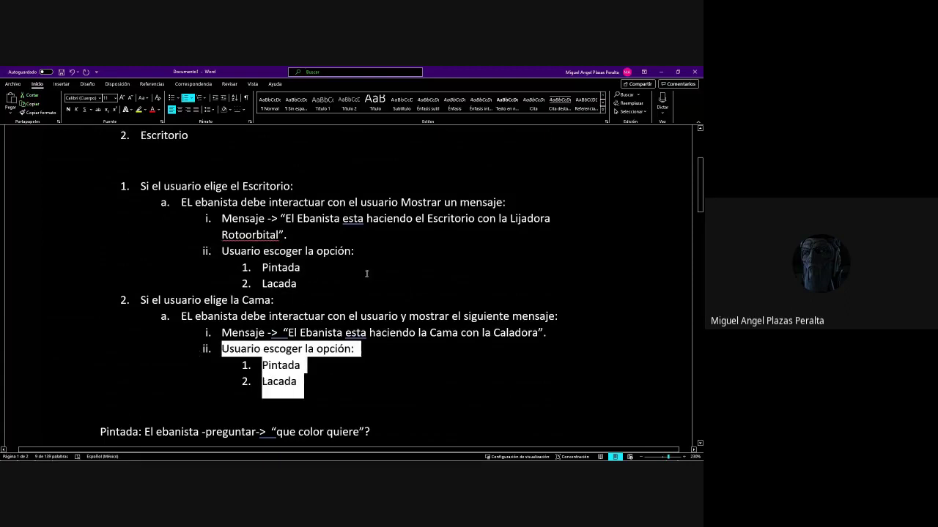
pyautogui.click(229, 265)
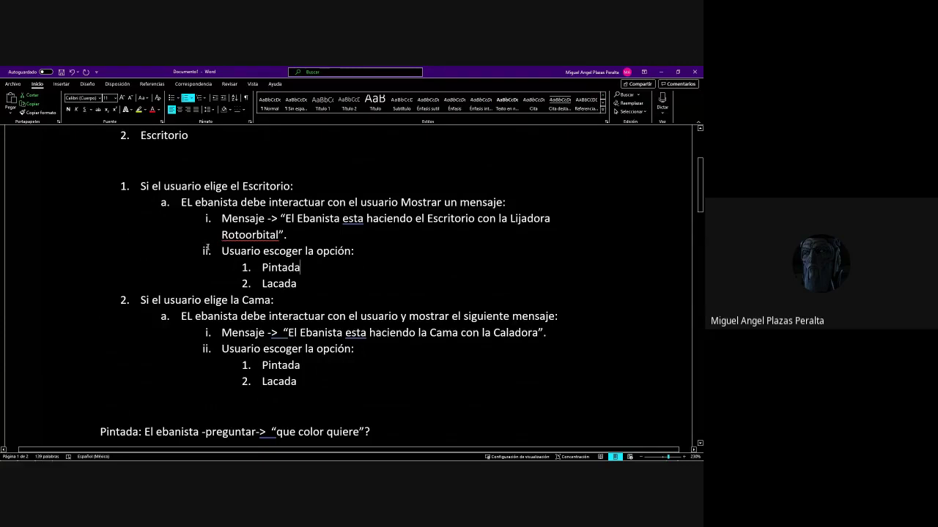
pyautogui.moveTo(208, 249); pyautogui.dragTo(296, 262)
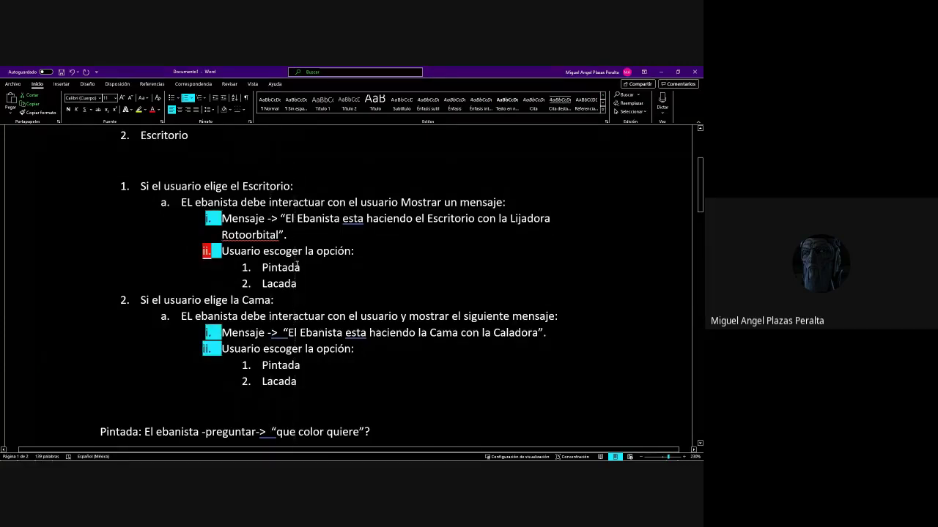
pyautogui.click(246, 268)
pyautogui.click(307, 268)
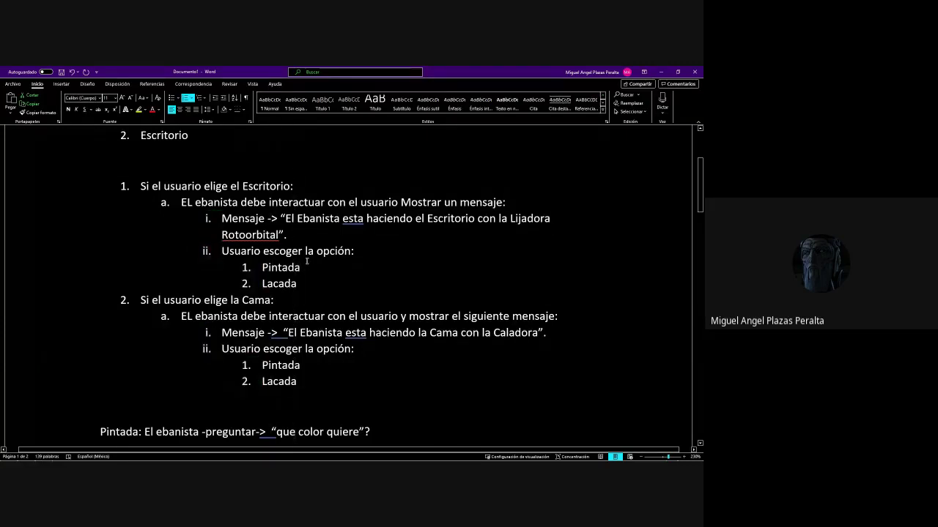
# Check the Pintada and Lacada response sentences and the error case against the option lists above them
pyautogui.scroll(-1, 307, 262)
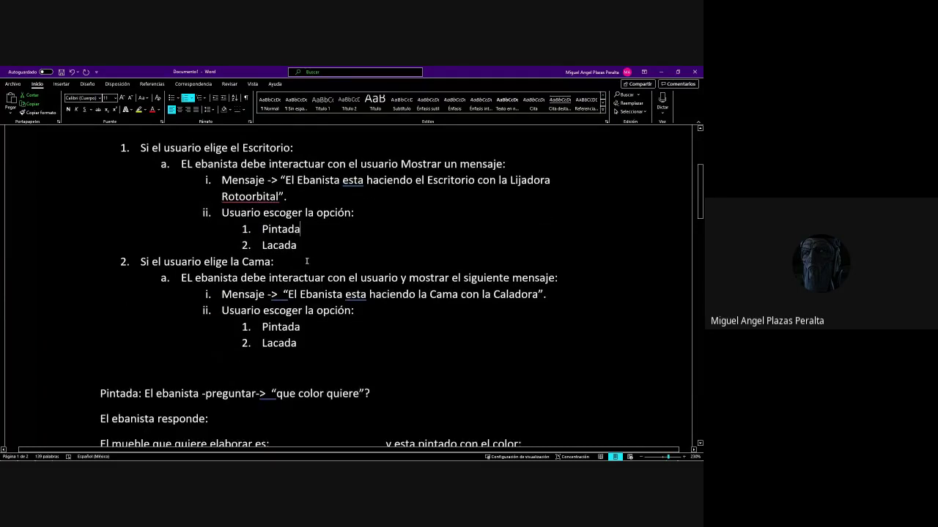
pyautogui.scroll(1, 307, 261)
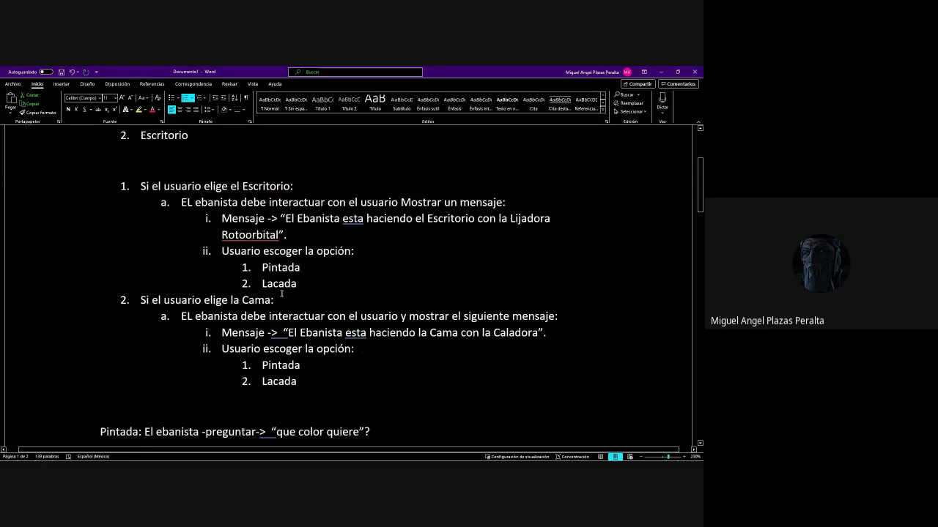
pyautogui.scroll(-1, 281, 294)
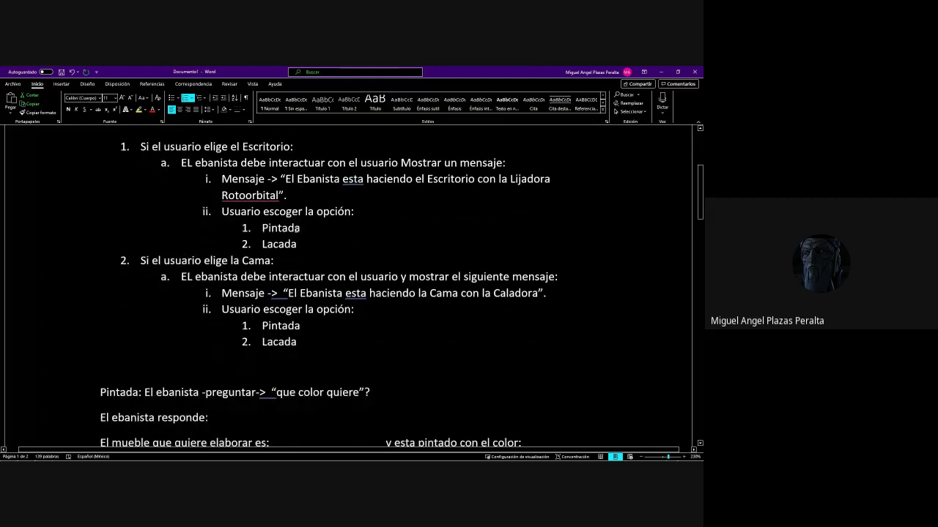
pyautogui.scroll(-2, 300, 228)
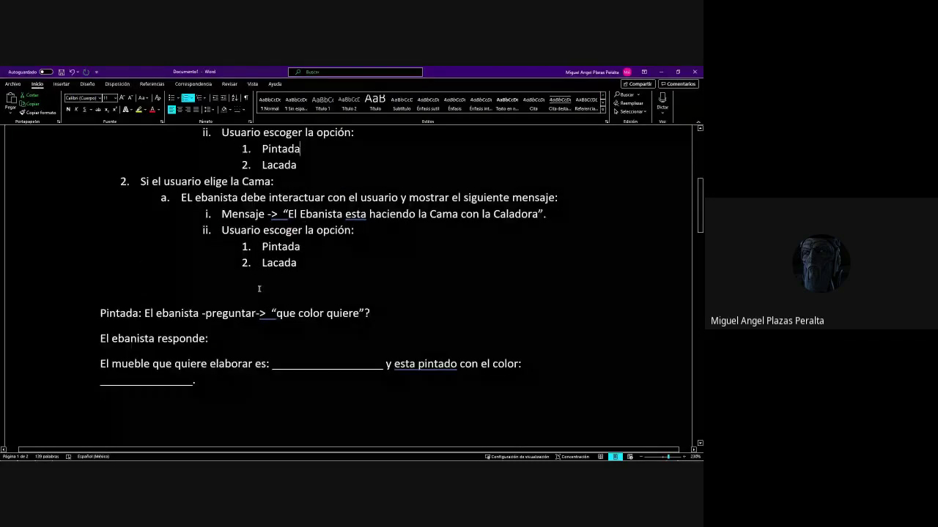
pyautogui.scroll(2, 313, 322)
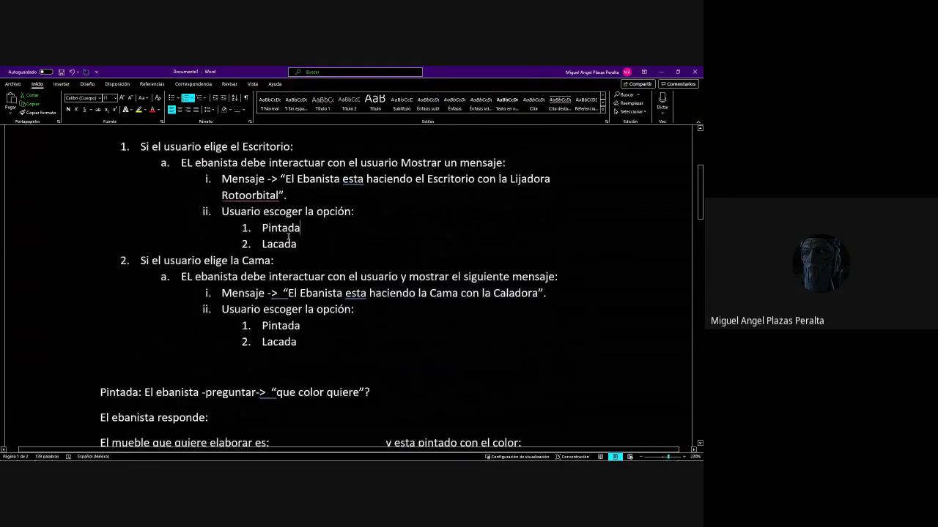
pyautogui.scroll(-3, 290, 236)
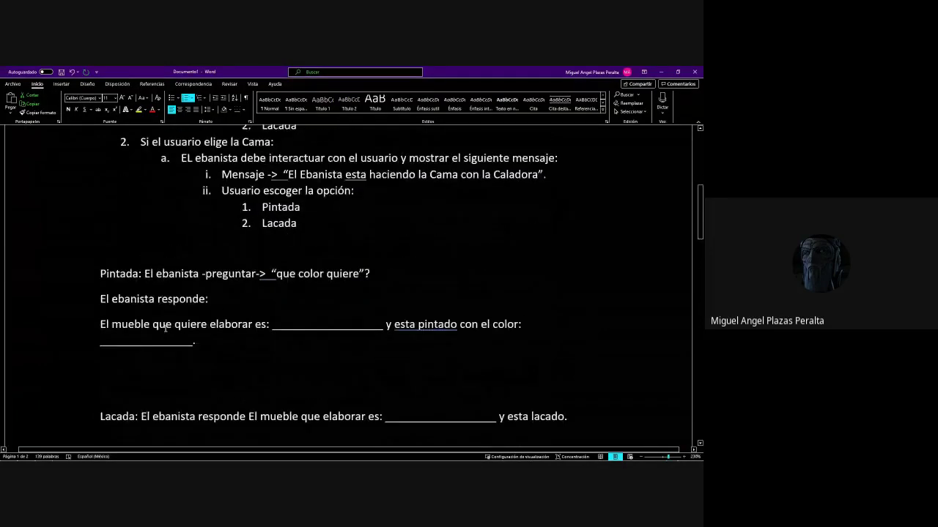
pyautogui.moveTo(90, 320); pyautogui.dragTo(186, 341)
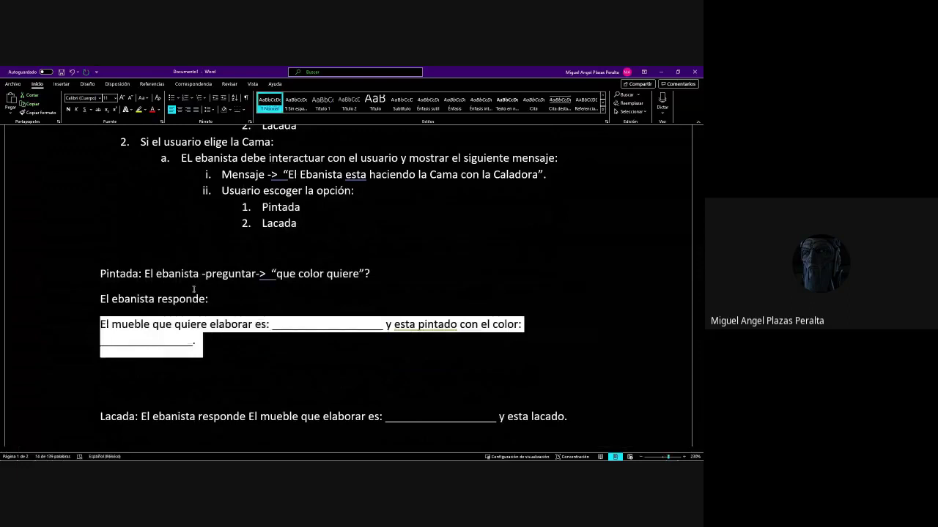
pyautogui.scroll(1, 265, 329)
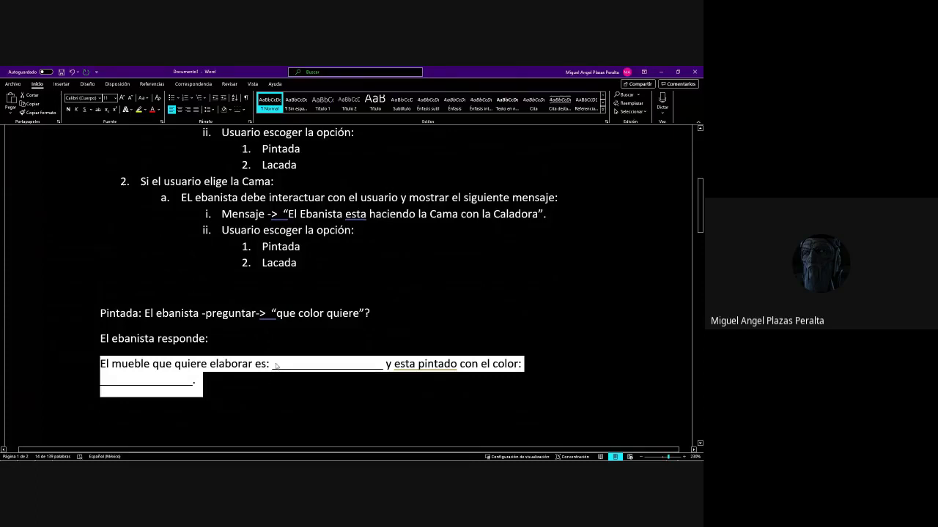
pyautogui.scroll(-4, 279, 364)
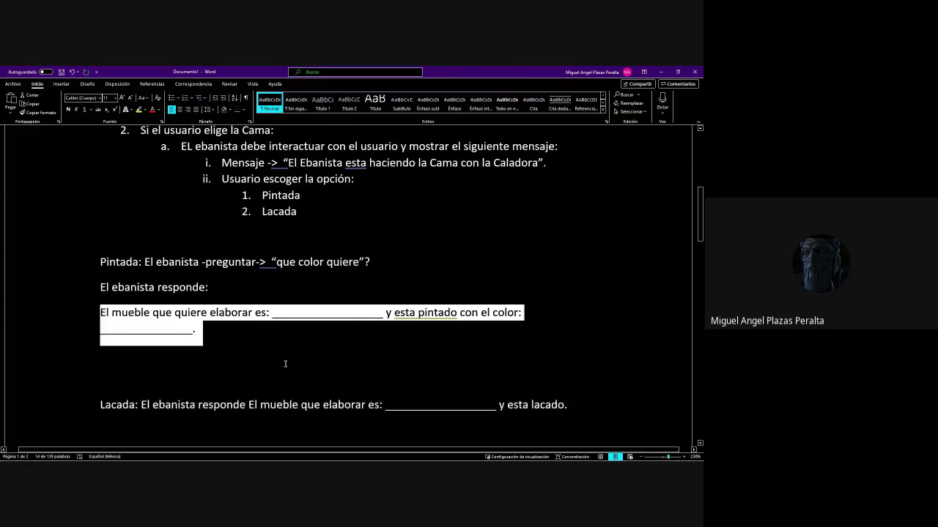
pyautogui.click(132, 314)
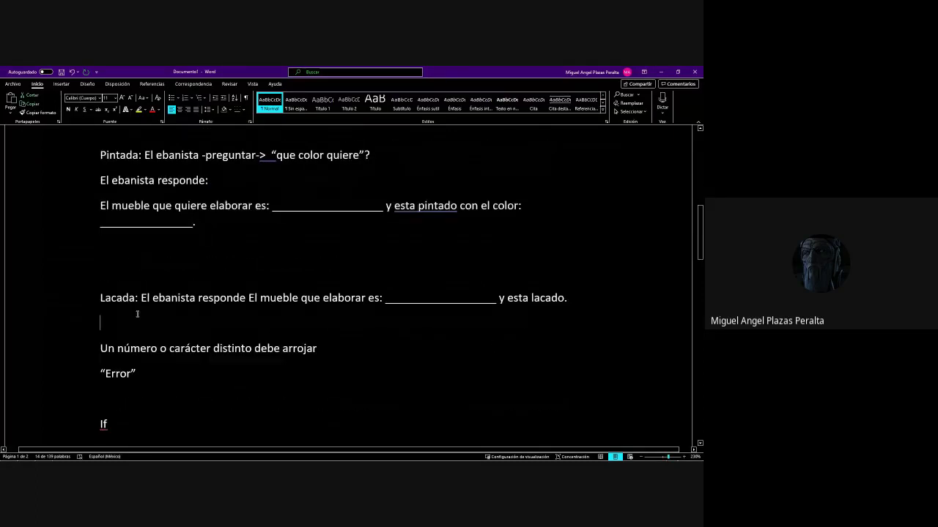
pyautogui.moveTo(132, 314); pyautogui.dragTo(418, 358)
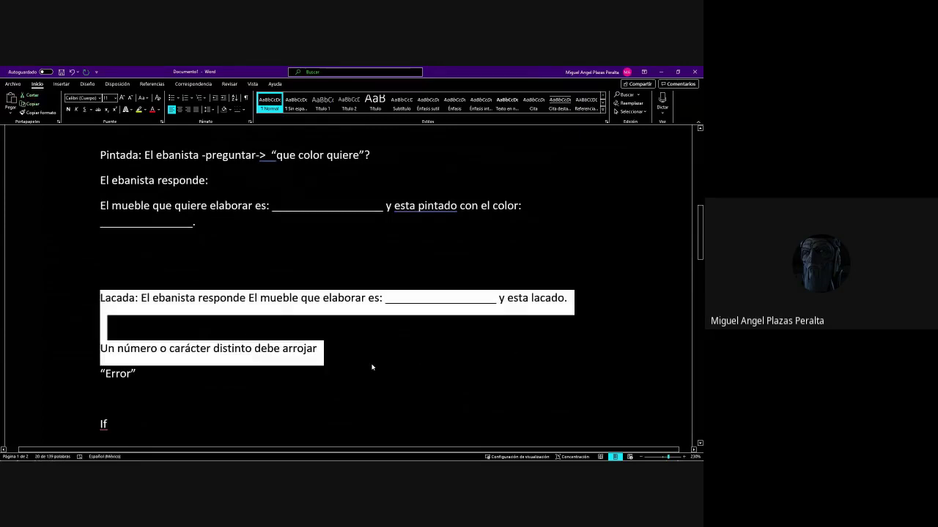
pyautogui.scroll(1, 372, 368)
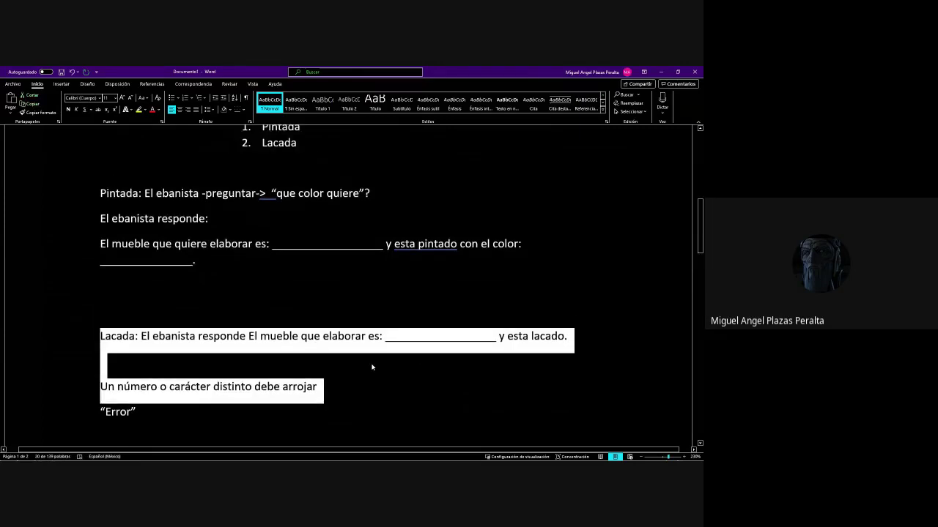
# Insert four blank lines between the Lacada response and the line 'Un número o carácter distinto debe arrojar'
pyautogui.click(641, 456)
pyautogui.click(641, 457)
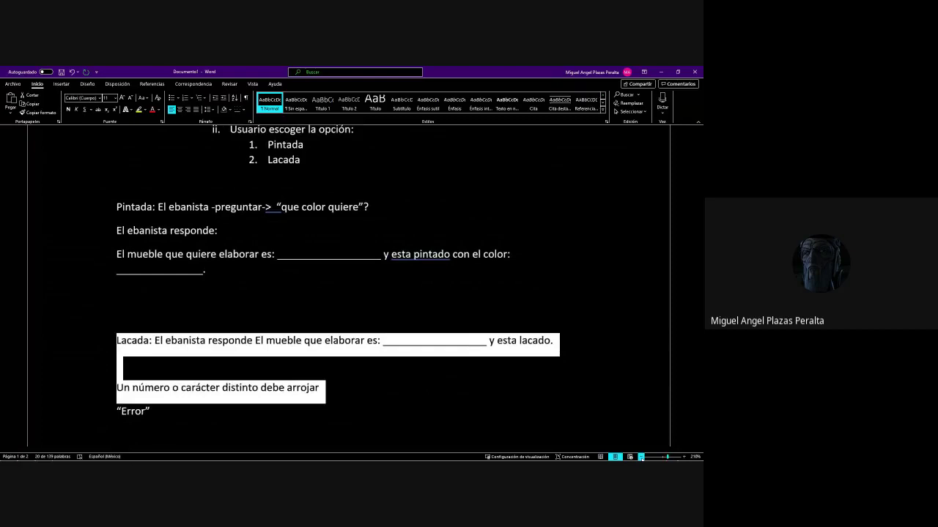
pyautogui.click(641, 457)
pyautogui.click(642, 456)
pyautogui.click(642, 456)
pyautogui.click(641, 457)
pyautogui.click(641, 457)
pyautogui.click(641, 456)
pyautogui.click(641, 457)
pyautogui.click(641, 456)
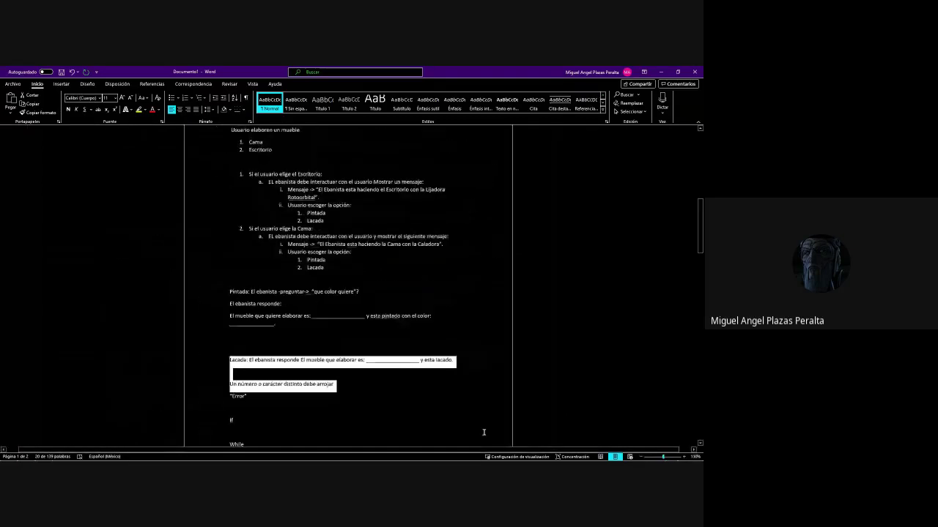
pyautogui.click(249, 374)
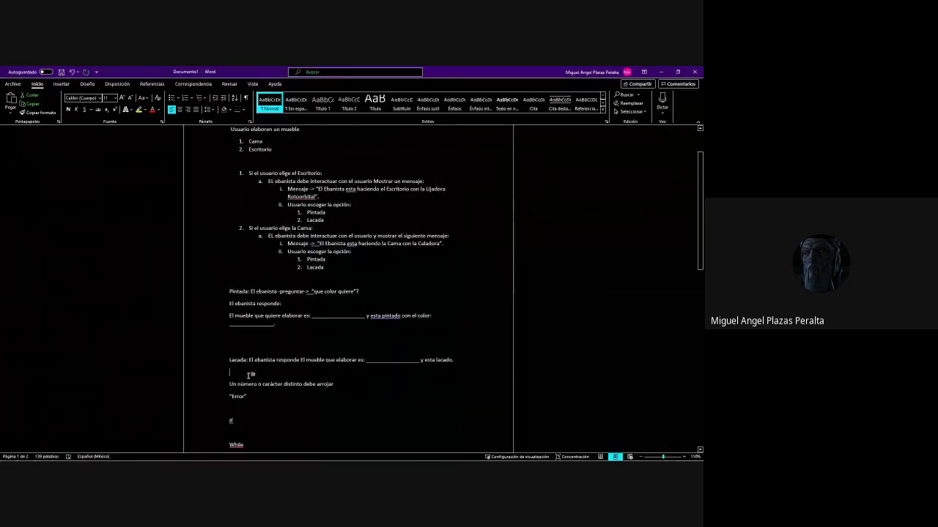
pyautogui.press('Return')
pyautogui.press('Return')
pyautogui.press('Return')
pyautogui.press('Return')
pyautogui.press('Up')
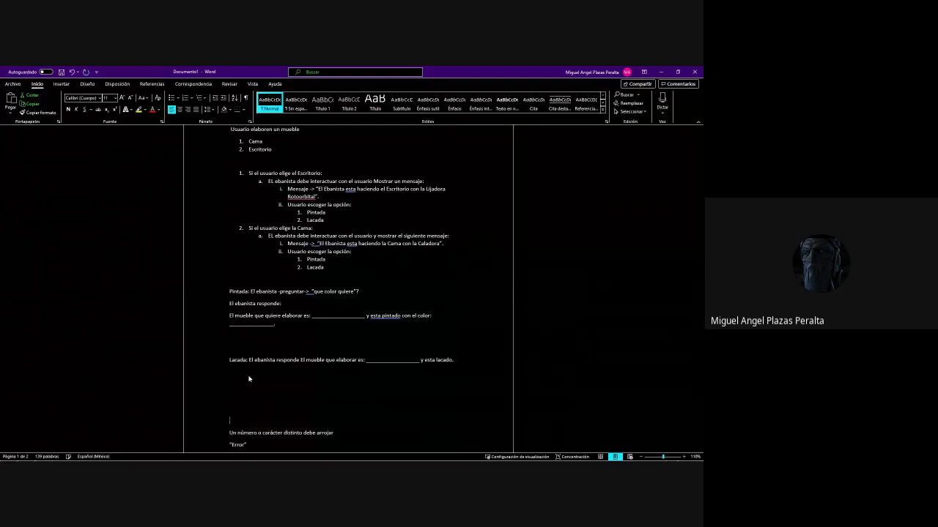
pyautogui.scroll(2, 250, 379)
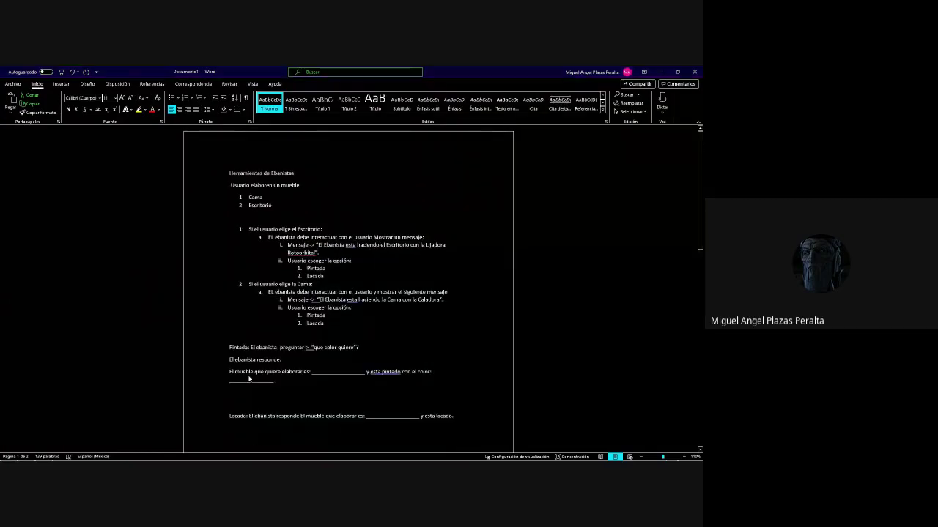
pyautogui.hotkey('alt', 'Tab')
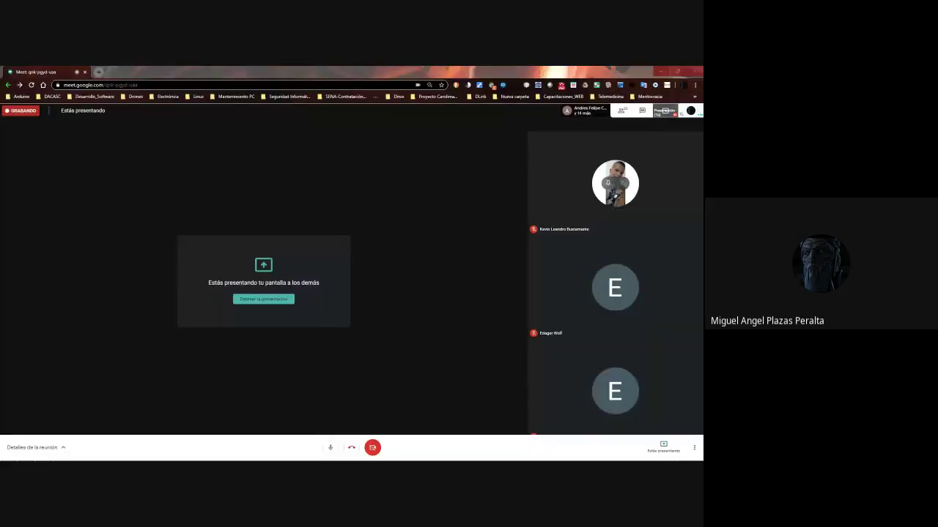
pyautogui.hotkey('alt', 'Tab')
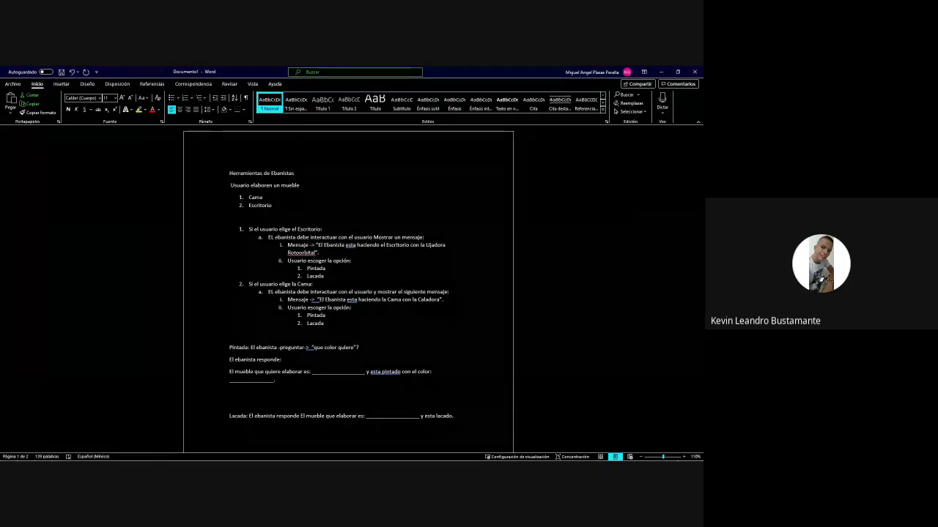
pyautogui.click(397, 360)
pyautogui.click(392, 292)
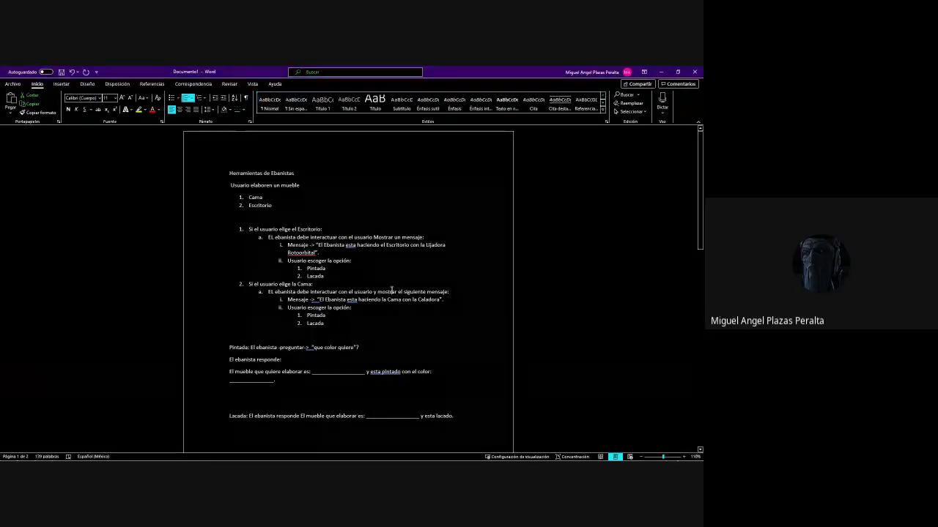
pyautogui.scroll(-2, 392, 291)
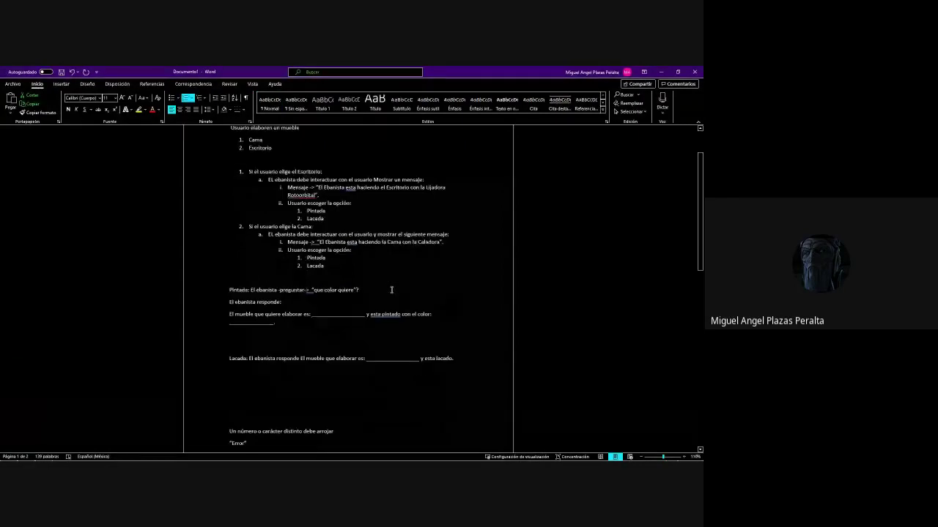
pyautogui.scroll(2, 388, 293)
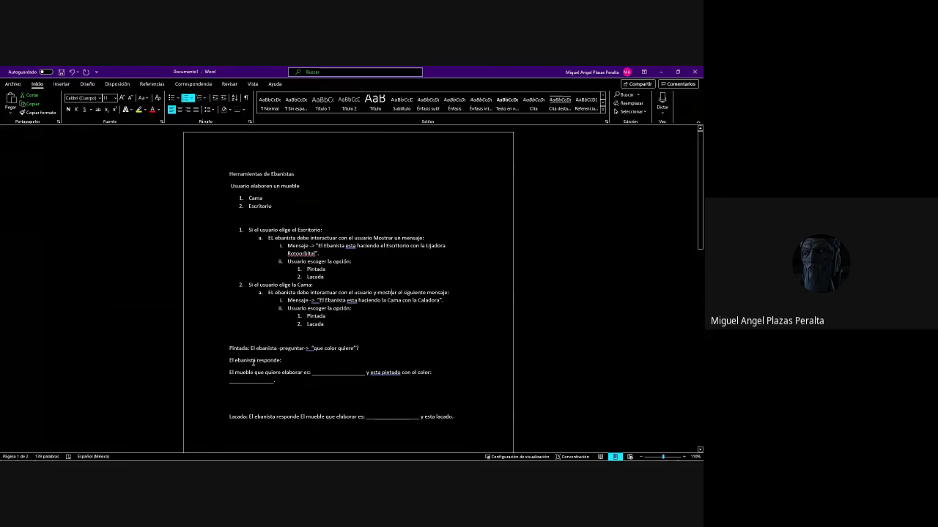
pyautogui.click(291, 337)
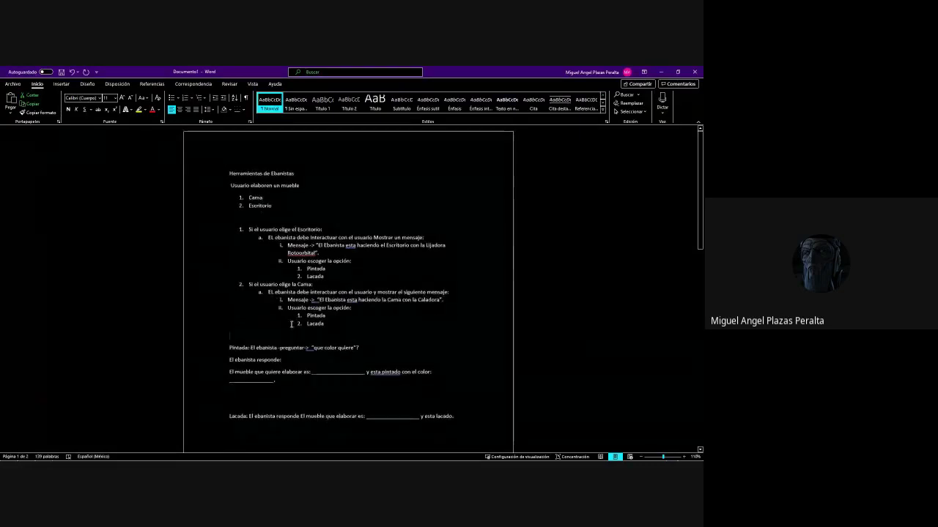
# Examine the message sentences of the Escritorio and Cama branches together with their Pintada and Lacada option lists
pyautogui.click(241, 284)
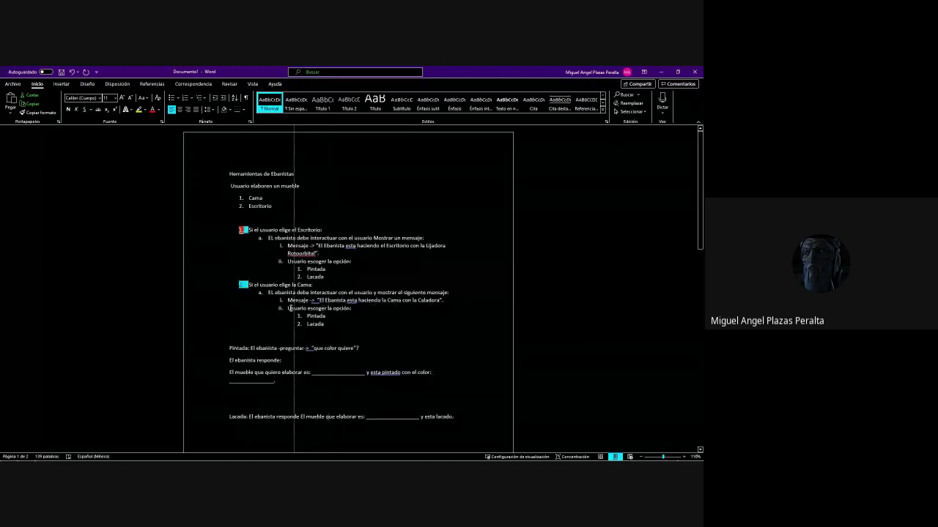
pyautogui.click(300, 230)
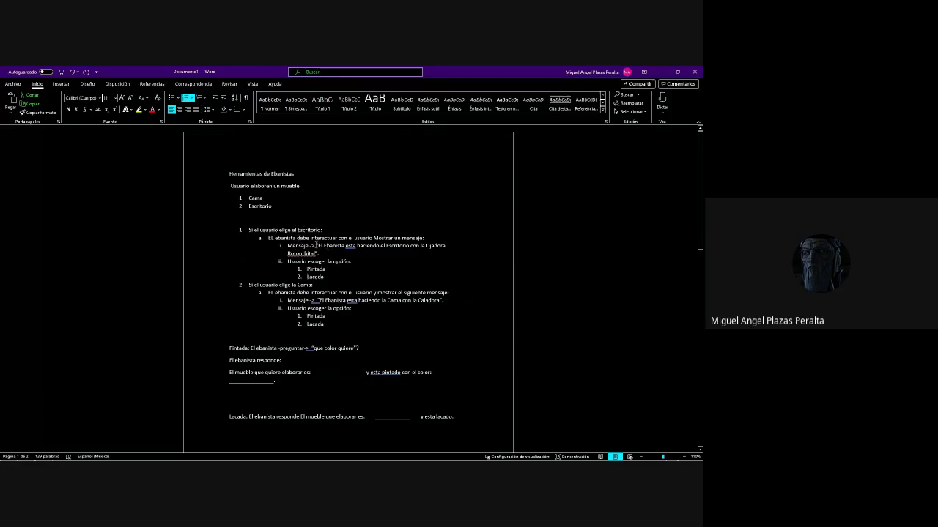
pyautogui.moveTo(317, 246); pyautogui.dragTo(320, 254)
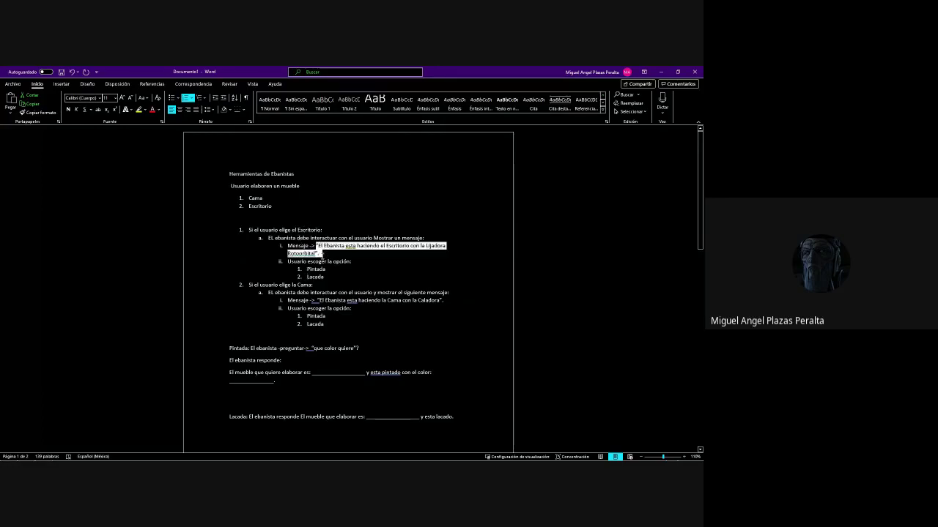
pyautogui.click(341, 279)
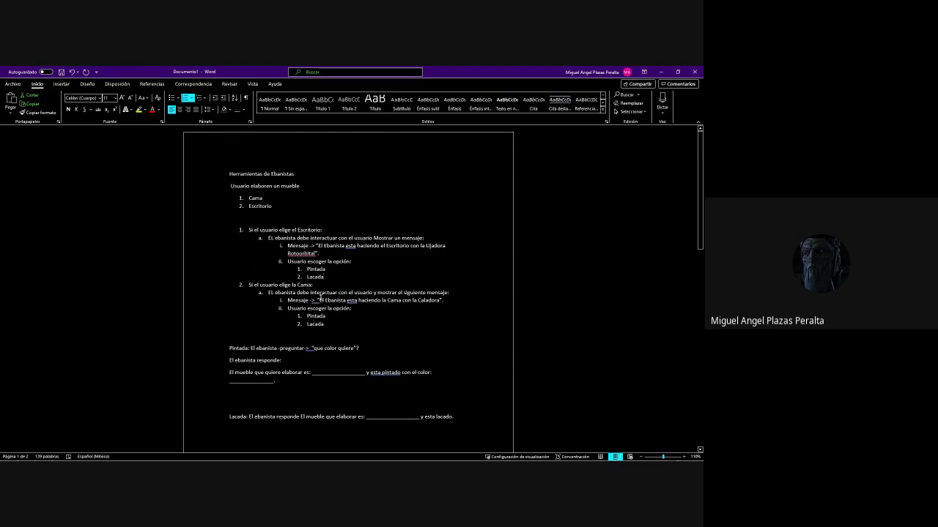
pyautogui.moveTo(311, 301); pyautogui.dragTo(441, 300)
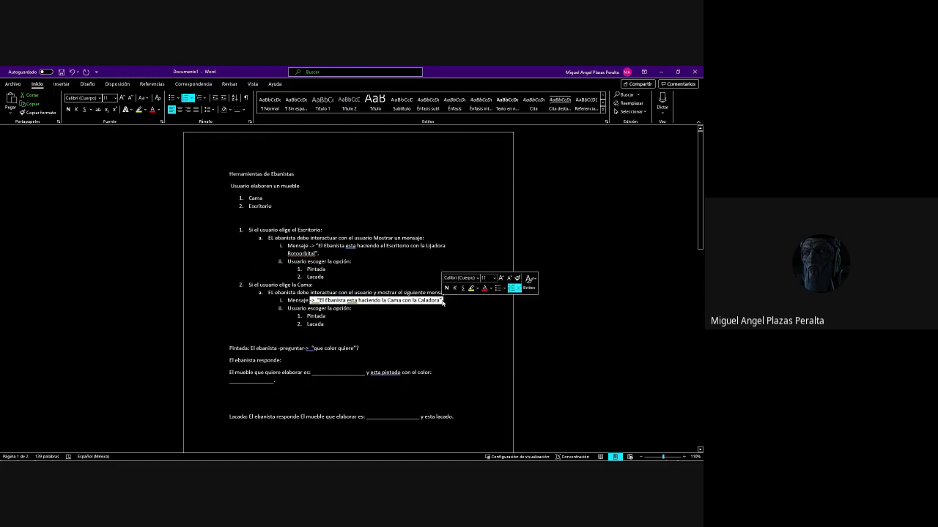
pyautogui.click(374, 315)
pyautogui.moveTo(288, 308); pyautogui.dragTo(332, 330)
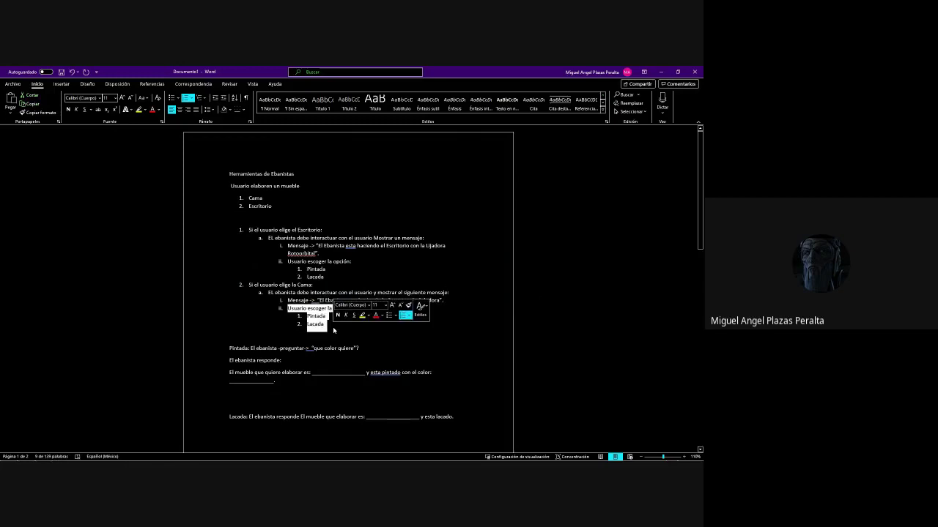
pyautogui.click(333, 326)
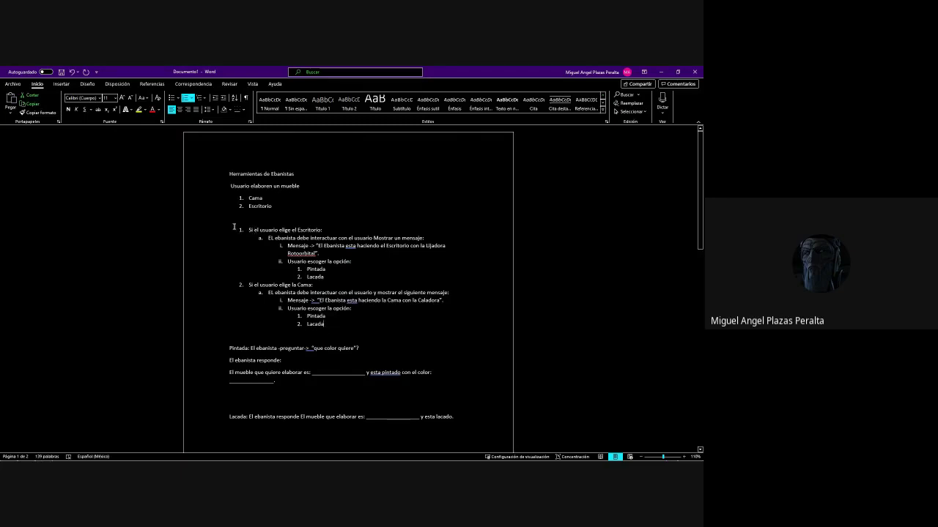
pyautogui.moveTo(255, 230); pyautogui.dragTo(318, 332)
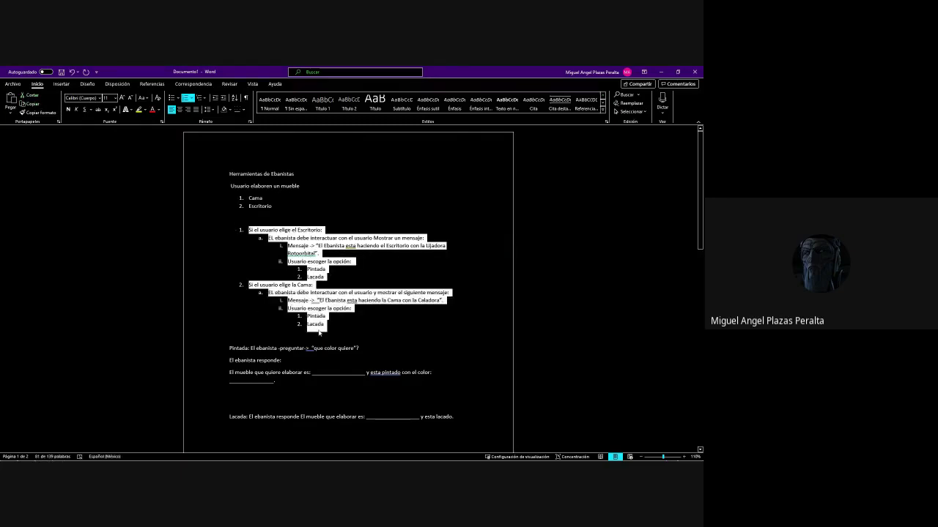
pyautogui.click(326, 315)
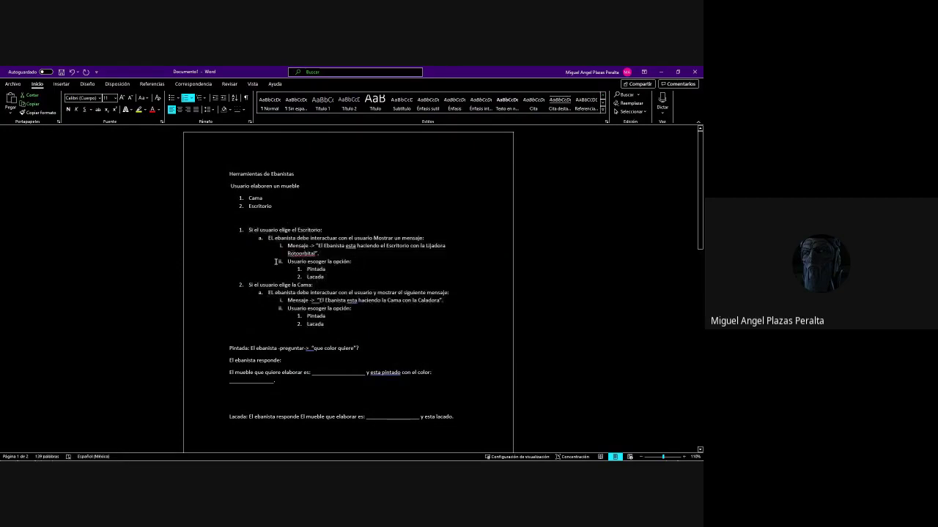
pyautogui.moveTo(300, 264); pyautogui.dragTo(326, 277)
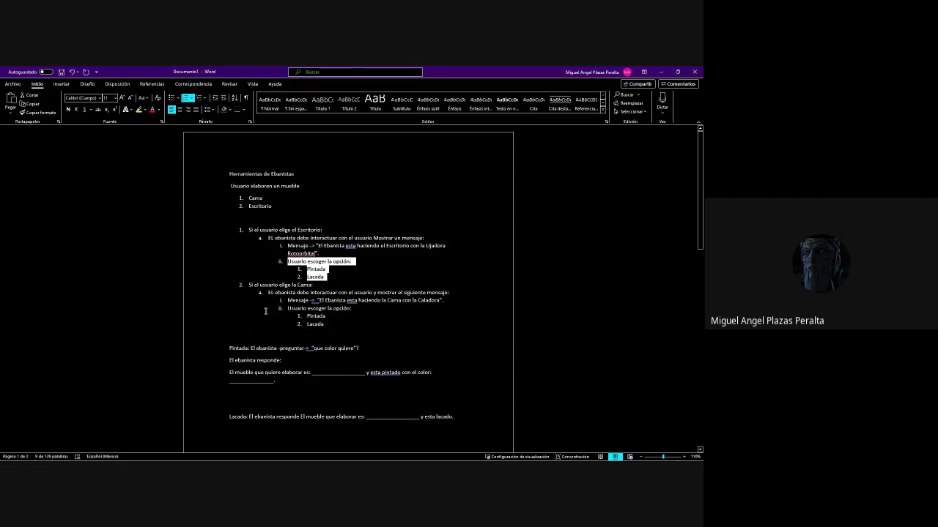
pyautogui.click(280, 308)
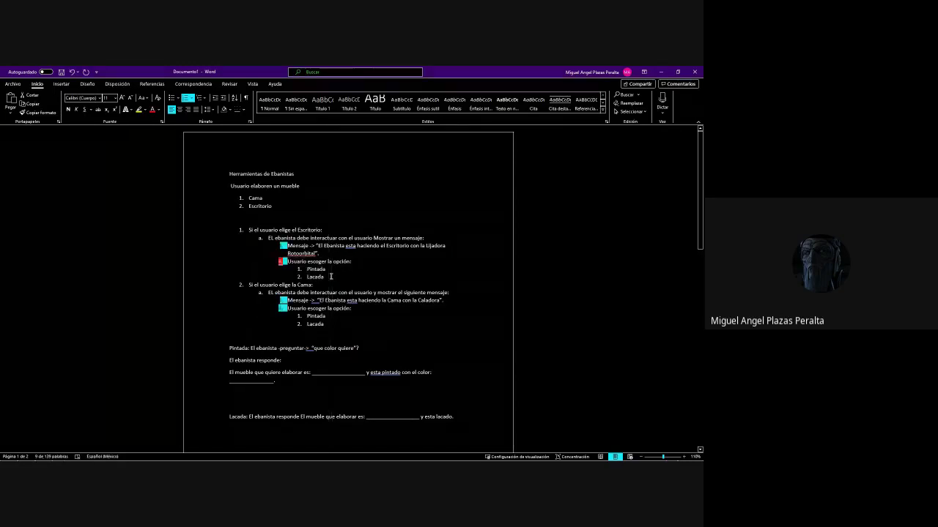
pyautogui.click(311, 300)
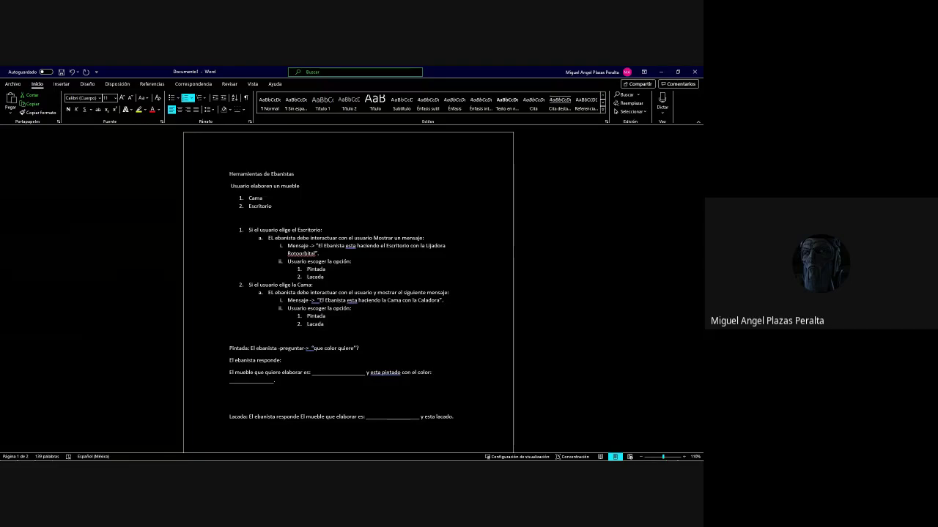
# Review the Cama message and the whole numbered block from 'Si el usuario elige el Escritorio' through the last Lacada option
pyautogui.click(297, 255)
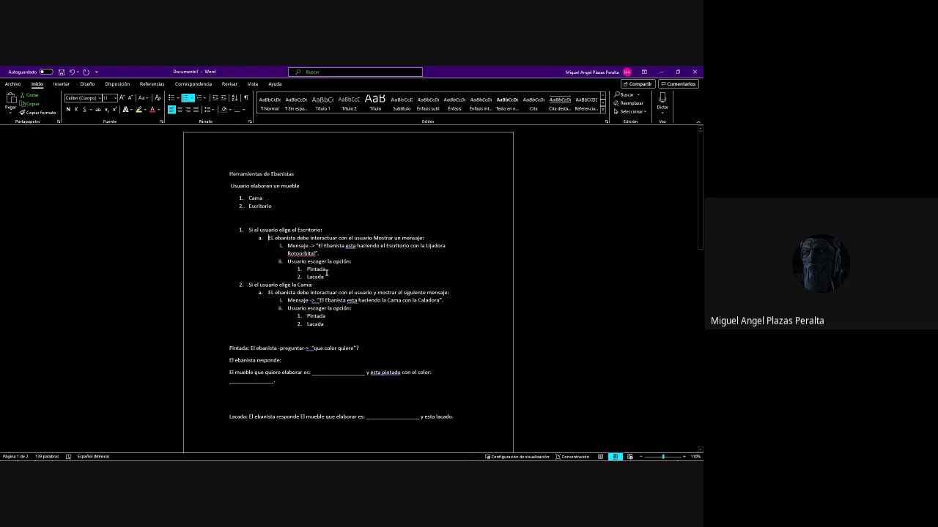
pyautogui.moveTo(444, 300); pyautogui.dragTo(312, 303)
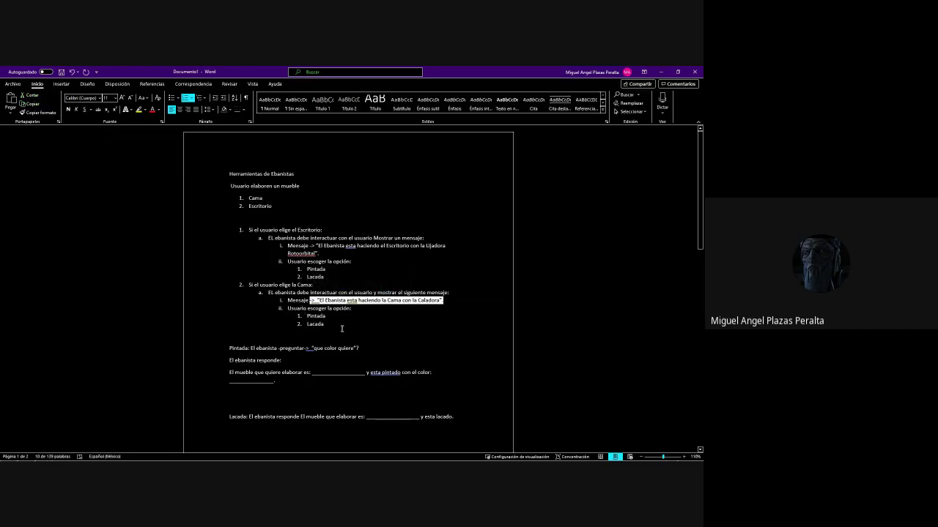
pyautogui.click(232, 335)
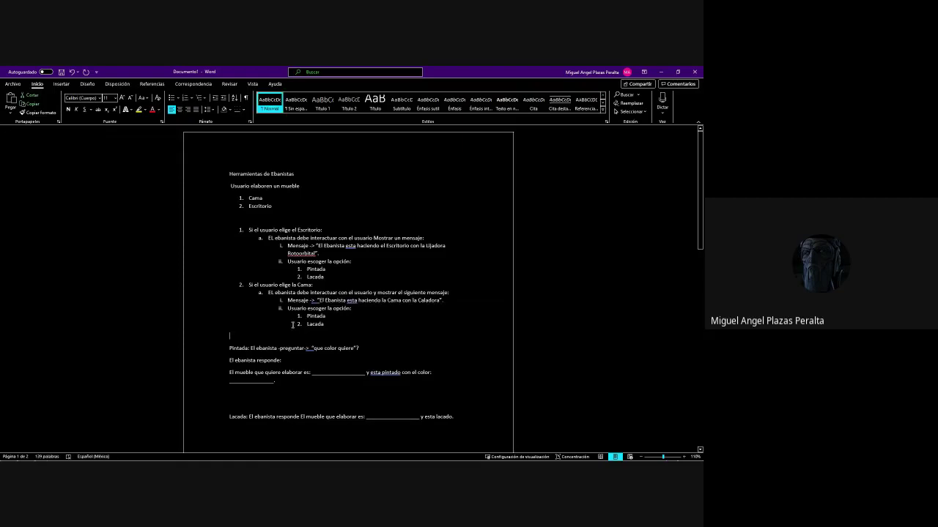
pyautogui.moveTo(231, 220); pyautogui.dragTo(306, 309)
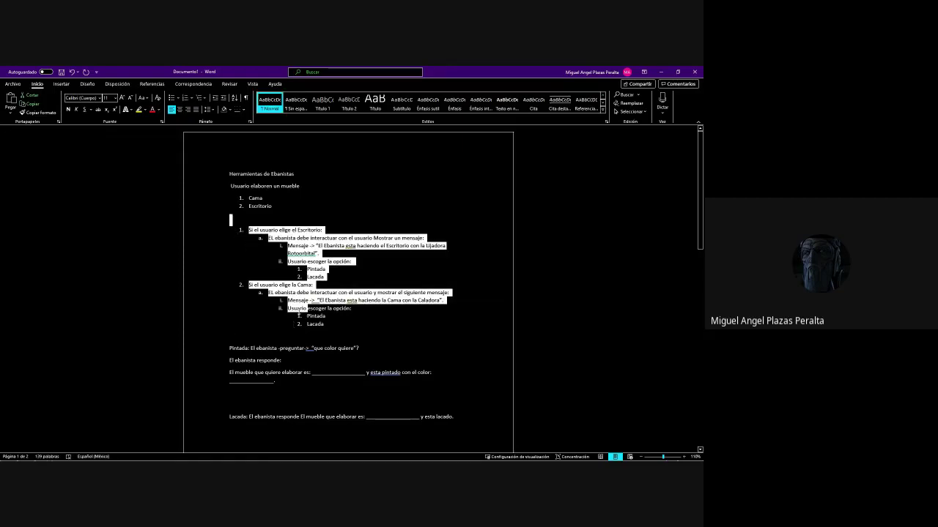
pyautogui.moveTo(299, 313); pyautogui.dragTo(231, 337)
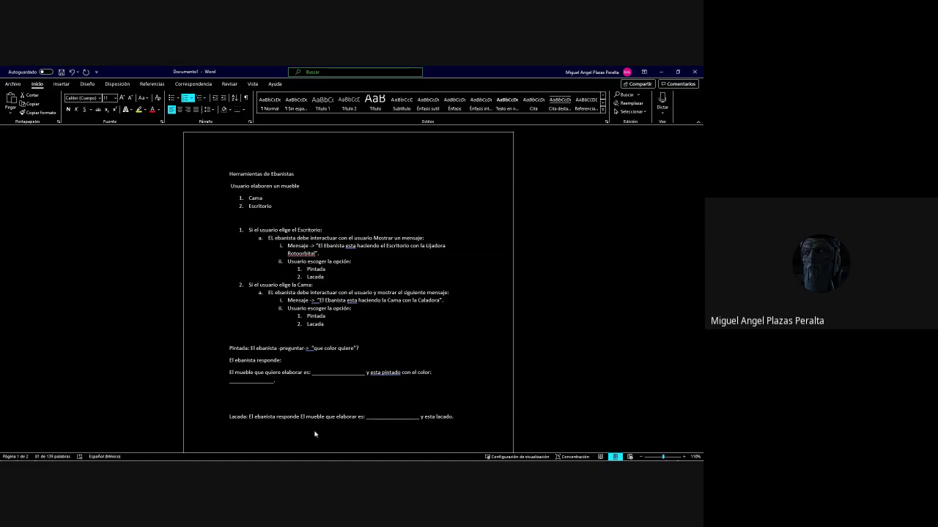
pyautogui.moveTo(232, 219); pyautogui.dragTo(310, 339)
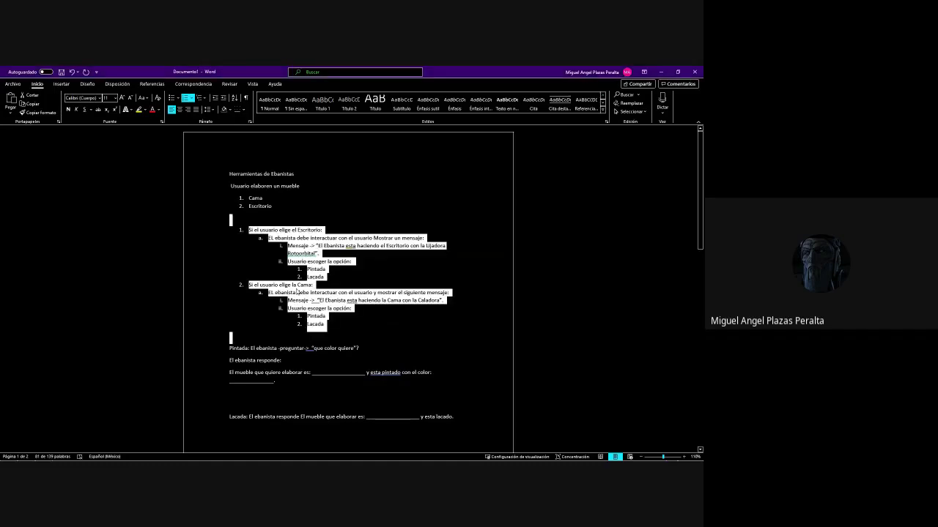
pyautogui.hotkey('alt', 'Tab')
pyautogui.moveTo(339, 327)
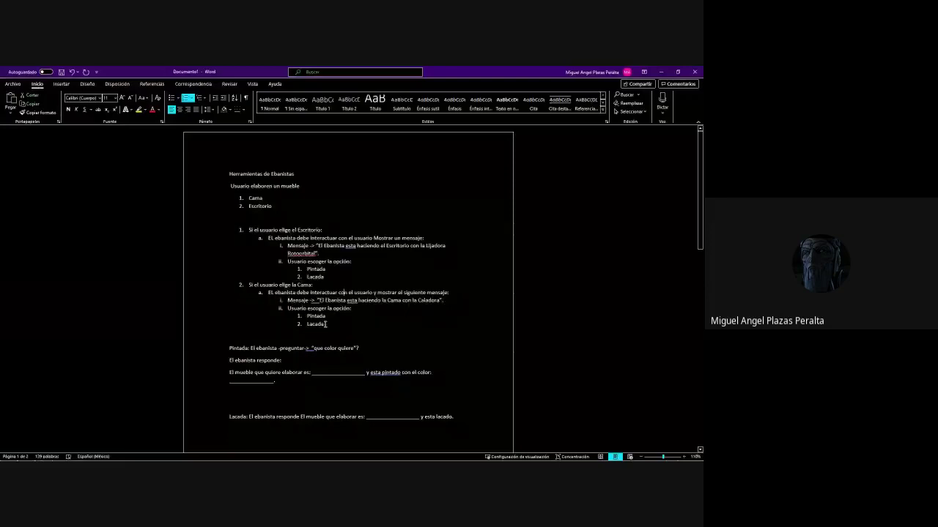
pyautogui.moveTo(254, 239)
pyautogui.moveTo(233, 220); pyautogui.dragTo(362, 334)
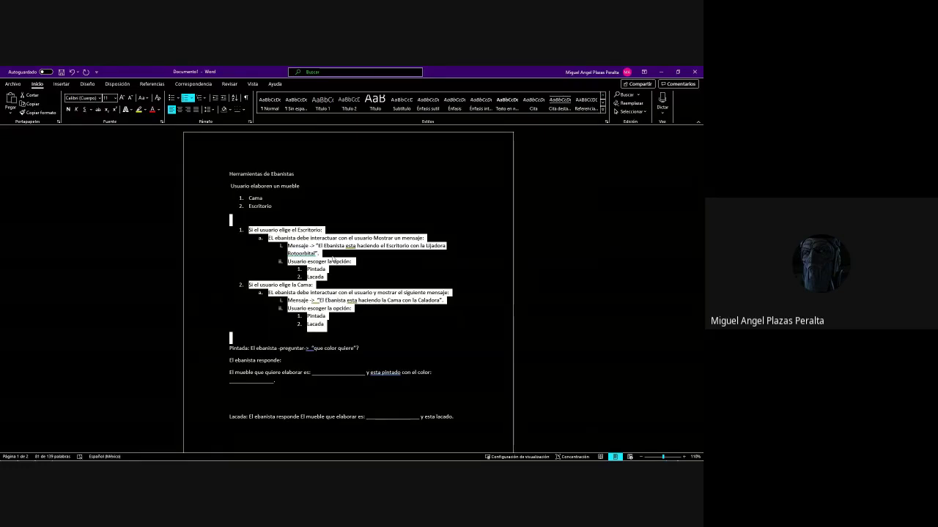
pyautogui.click(353, 270)
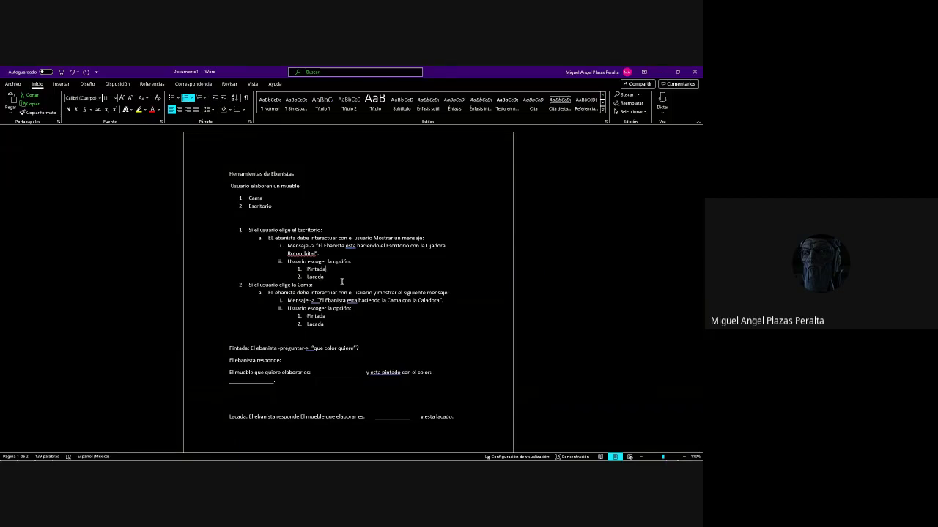
# Split the Lacada response so that 'El mueble que elaborar es' starts its own line below 'Lacada: El ebanista responde'
pyautogui.scroll(-1, 342, 281)
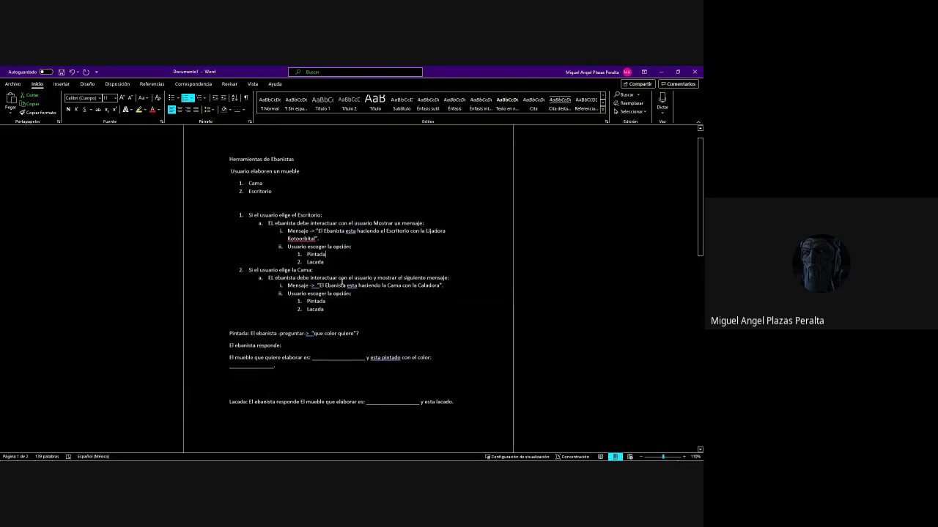
pyautogui.scroll(-1, 341, 281)
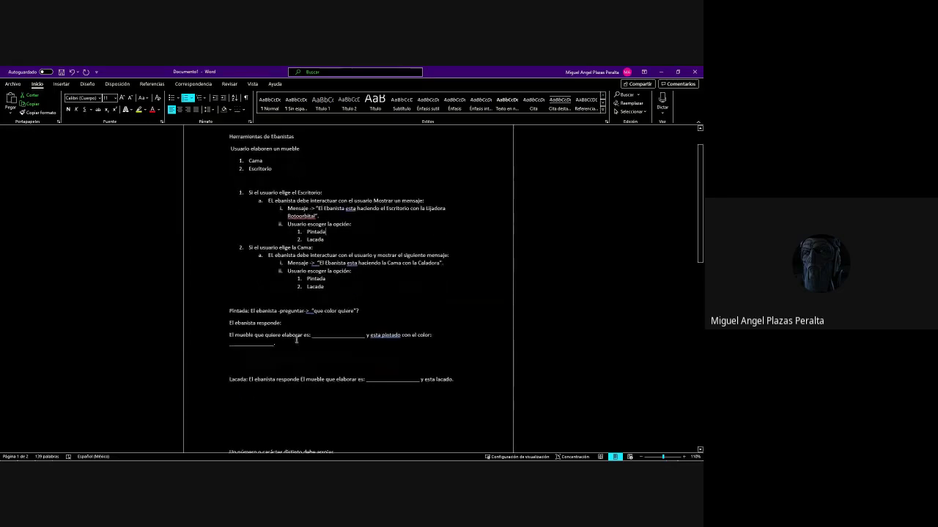
pyautogui.click(415, 313)
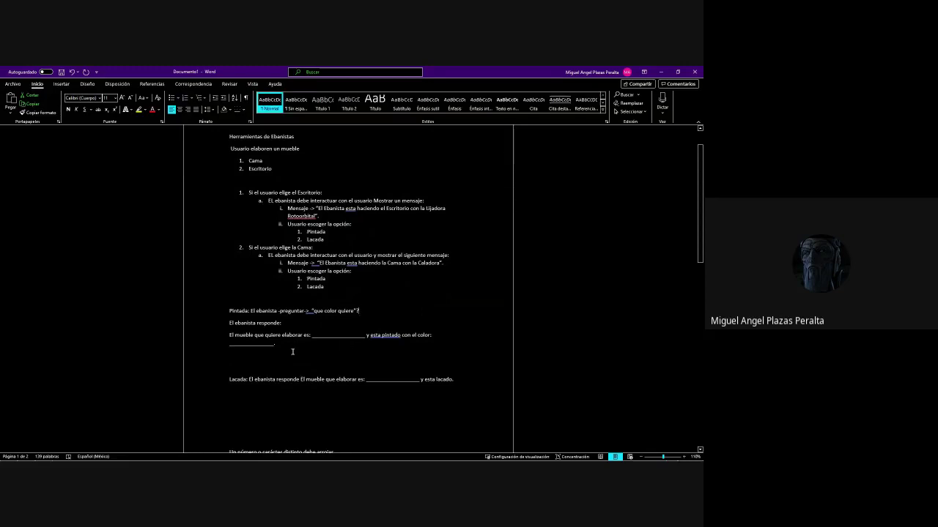
pyautogui.scroll(-1, 293, 352)
pyautogui.moveTo(229, 361); pyautogui.dragTo(461, 366)
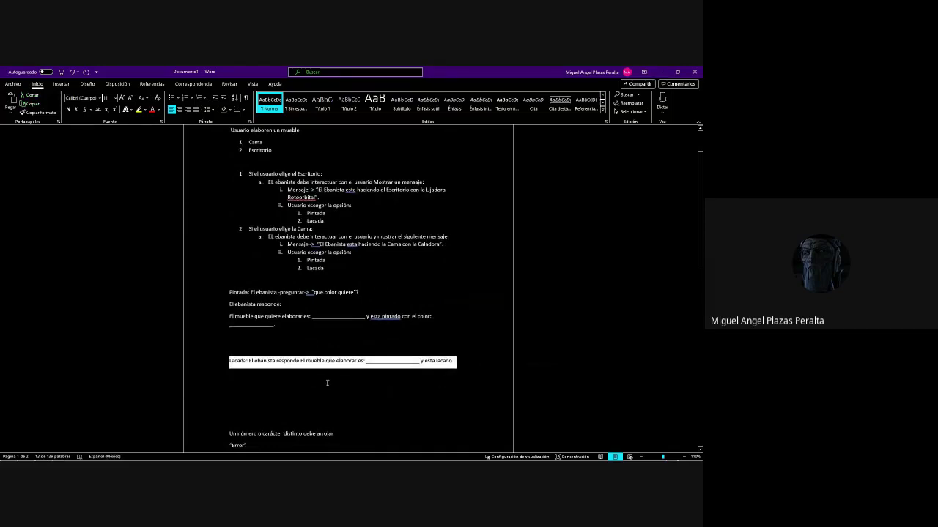
pyautogui.click(300, 362)
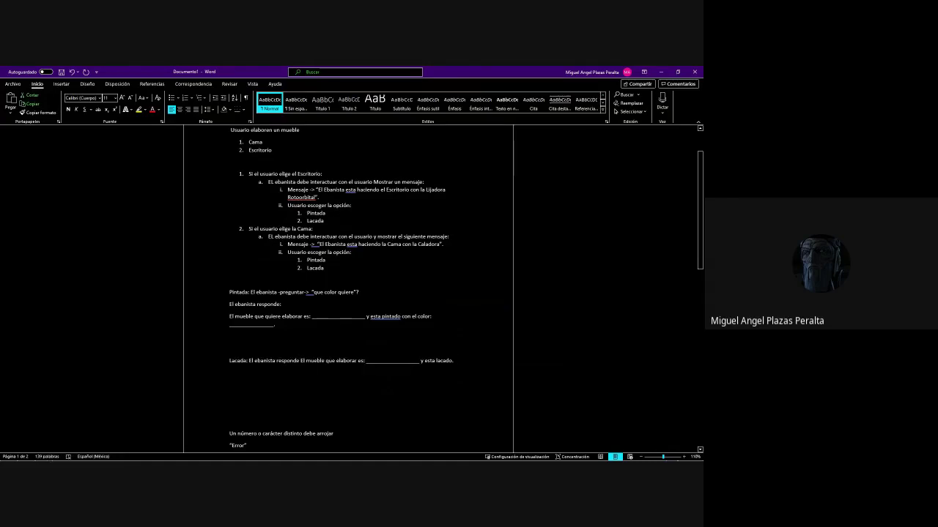
pyautogui.press('Return')
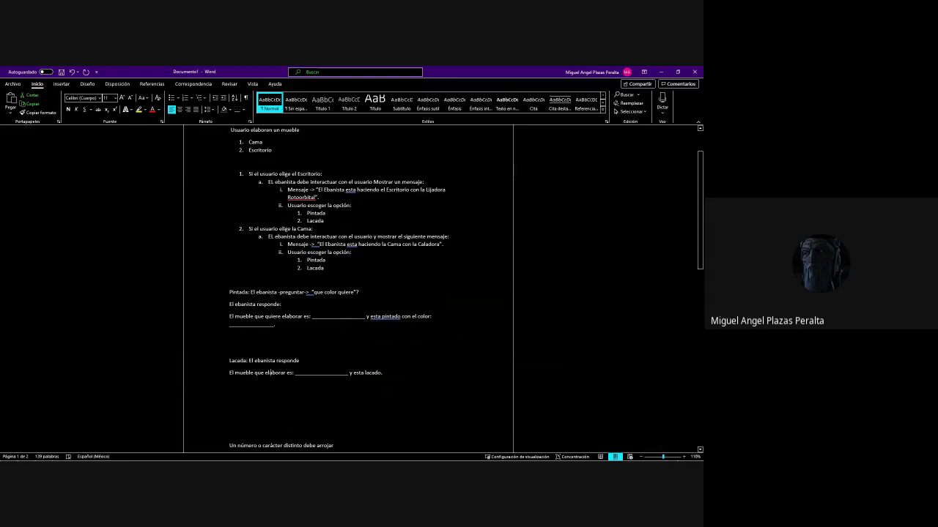
# Insert 'se' before 'elaborar' in the Lacada sentence and add an opening quotation mark before 'El mueble'
pyautogui.click(266, 373)
pyautogui.write('se')
pyautogui.moveTo(230, 373); pyautogui.dragTo(230, 349)
pyautogui.click(300, 372)
pyautogui.click(230, 373)
pyautogui.write('"')
pyautogui.click(273, 373)
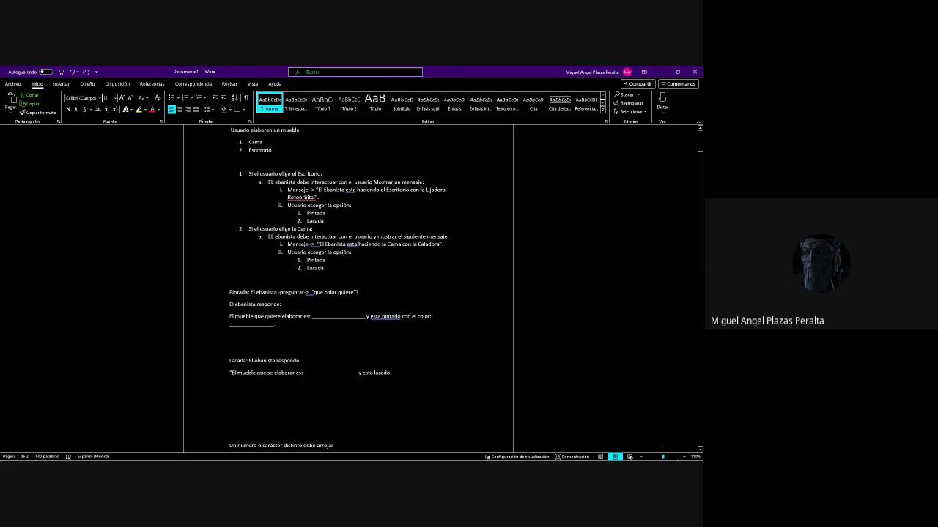
# Change 'elaborar' to 'elaboro' in the Lacada response sentence
pyautogui.click(296, 373)
pyautogui.press('BackSpace')
pyautogui.press('BackSpace')
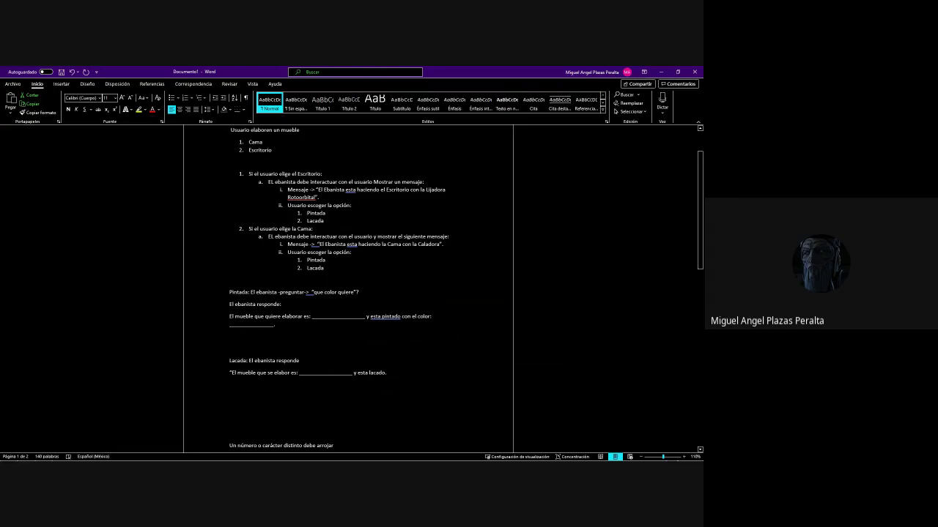
pyautogui.write('o')
# Format the line 'Lacada: El ebanista responde' as a bulleted item, without an extra line after it
pyautogui.hotkey('ctrl', 'shift', 'l')
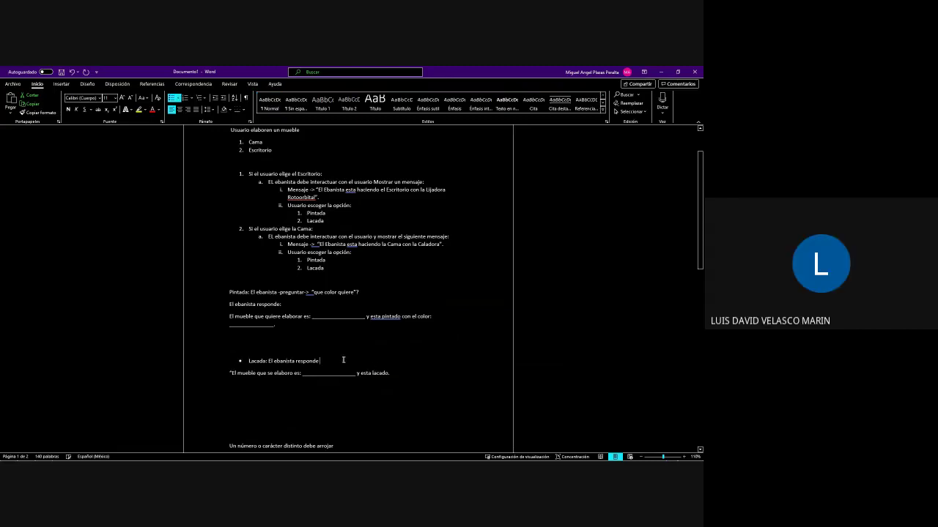
pyautogui.press('Return')
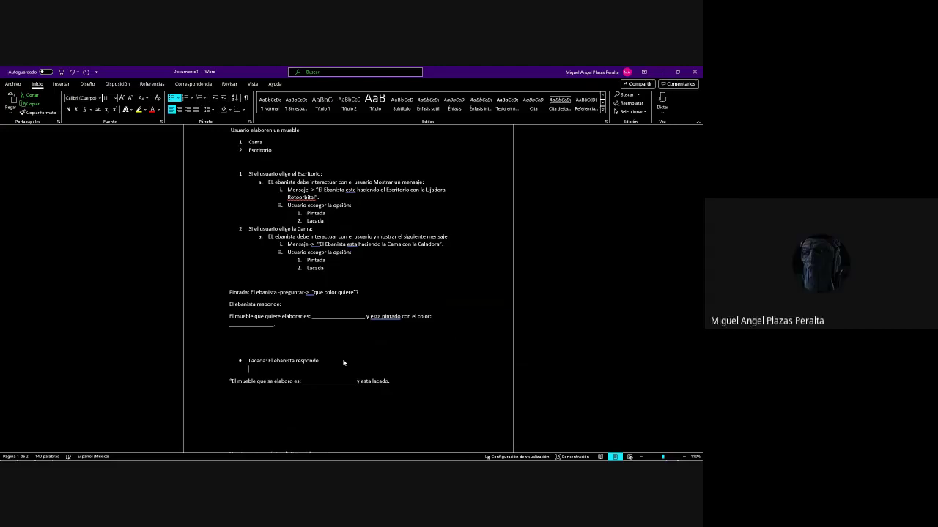
pyautogui.press('BackSpace')
pyautogui.press('BackSpace')
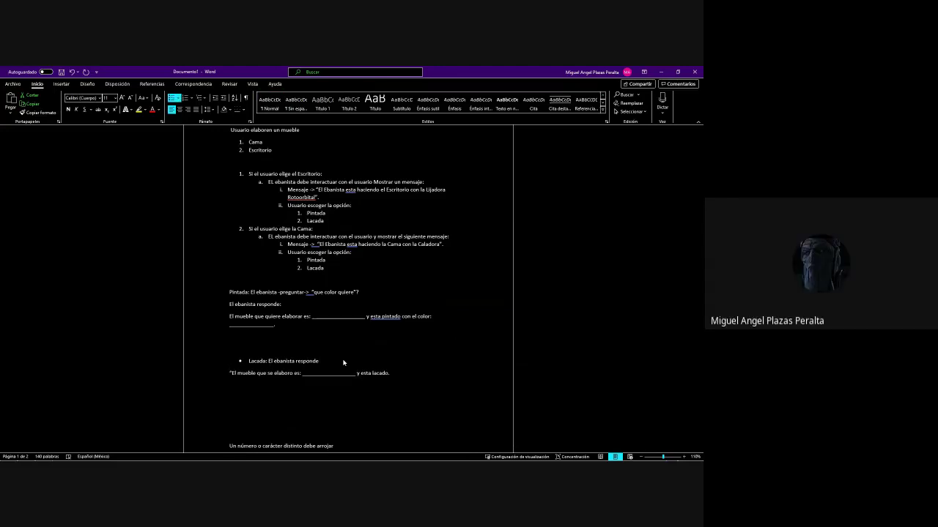
# Add the heading 'Lacada:' on the blank line directly above the bulleted Lacada response
pyautogui.click(234, 294)
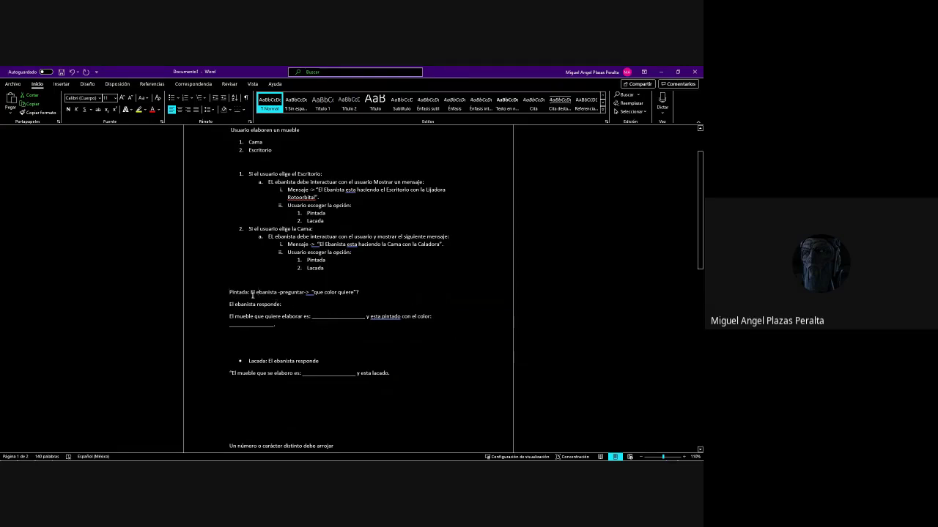
pyautogui.click(250, 345)
pyautogui.write('Lacada:')
# Leave 'Pintada:' as its own heading line by moving 'El ebanista -preguntar-> "que color quiere"?' to the line below
pyautogui.press('Up')
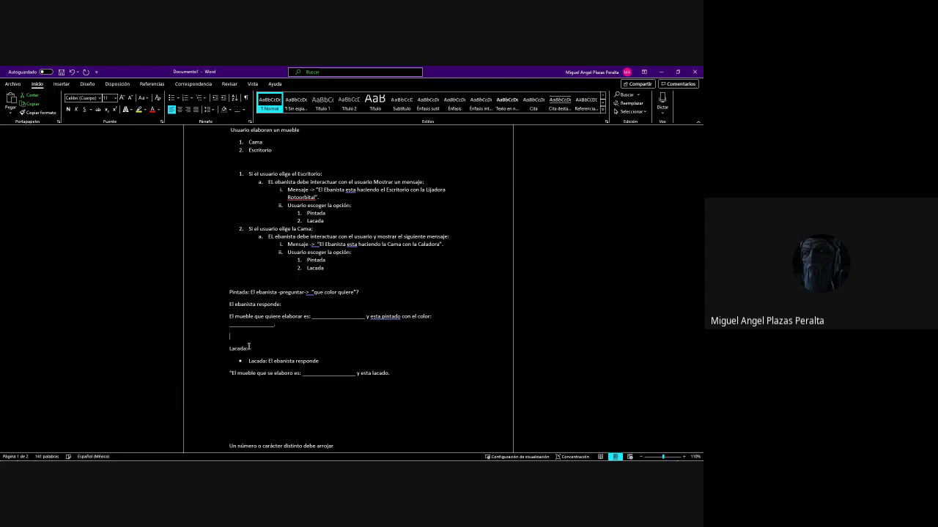
pyautogui.press('Up')
pyautogui.press('Up')
pyautogui.press('Up')
pyautogui.press('Up')
pyautogui.press('Up')
pyautogui.press('Return')
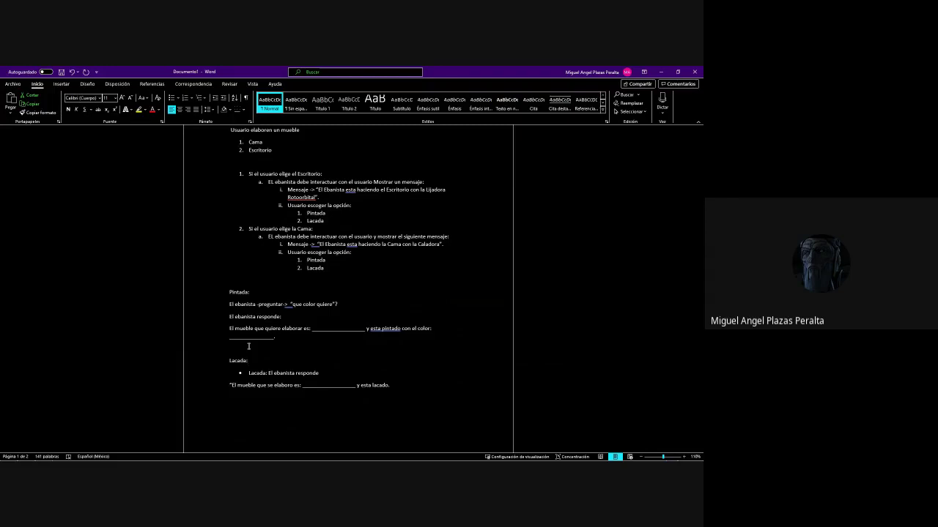
# Add a colon at the end of the bulleted line 'Lacada: El ebanista responde'
pyautogui.press('Up')
pyautogui.press('Up')
pyautogui.press('Up')
pyautogui.press('Up')
pyautogui.press('Up')
pyautogui.press('Up')
pyautogui.press('Down')
pyautogui.click(321, 373)
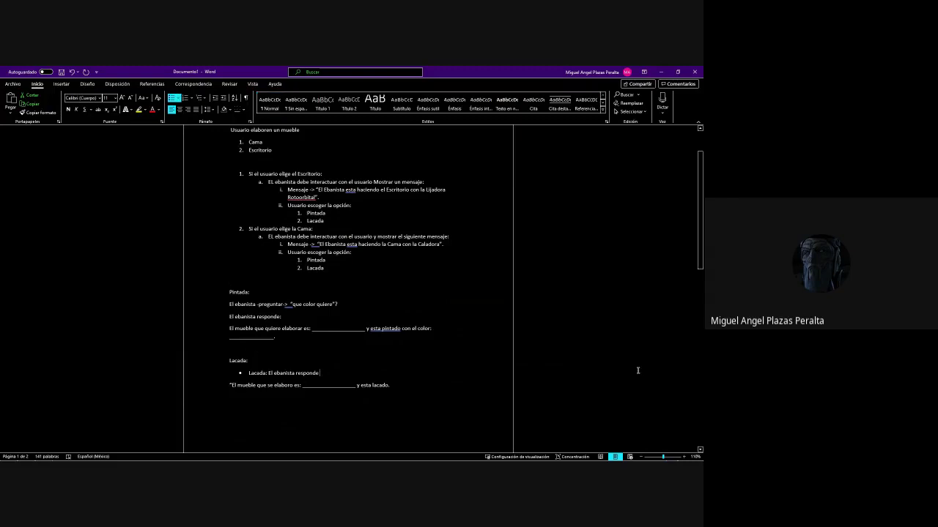
pyautogui.write(':')
# Change 'preguntar' to 'pregunta' in the Pintada section and move '"que color quiere"?' to its own line
pyautogui.click(284, 303)
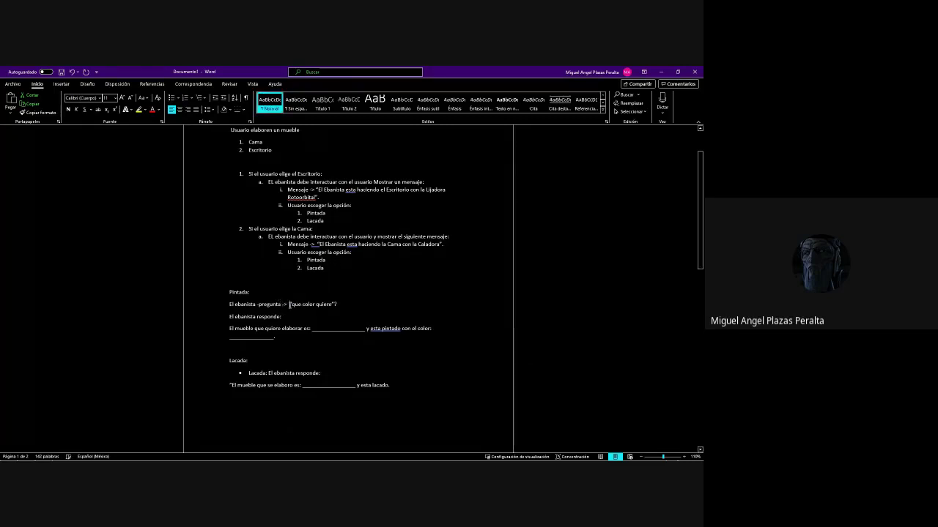
pyautogui.press('Return')
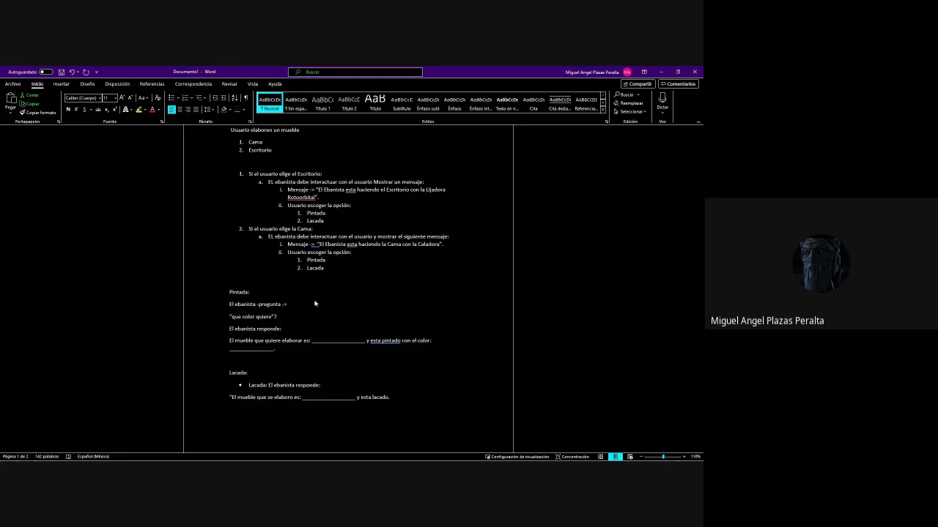
pyautogui.press('Down')
pyautogui.press('Down')
pyautogui.press('Down')
pyautogui.press('Down')
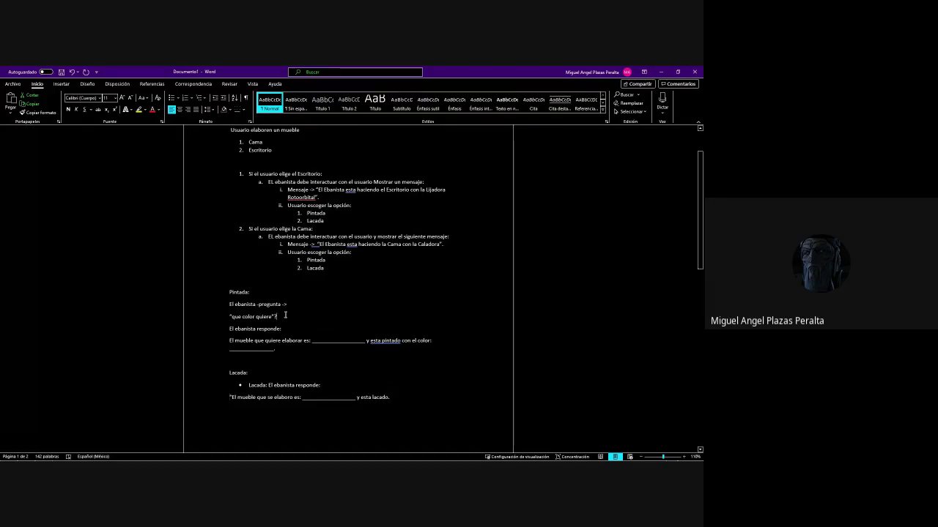
# Add an underscore answer blank on a new line below the question '"que color quiere"?'
pyautogui.click(285, 315)
pyautogui.press('Return')
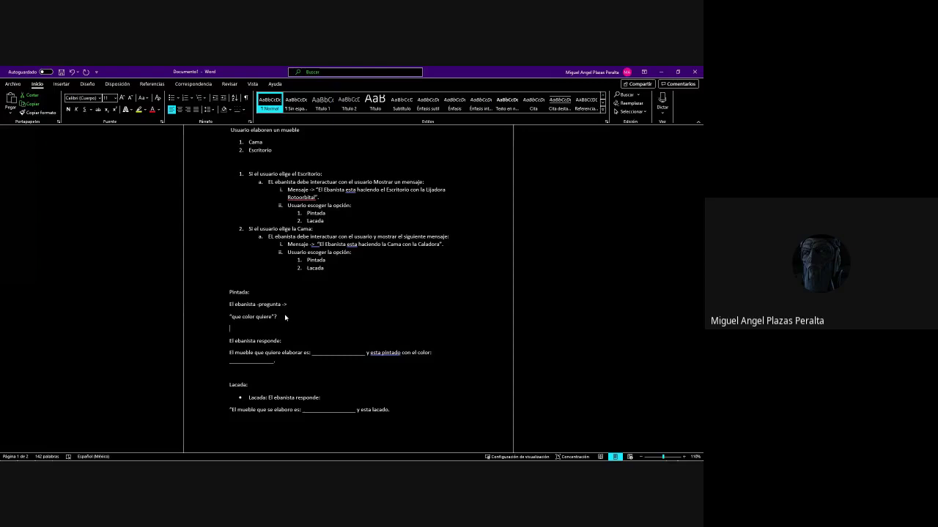
pyautogui.write('____________________')
pyautogui.press('BackSpace')
pyautogui.press('Home')
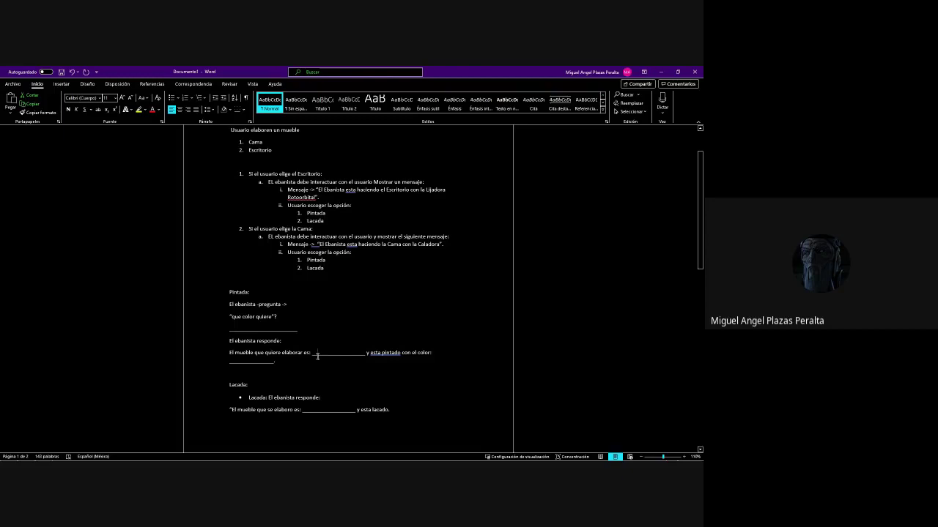
# Apply the suggested grammar correction so the Pintada response sentence reads 'este pintado'
pyautogui.rightClick(386, 357)
pyautogui.click(379, 356)
pyautogui.rightClick(381, 358)
pyautogui.click(406, 373)
pyautogui.scroll(-1, 315, 389)
pyautogui.scroll(4, 315, 389)
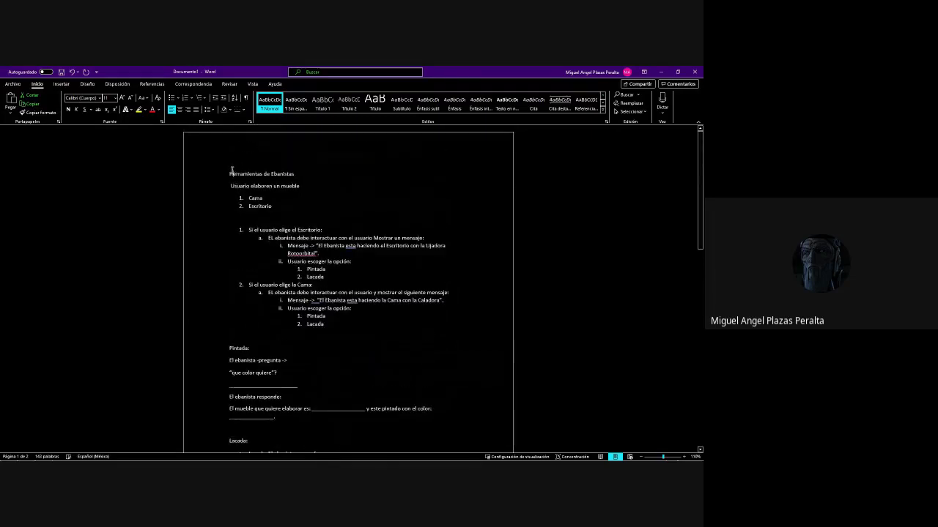
# Add the flagged word 'Rotoorbital' in the Escritorio message to the spelling dictionary
pyautogui.click(232, 173)
pyautogui.rightClick(300, 253)
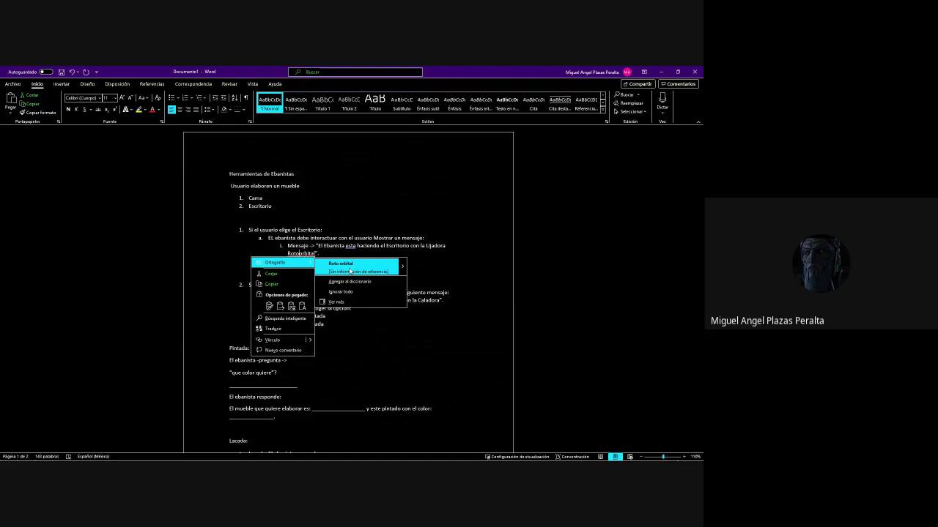
pyautogui.click(355, 285)
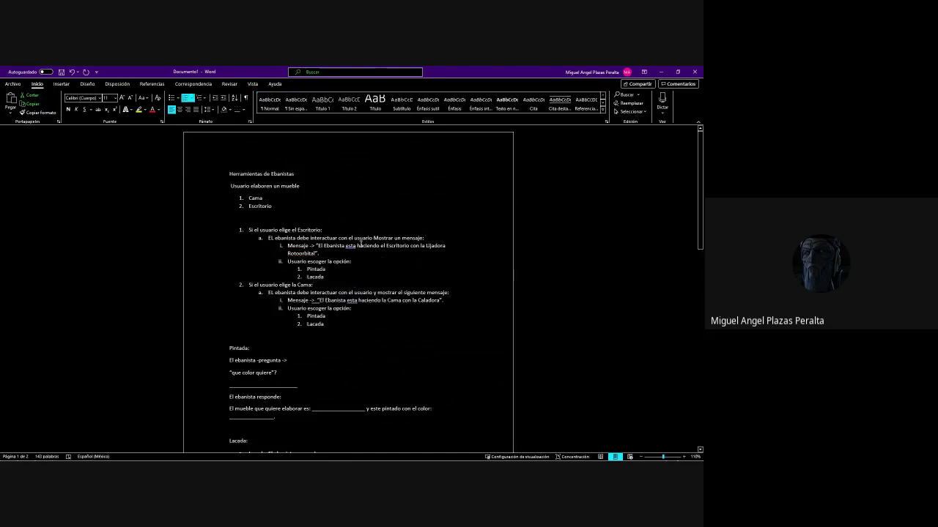
# Correct 'esta' to 'está' in the Escritorio and Cama messages, and fix the extra space after the Cama message's arrow
pyautogui.rightClick(348, 245)
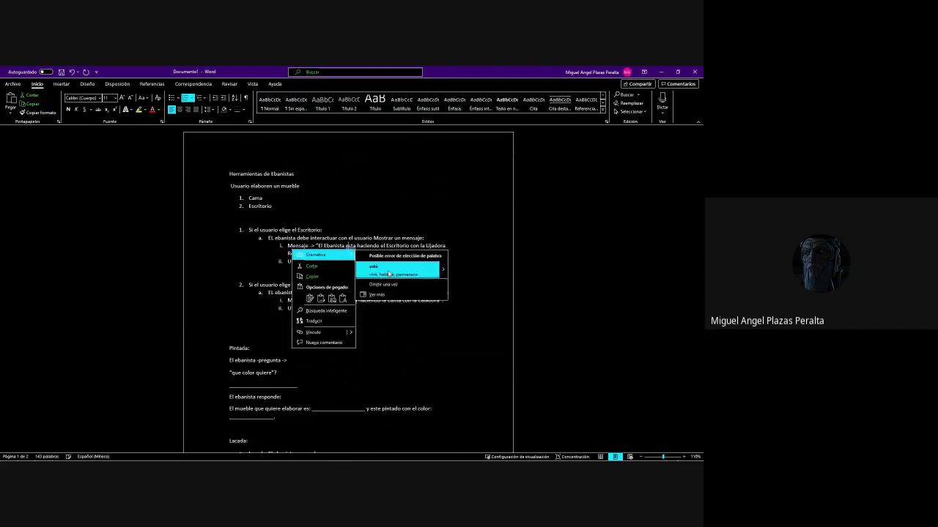
pyautogui.click(381, 266)
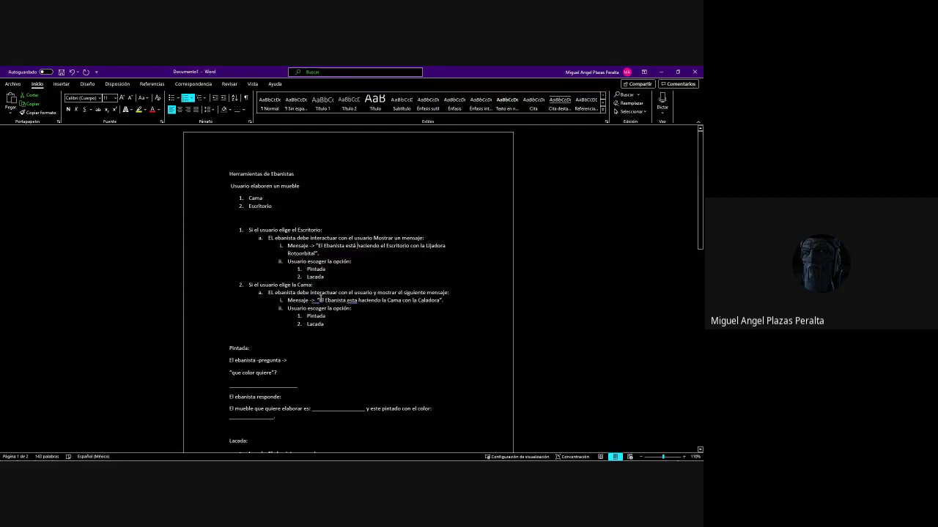
pyautogui.rightClick(321, 299)
pyautogui.click(354, 308)
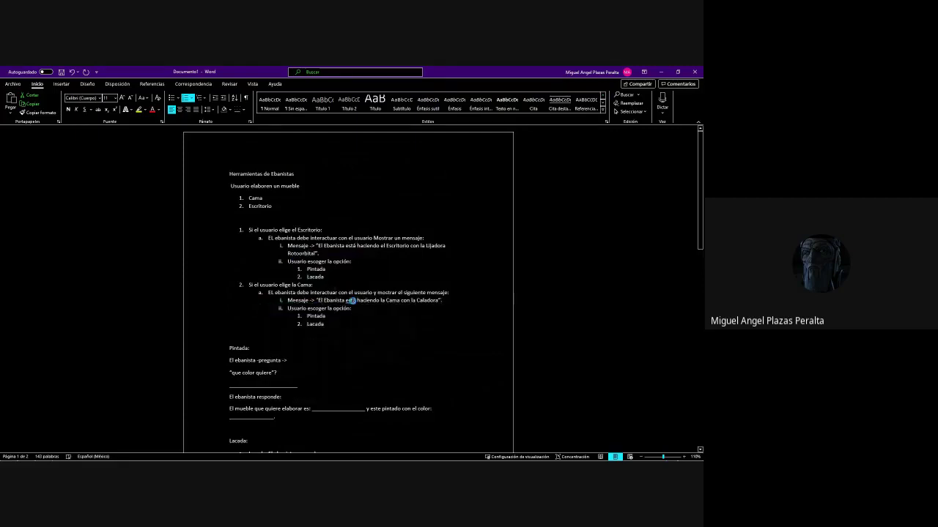
pyautogui.rightClick(352, 300)
pyautogui.press('Escape')
# Copy the exercise text from the title 'Herramientas de Ebanistas' through the Lacada response sentence
pyautogui.scroll(-1, 301, 330)
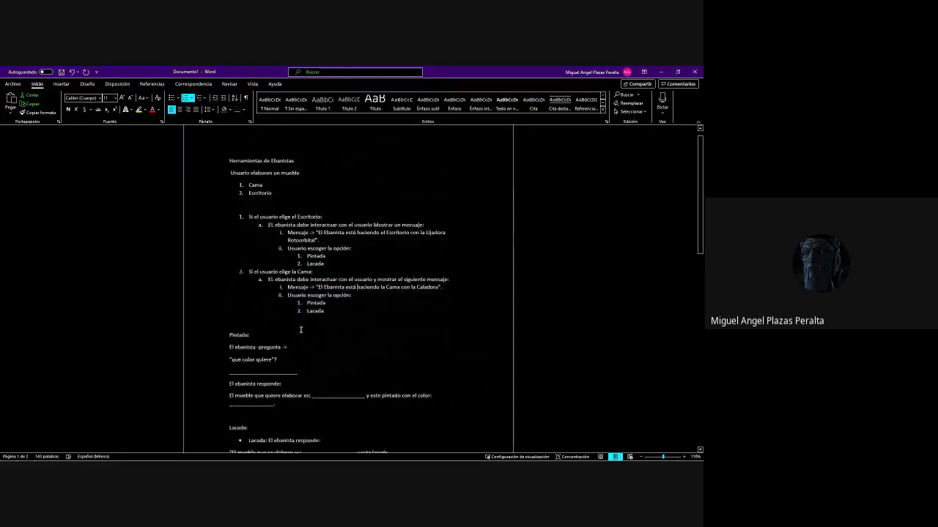
pyautogui.scroll(-5, 302, 333)
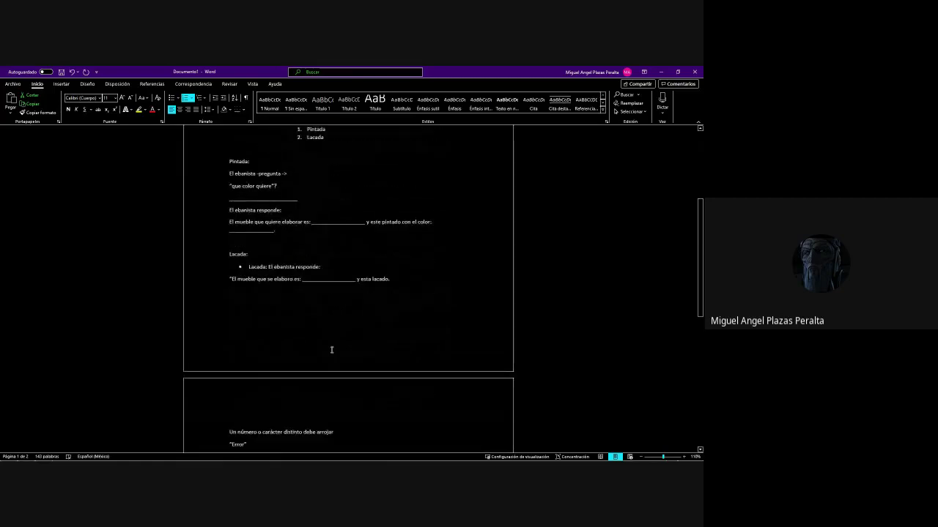
pyautogui.scroll(-3, 331, 349)
pyautogui.scroll(4, 331, 350)
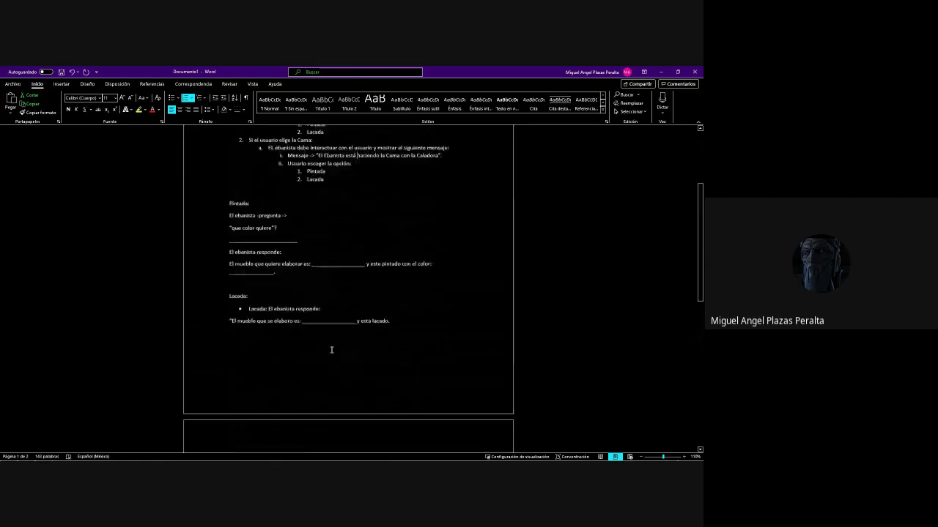
pyautogui.scroll(-4, 331, 350)
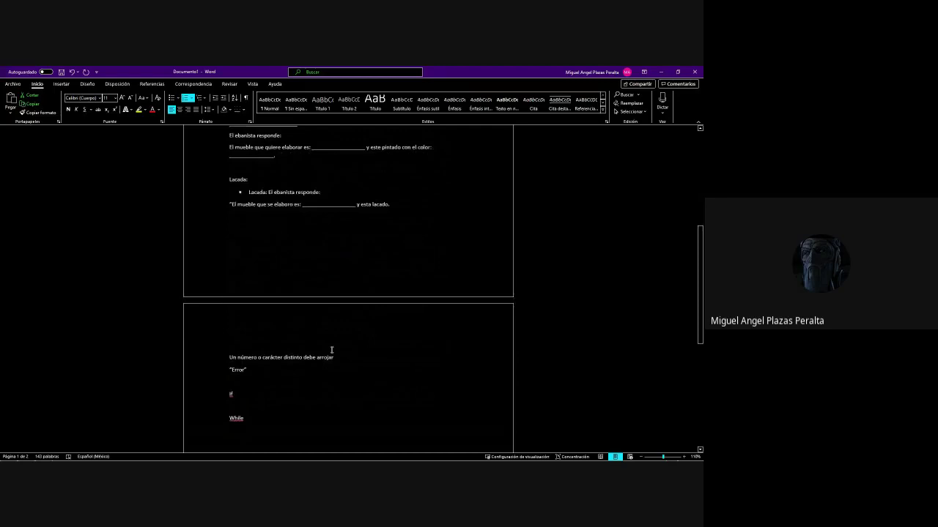
pyautogui.scroll(8, 331, 350)
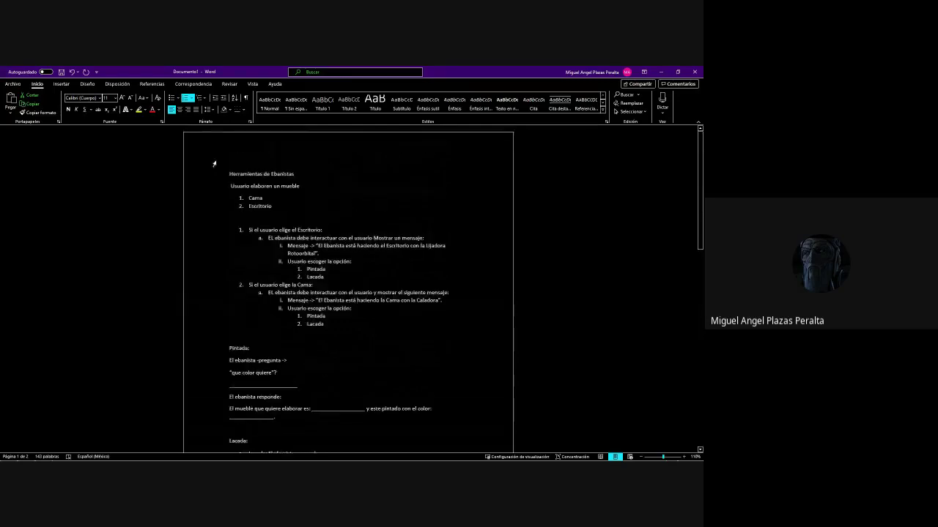
pyautogui.moveTo(226, 165); pyautogui.dragTo(406, 336)
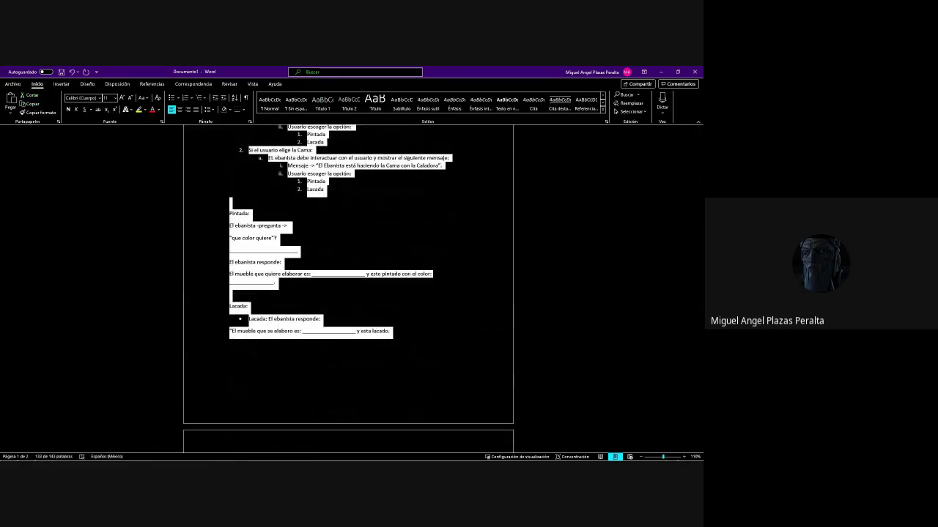
pyautogui.press('Right')
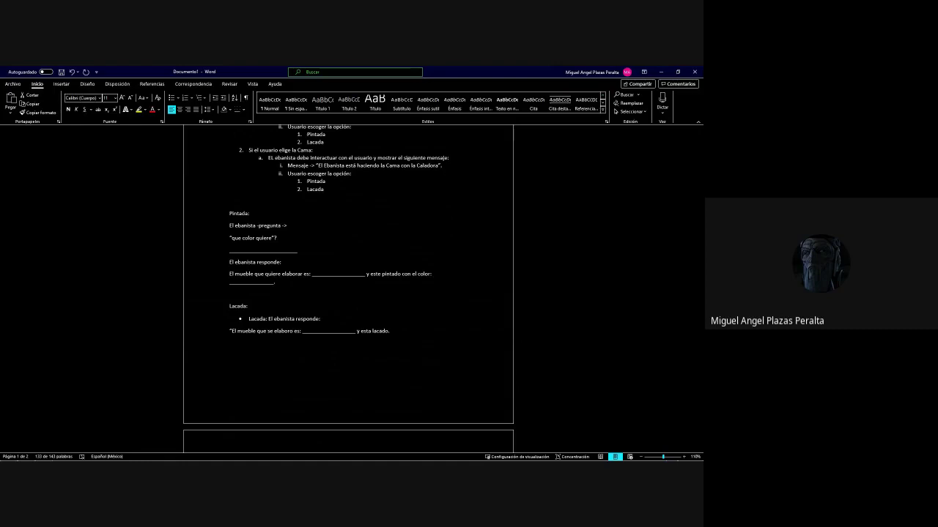
pyautogui.click(291, 350)
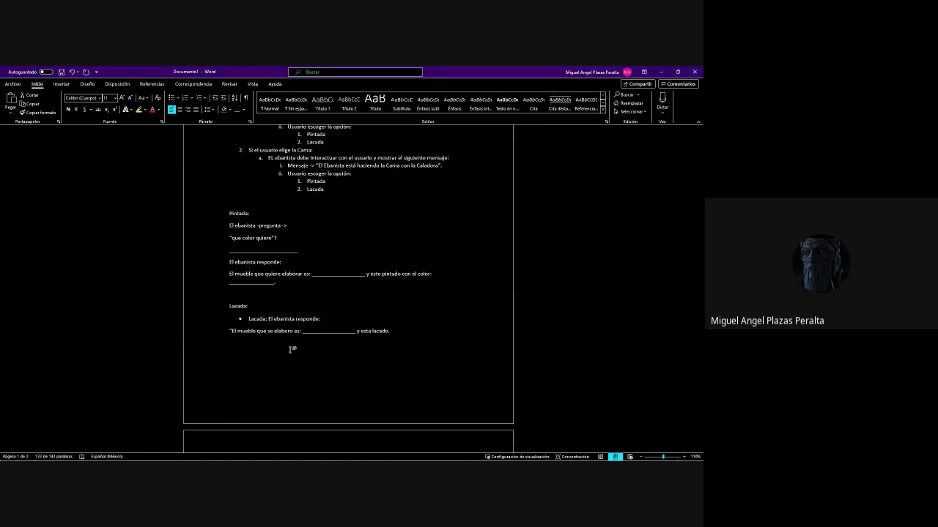
pyautogui.hotkey('ctrl', 'a')
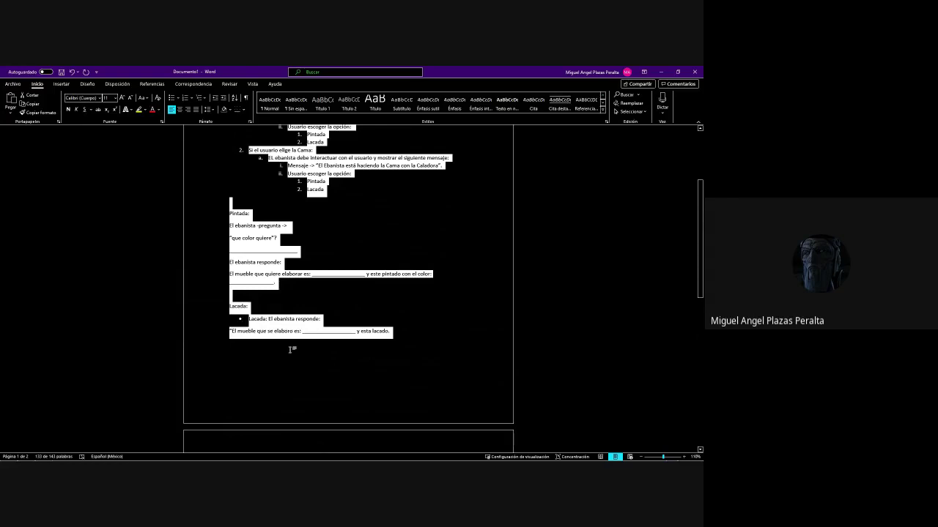
pyautogui.scroll(3, 290, 350)
pyautogui.click(365, 377)
pyautogui.scroll(-1, 364, 376)
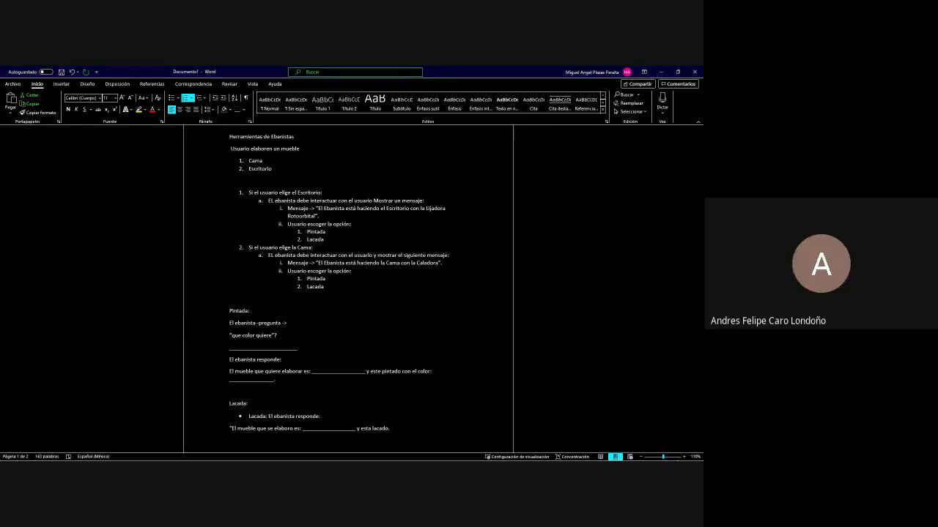
# Switch to the Google Meet window, check the exercise text posted in the chat, and return to the Word document
pyautogui.doubleClick(499, 89)
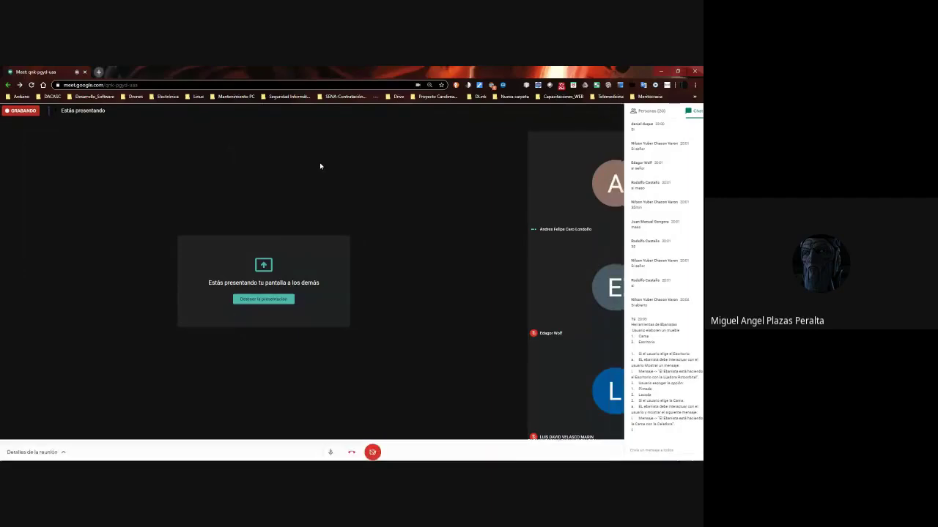
pyautogui.click(680, 110)
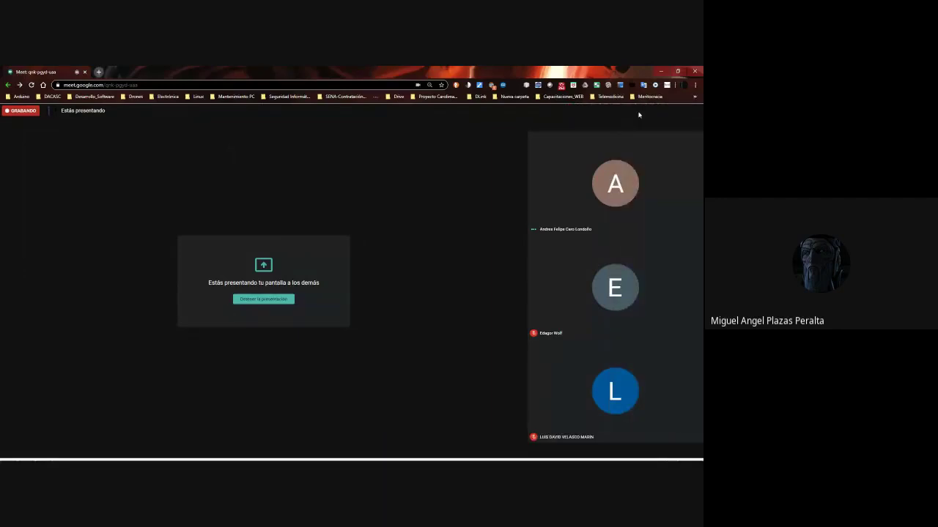
pyautogui.click(638, 115)
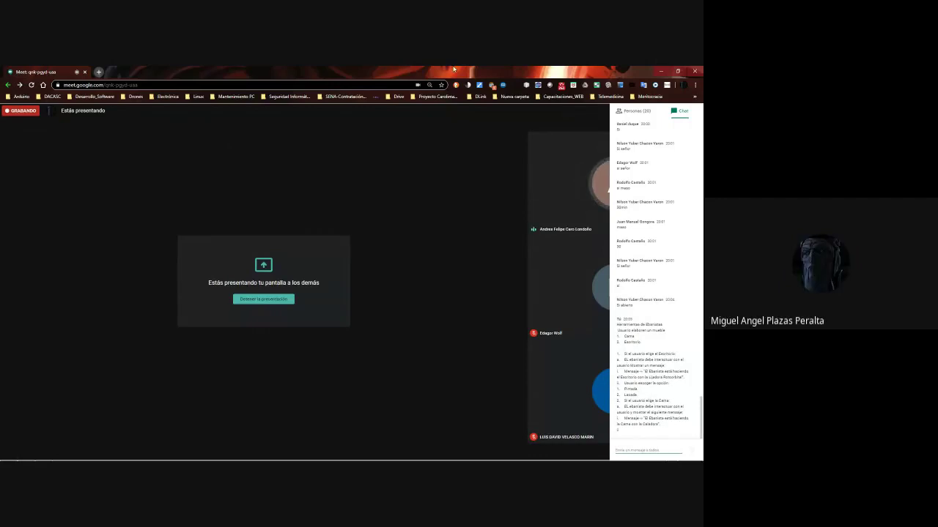
pyautogui.hotkey('alt', 'Tab')
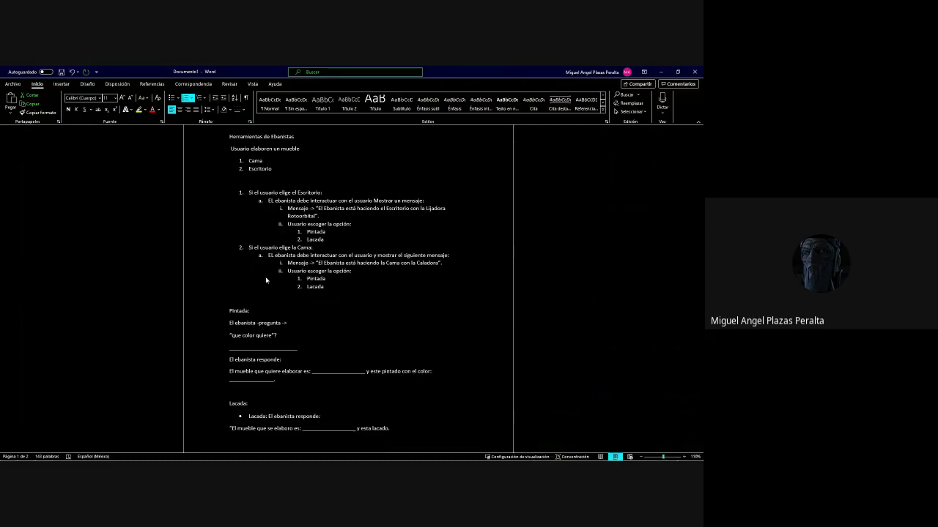
# Start saving the exercise document as a new Word file named Guía_1
pyautogui.scroll(-1, 265, 280)
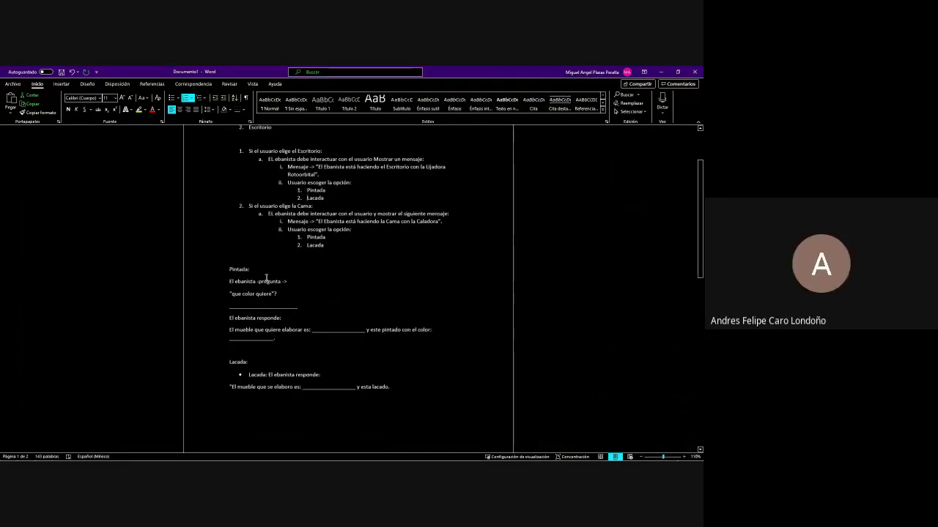
pyautogui.scroll(1, 265, 280)
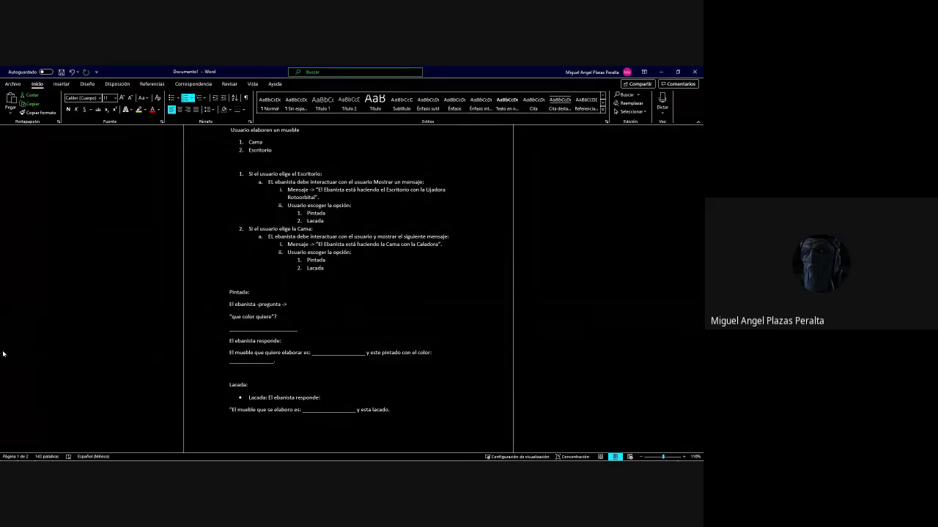
pyautogui.click(19, 91)
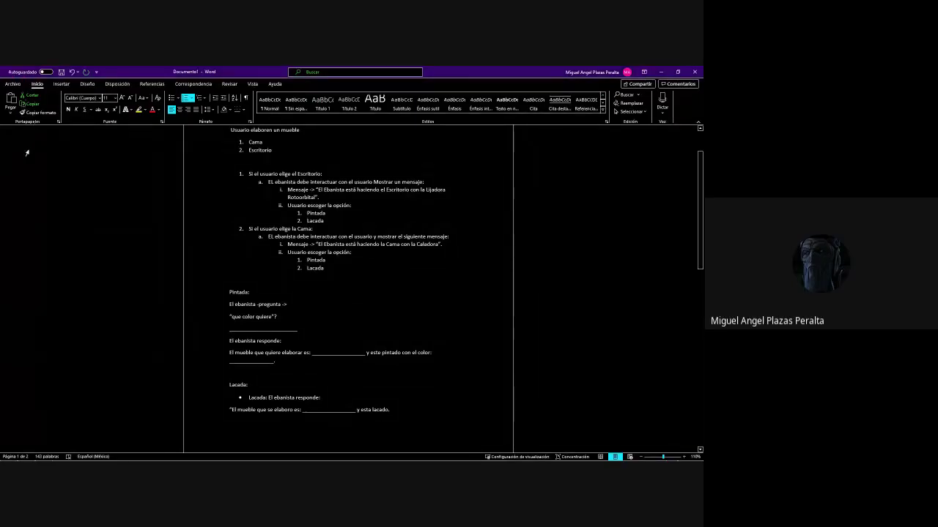
pyautogui.click(17, 85)
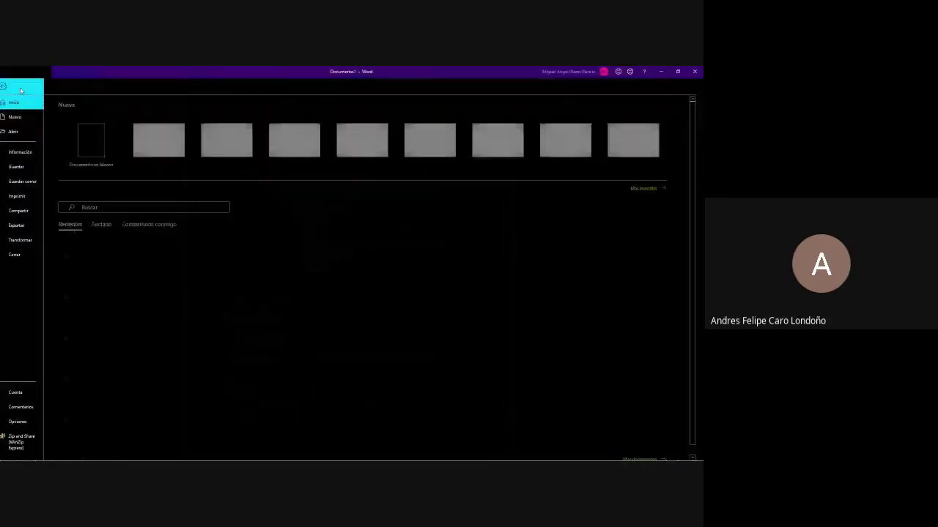
pyautogui.click(41, 181)
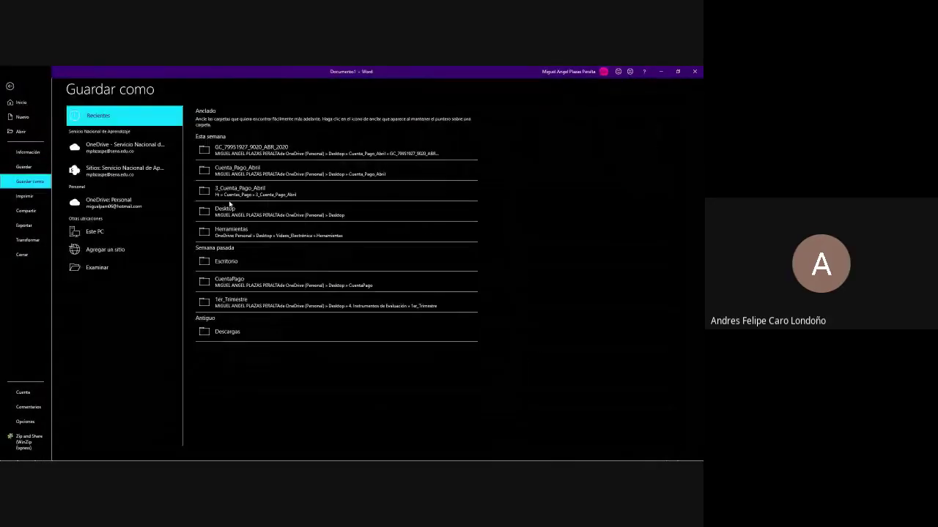
pyautogui.click(110, 268)
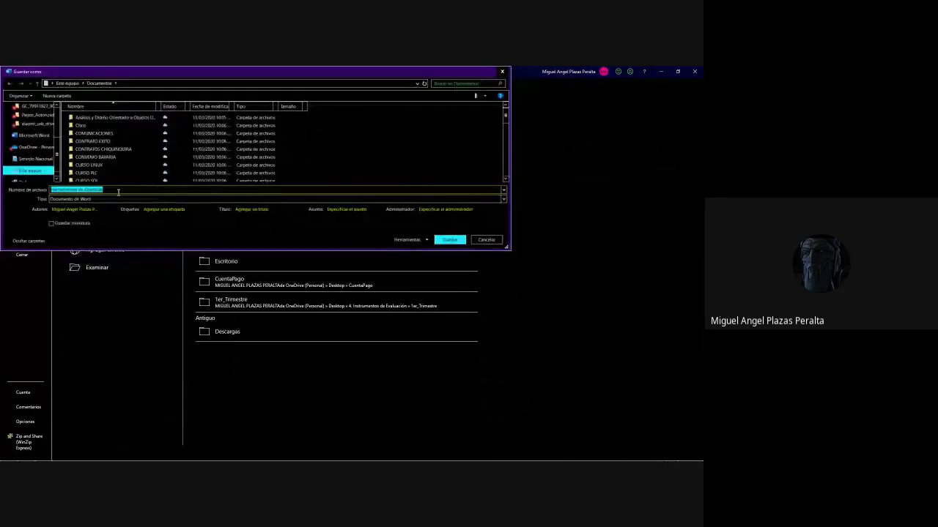
pyautogui.write('Guía')
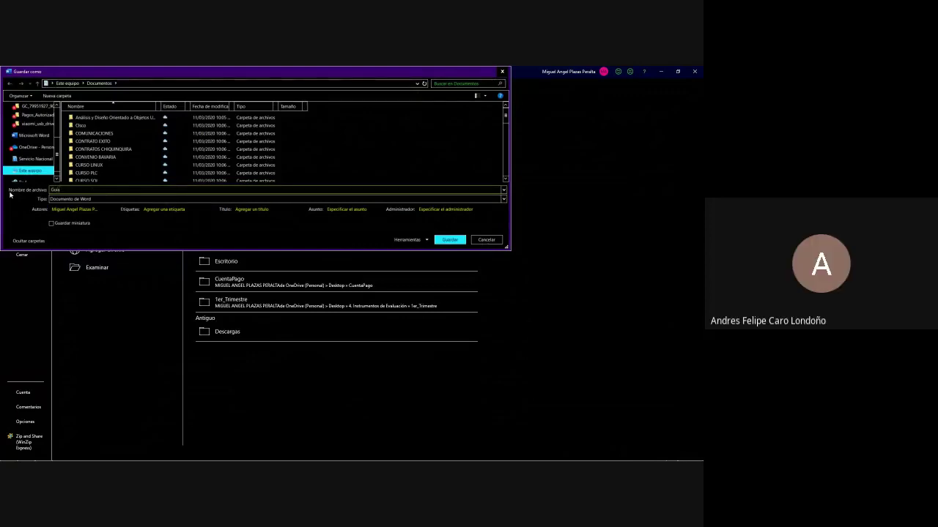
pyautogui.write('_1')
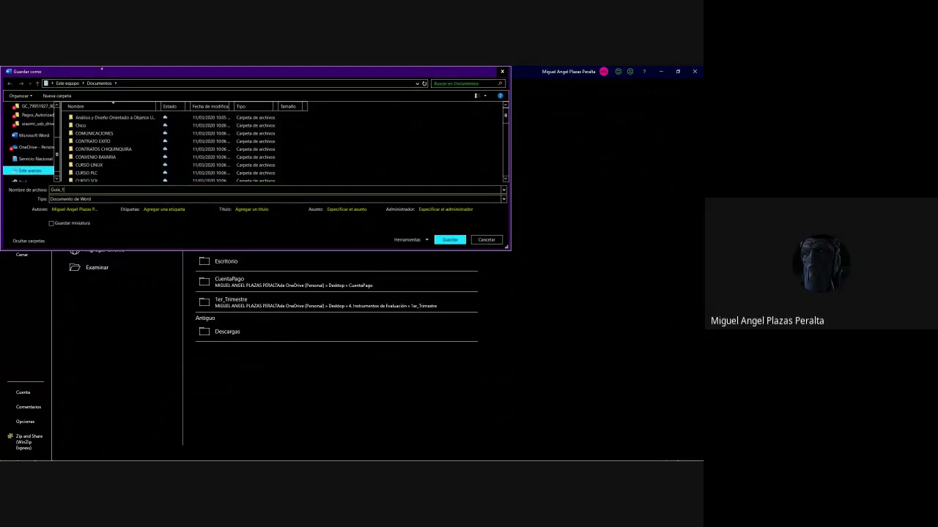
# Choose the Escritorio folder as the location and save the document there
pyautogui.click(68, 83)
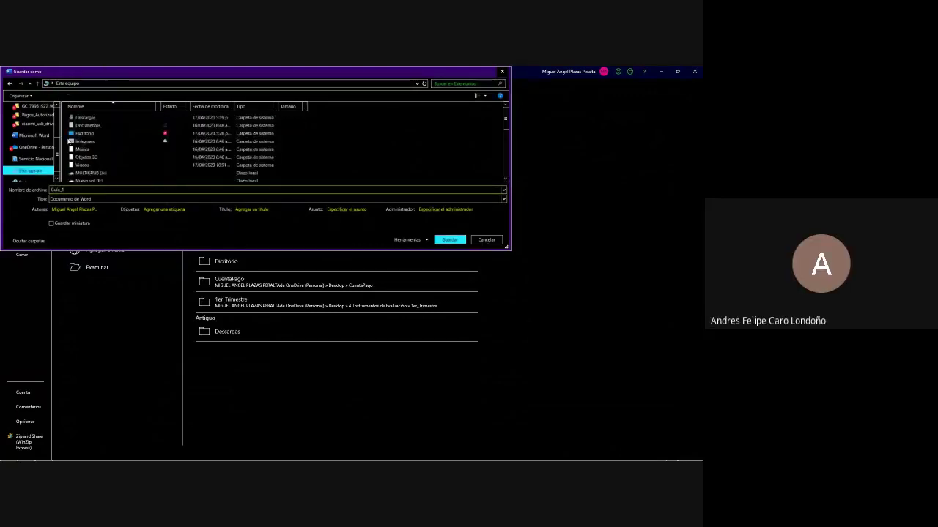
pyautogui.scroll(3, 51, 110)
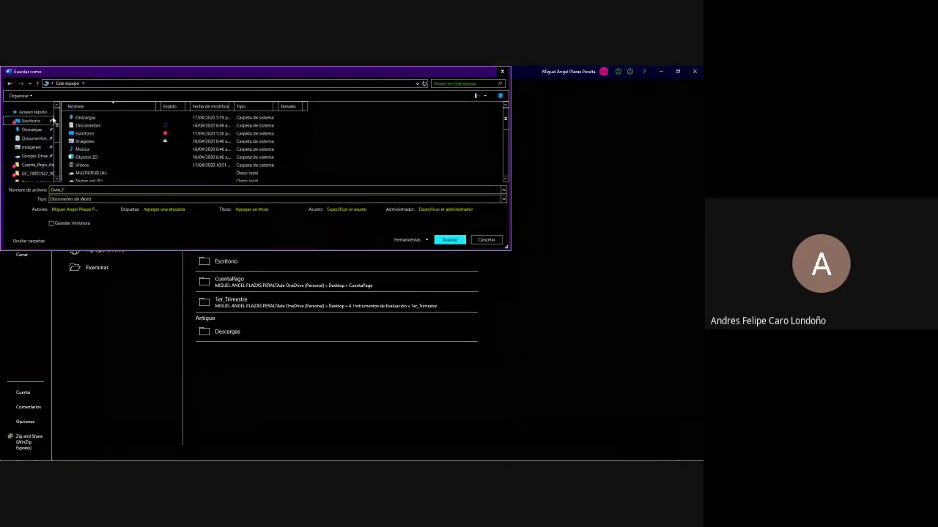
pyautogui.click(37, 122)
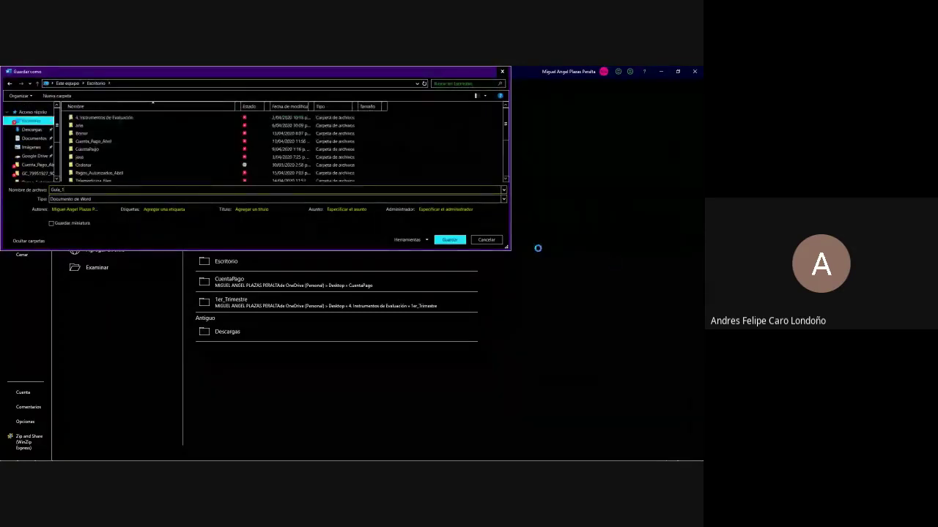
pyautogui.click(450, 239)
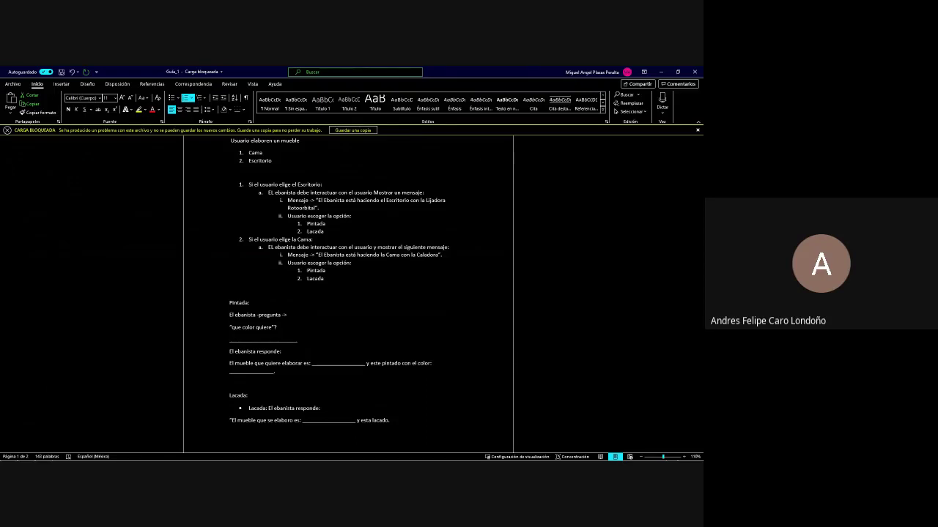
pyautogui.press('Return')
pyautogui.click(423, 193)
# Switch to the Google Drive window and go from the apprentice's Fase_III folder up to Mi unidad
pyautogui.hotkey('alt', 'Tab')
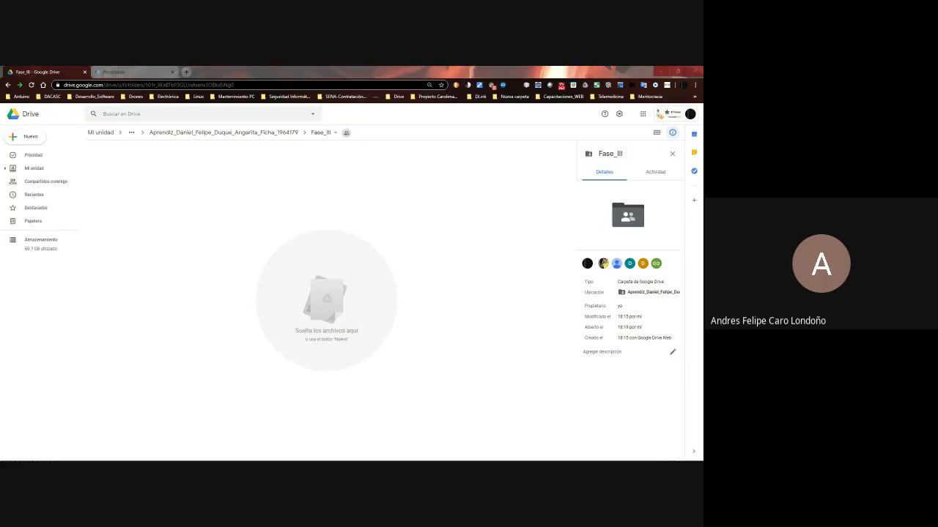
pyautogui.hotkey('alt', 'Tab')
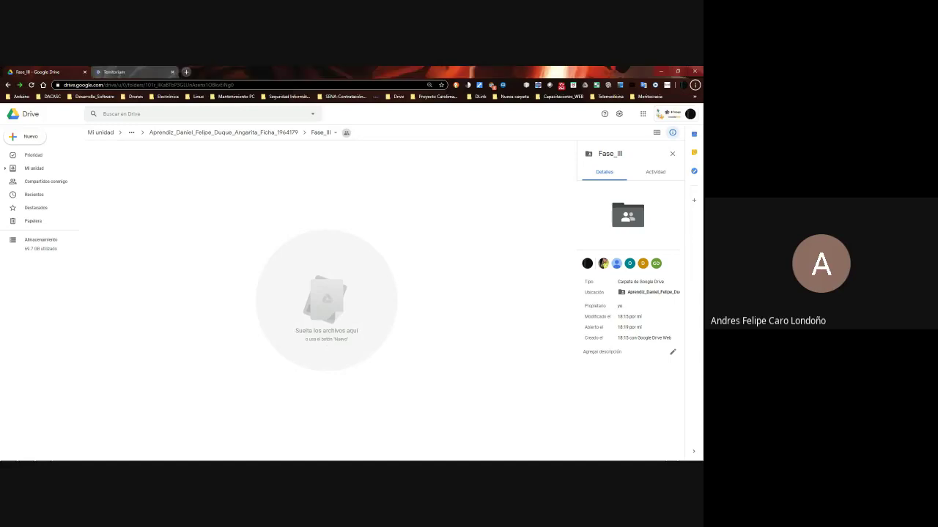
pyautogui.hotkey('alt', 'Tab')
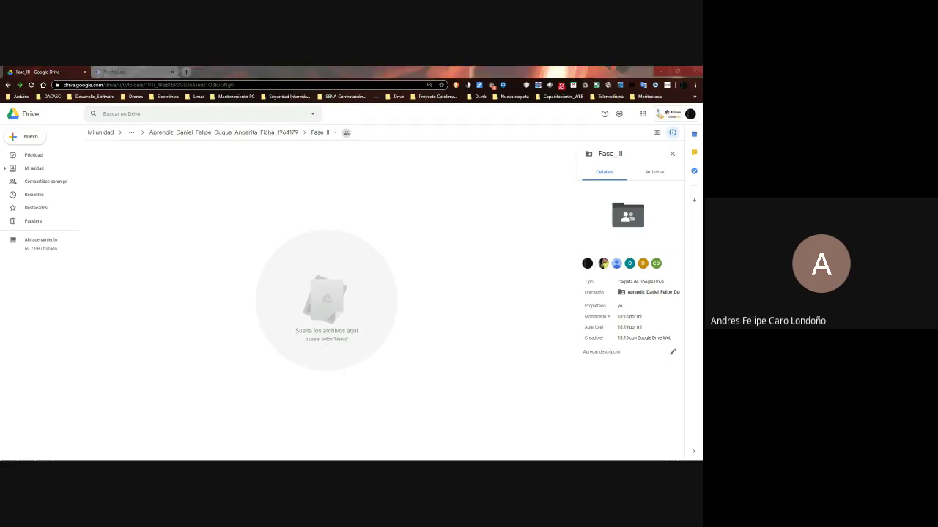
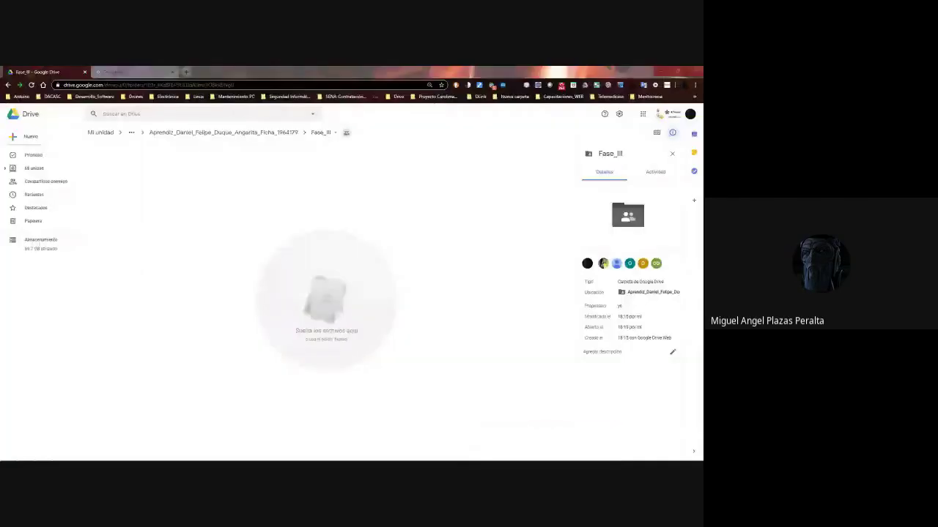
pyautogui.click(280, 132)
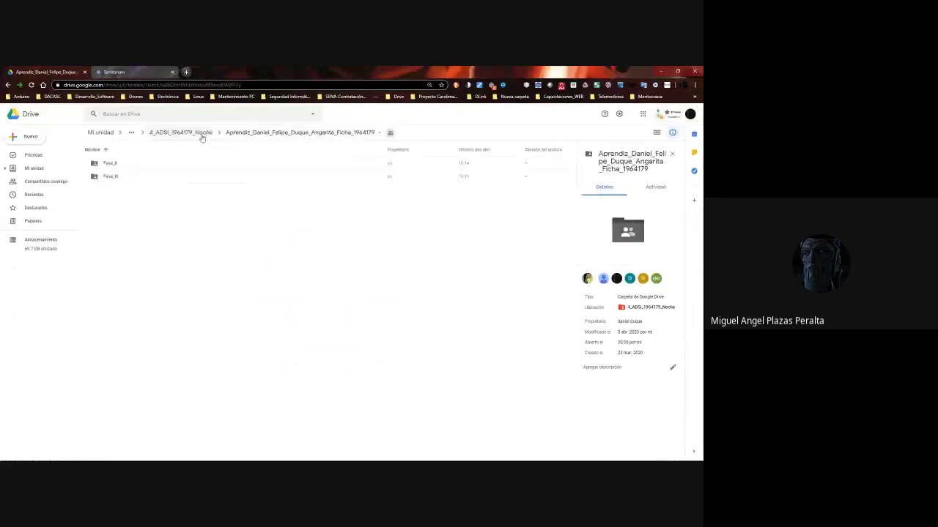
pyautogui.click(199, 137)
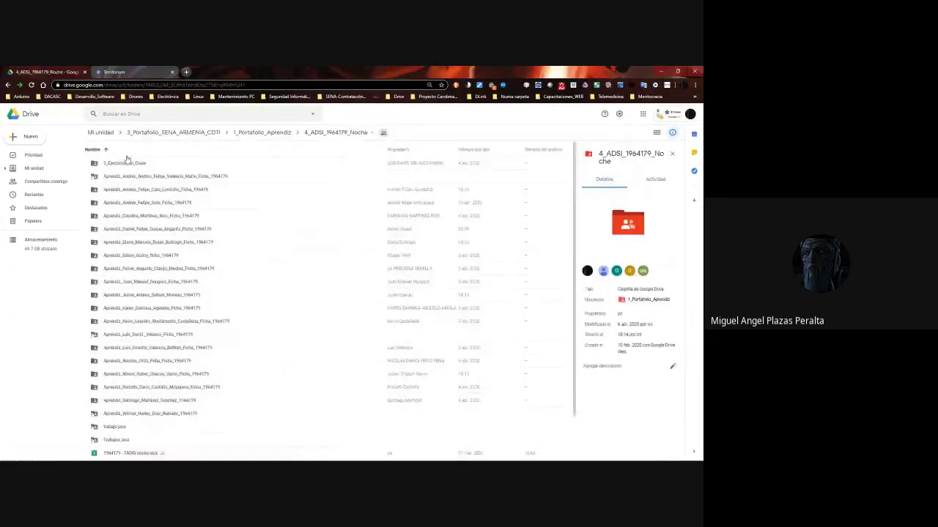
pyautogui.click(140, 132)
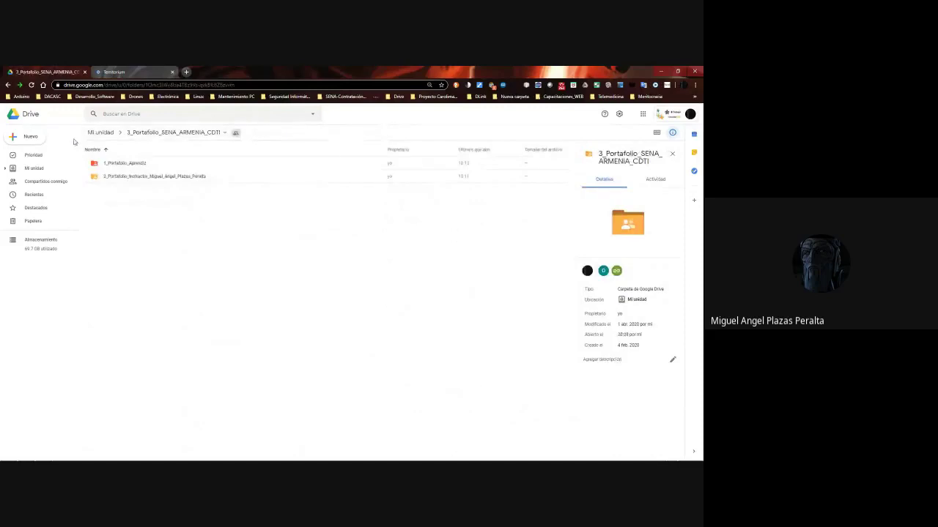
pyautogui.click(97, 135)
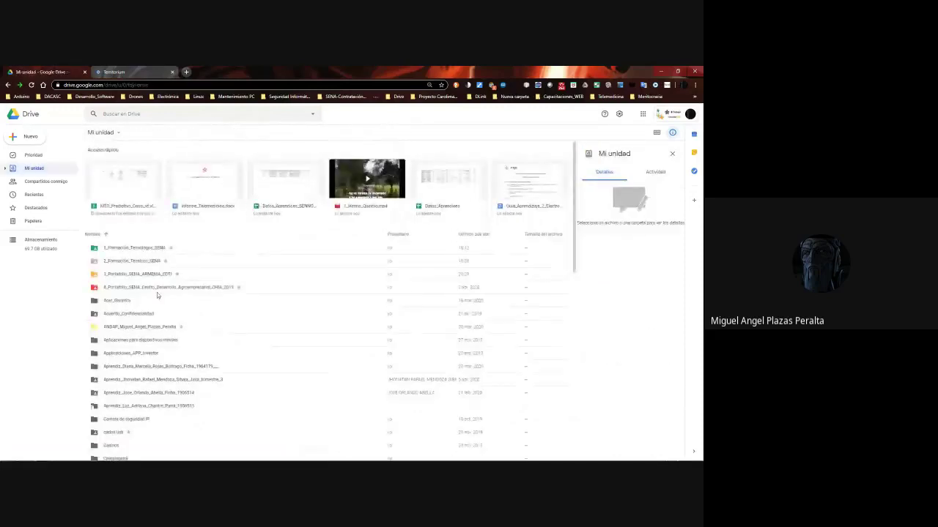
# Go through 3_Portafolio_SENA_ARMENIA_CDTI, the instructor's portfolio, 1_ADSI and 7. Material de Apoyo to the JAVA documentation folder shared with apprentices
pyautogui.doubleClick(132, 276)
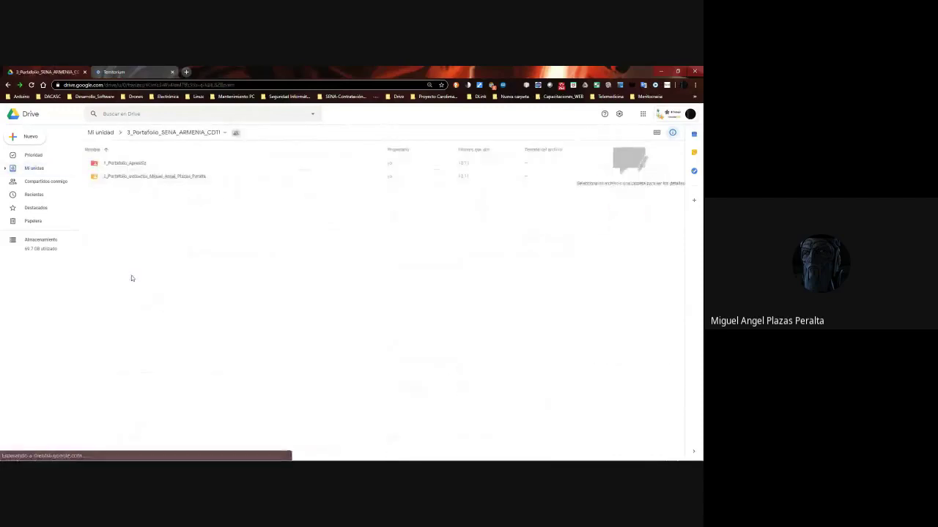
pyautogui.doubleClick(157, 179)
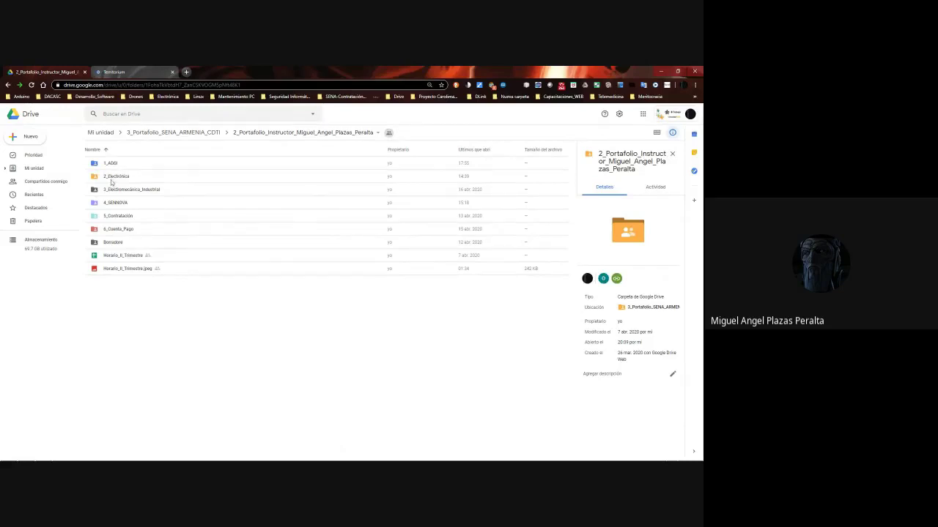
pyautogui.doubleClick(111, 164)
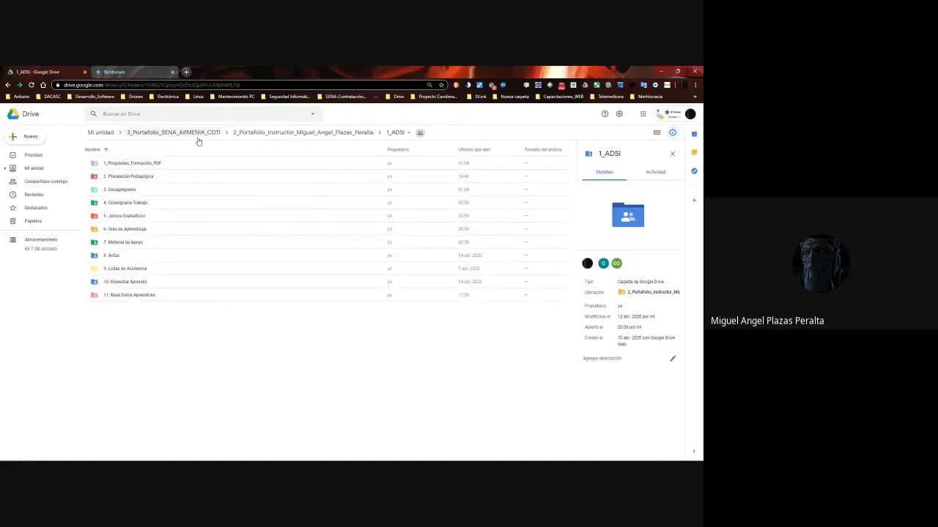
pyautogui.doubleClick(126, 242)
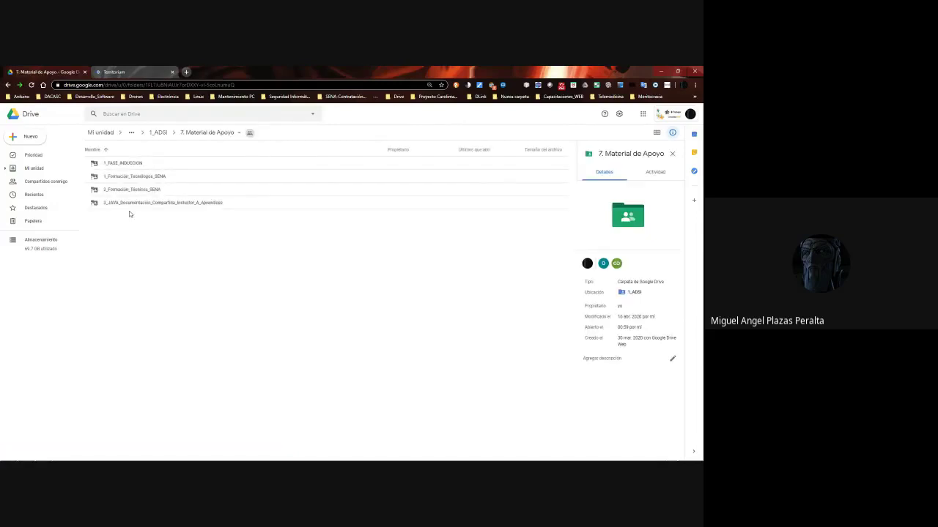
pyautogui.doubleClick(130, 206)
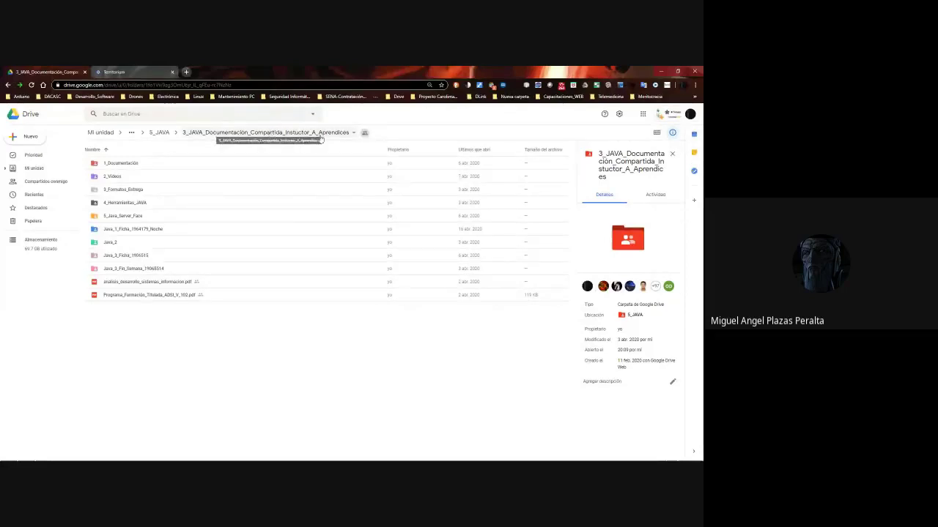
# Upload Guía_1.docx to the Java_2 folder and select the uploaded file to show its details
pyautogui.doubleClick(107, 241)
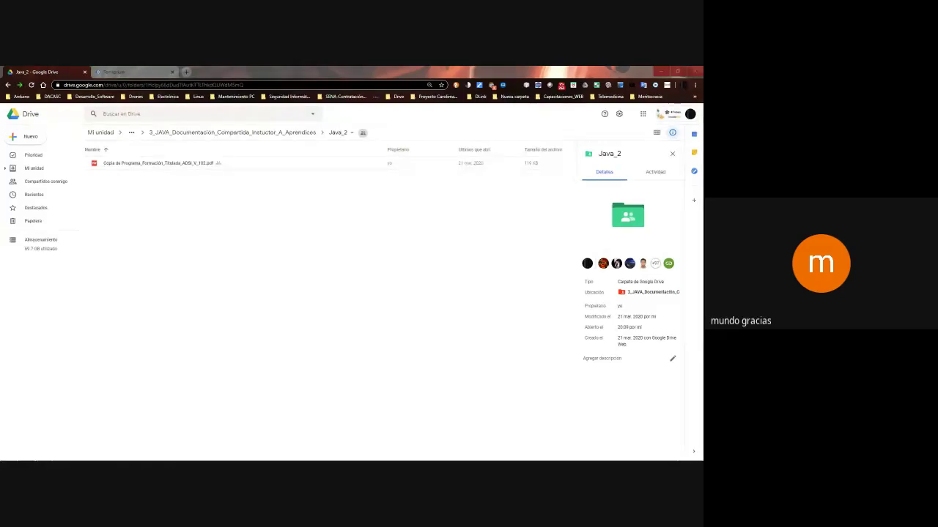
pyautogui.moveTo(261, 326); pyautogui.dragTo(266, 231)
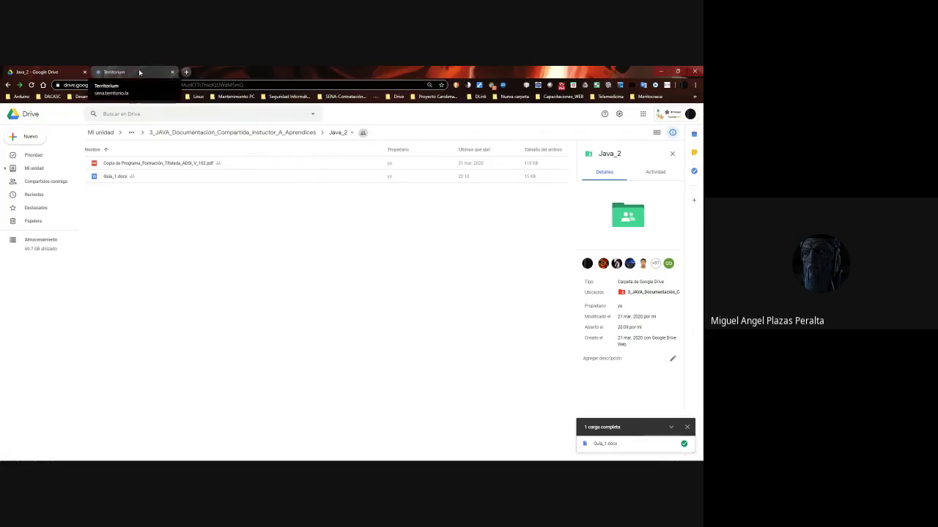
pyautogui.click(121, 176)
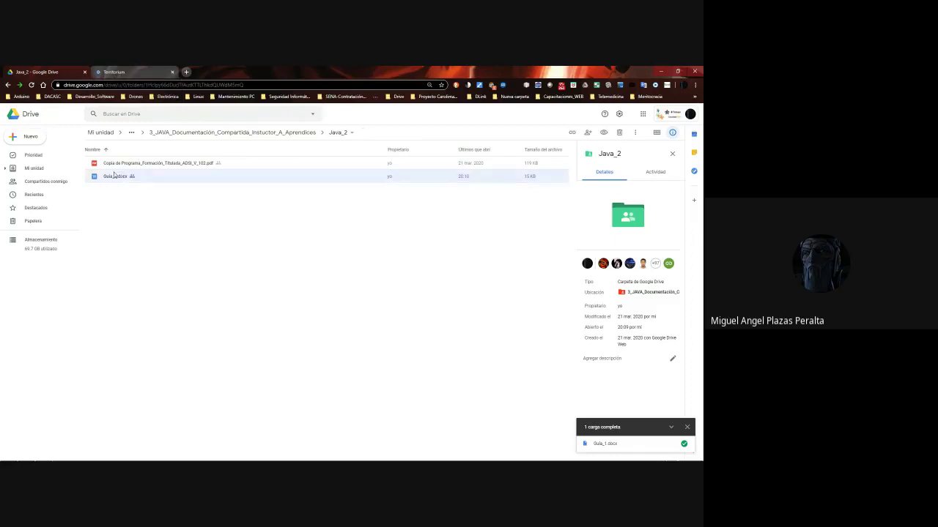
pyautogui.click(193, 198)
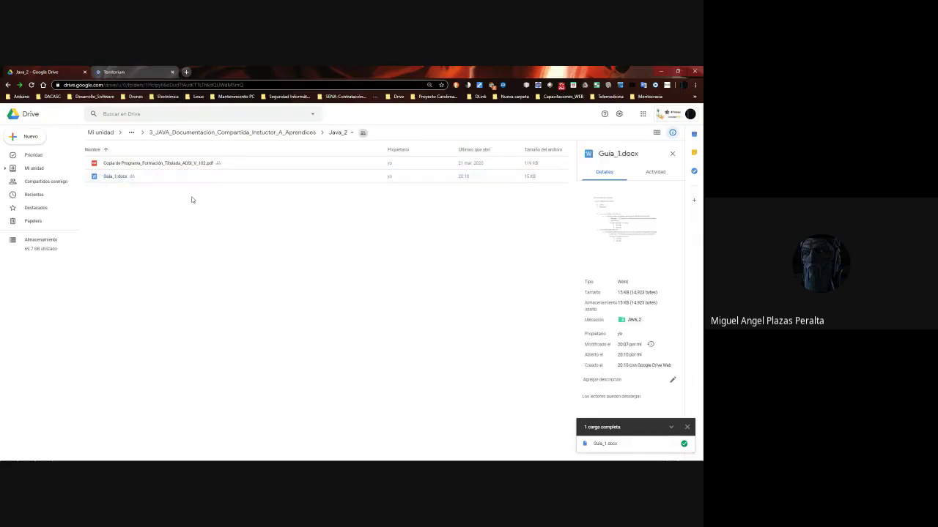
# Check the sharing settings of Guía_1.docx, close them and deselect the file
pyautogui.rightClick(126, 178)
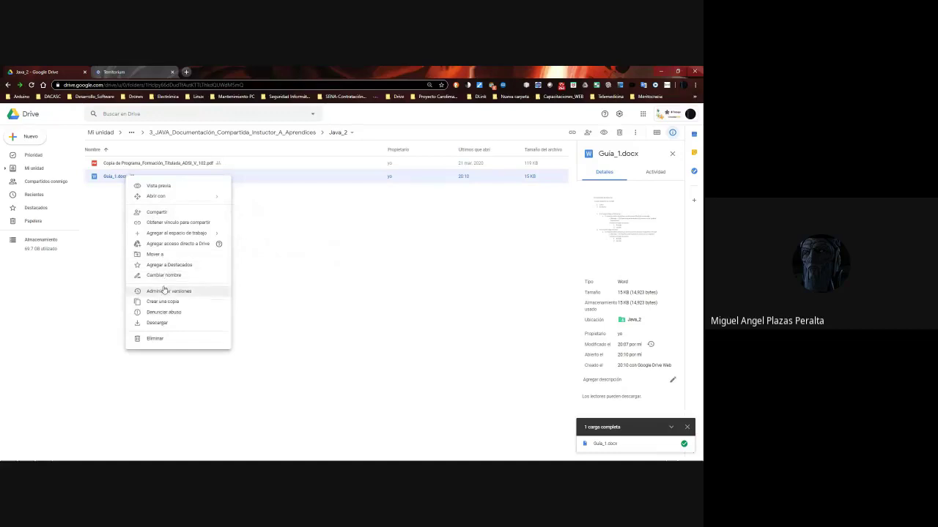
pyautogui.click(158, 211)
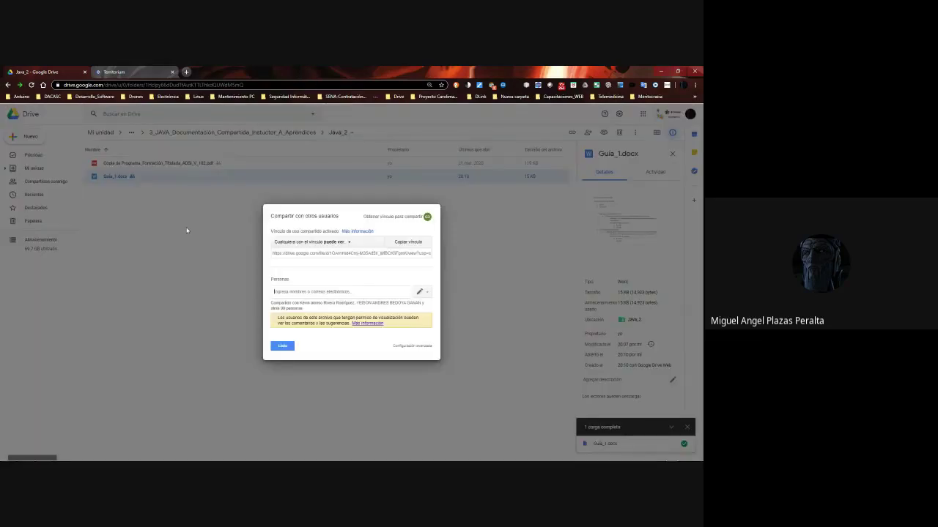
pyautogui.click(289, 348)
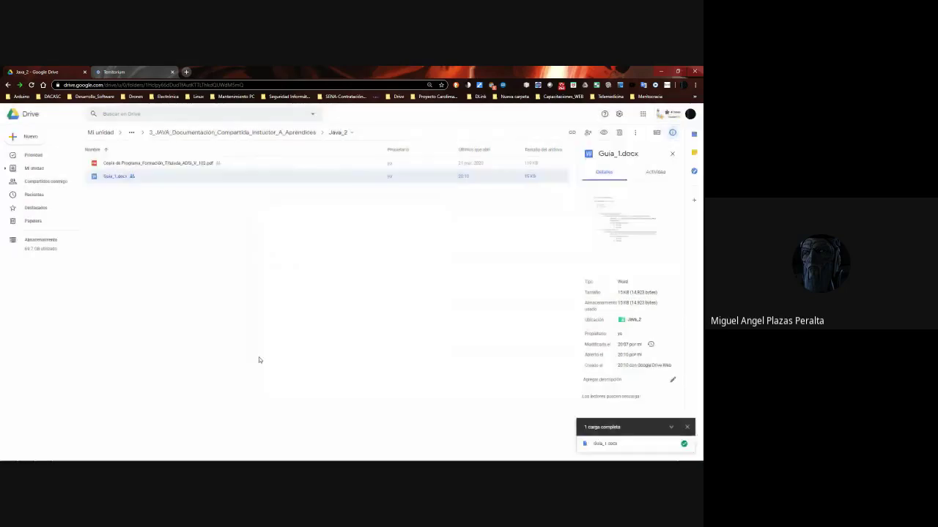
pyautogui.click(259, 357)
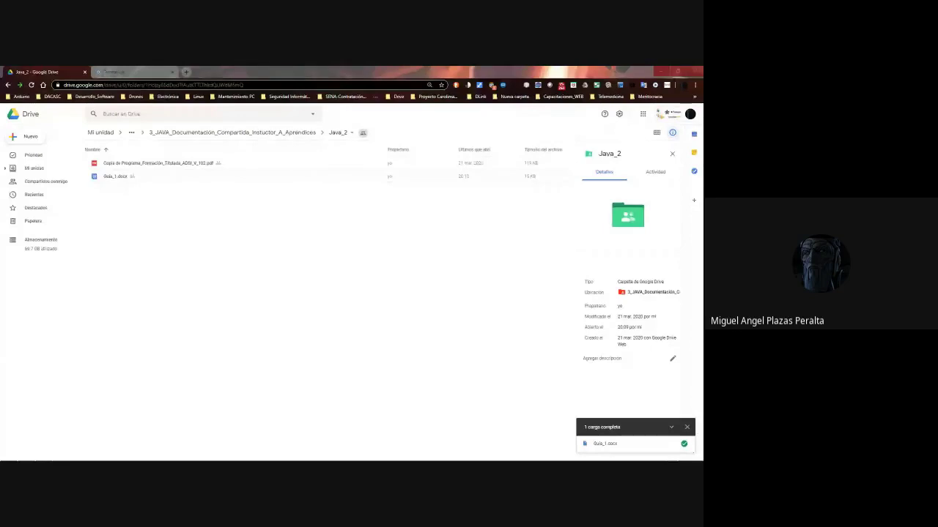
# Look through 1_Documentación in the shared JAVA folder, including its 1_Bibliografía_Principal and 2_Bibliografía_Webgrafía_Apoyo subfolders, and return to the shared folder
pyautogui.click(285, 133)
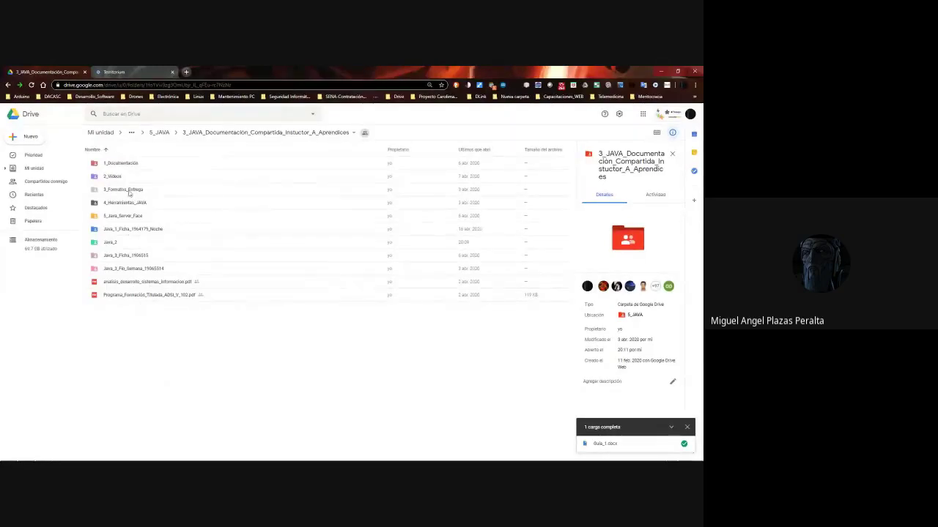
pyautogui.doubleClick(123, 164)
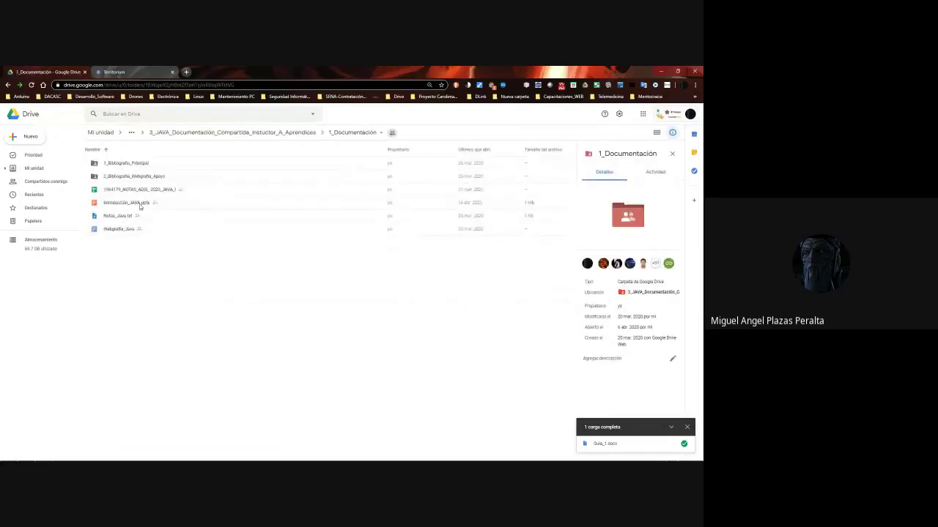
pyautogui.doubleClick(113, 163)
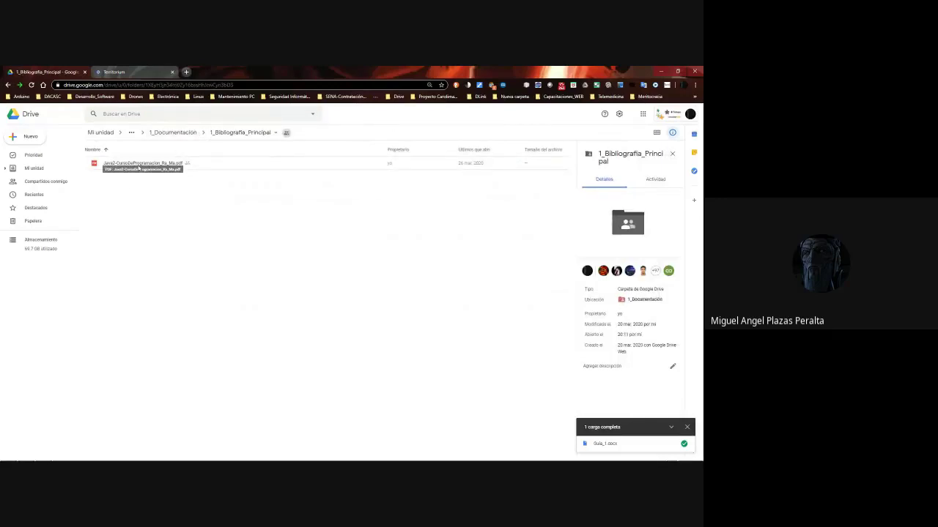
pyautogui.click(176, 133)
pyautogui.doubleClick(126, 176)
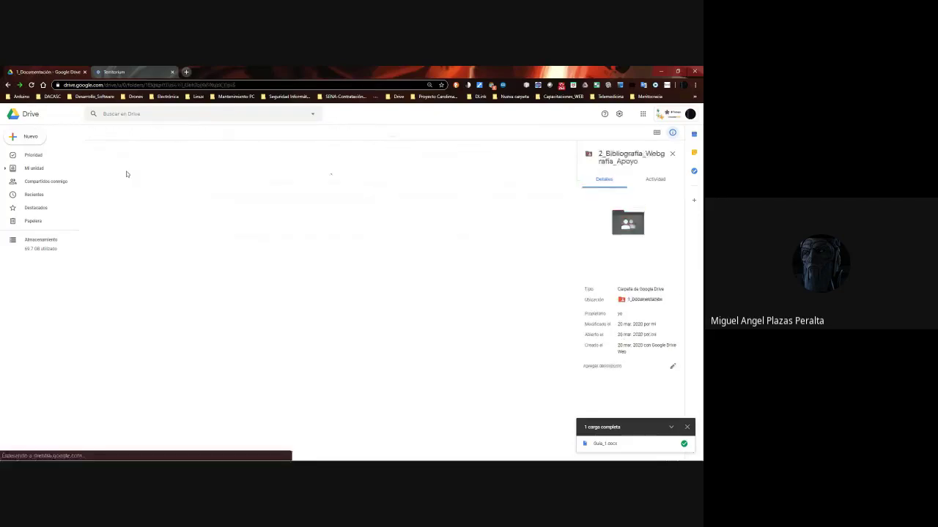
pyautogui.click(192, 133)
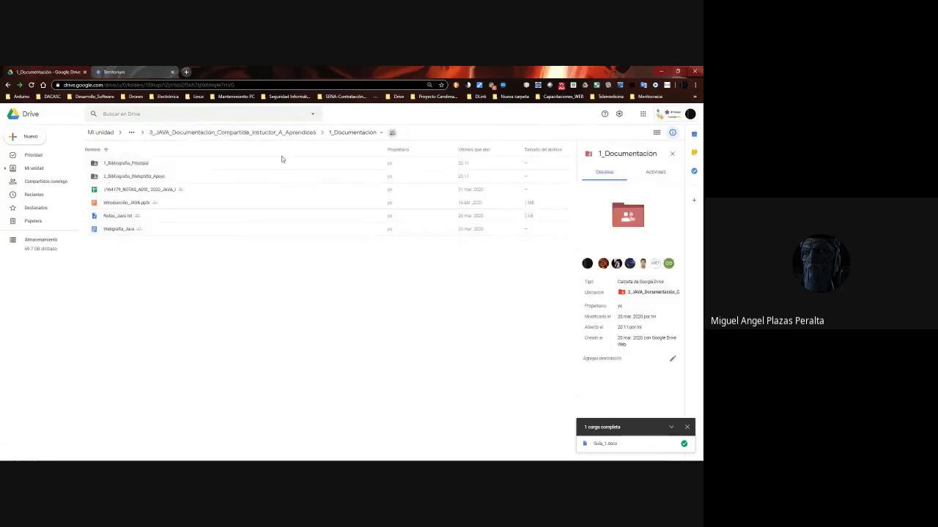
pyautogui.click(241, 132)
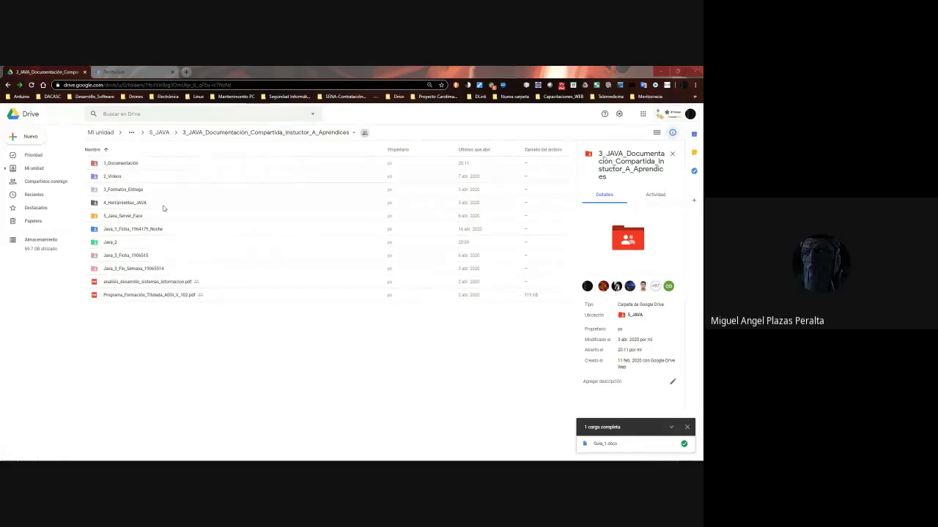
# Go up to 5_JAVA and get the shareable link of the 3_JAVA_Documentación_Compartida_Instuctor_A_Aprendices folder
pyautogui.click(160, 132)
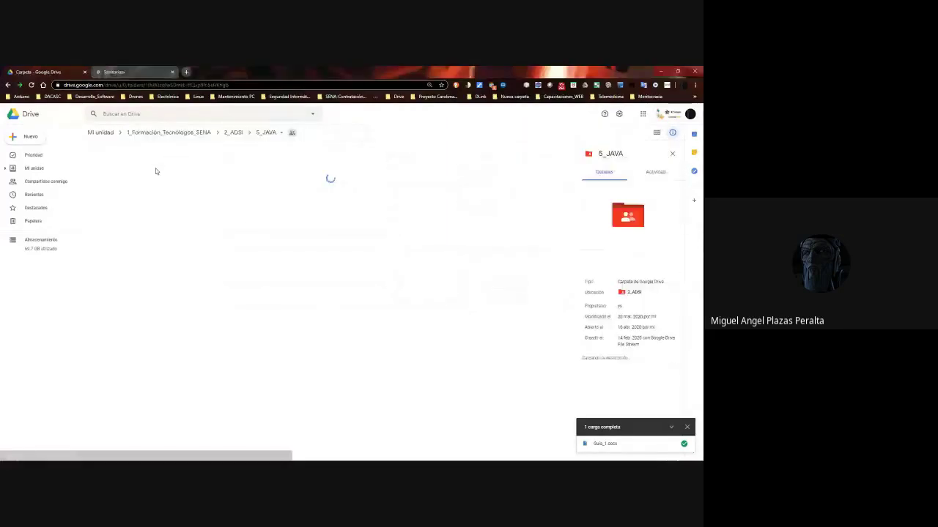
pyautogui.rightClick(144, 177)
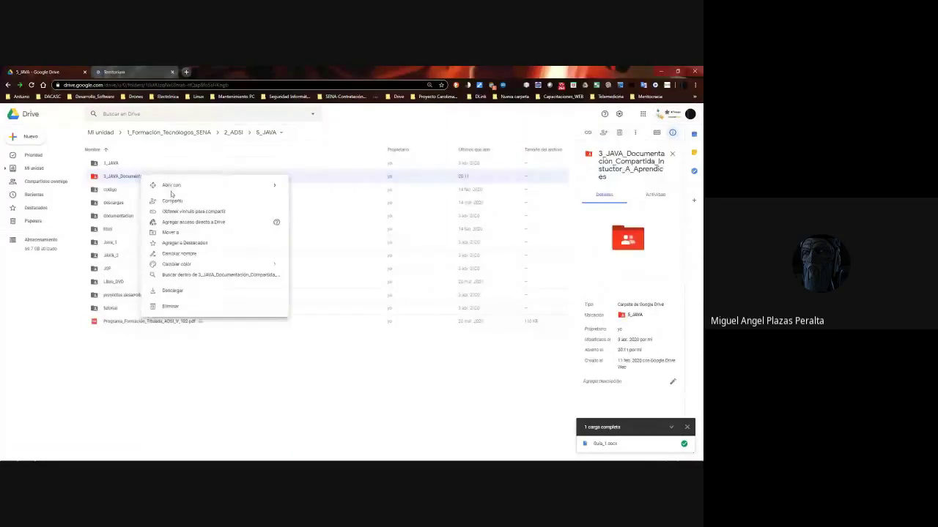
pyautogui.click(177, 213)
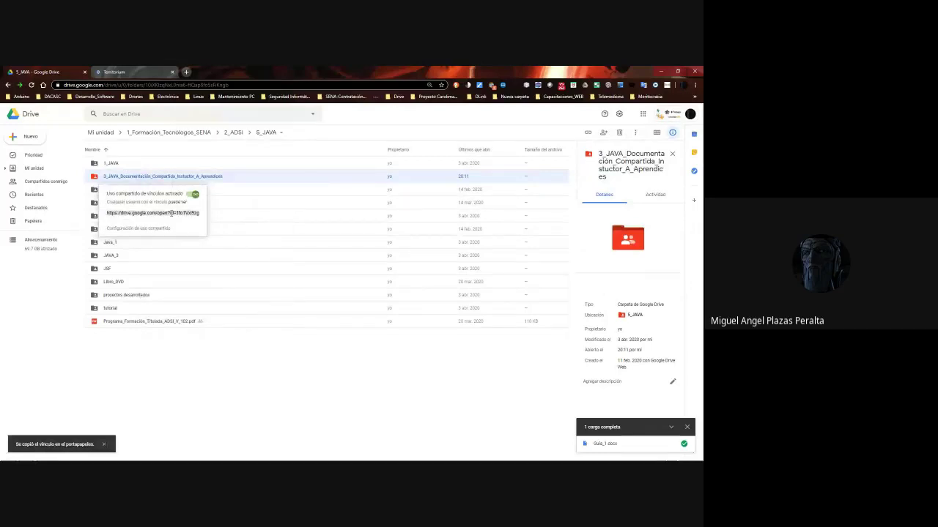
pyautogui.click(257, 377)
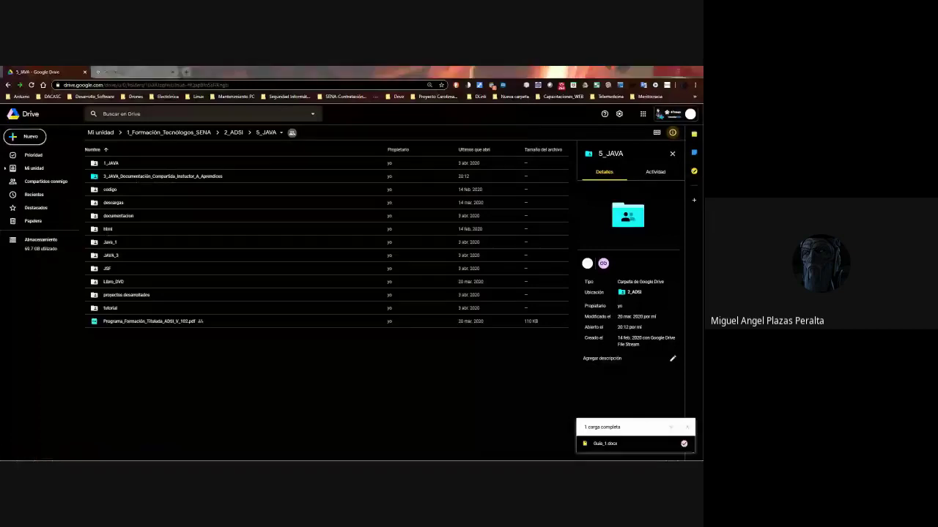
pyautogui.click(127, 66)
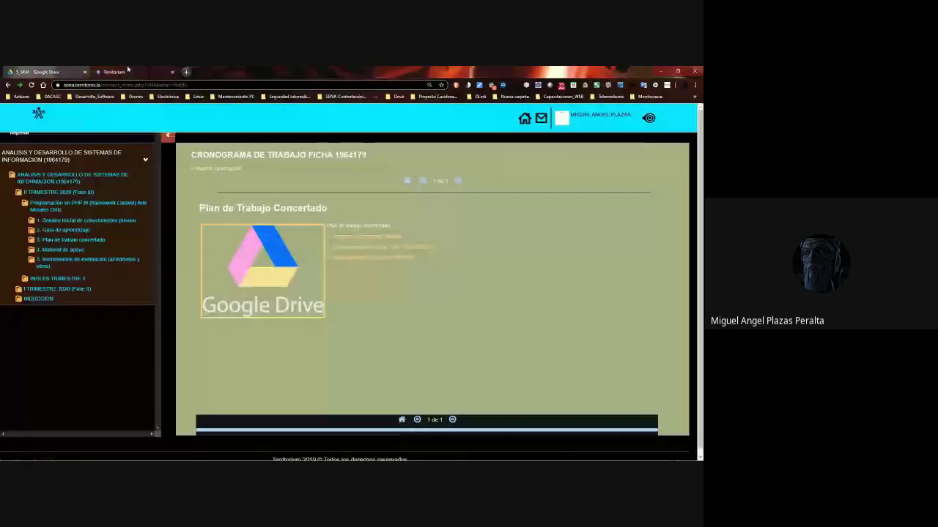
pyautogui.click(70, 72)
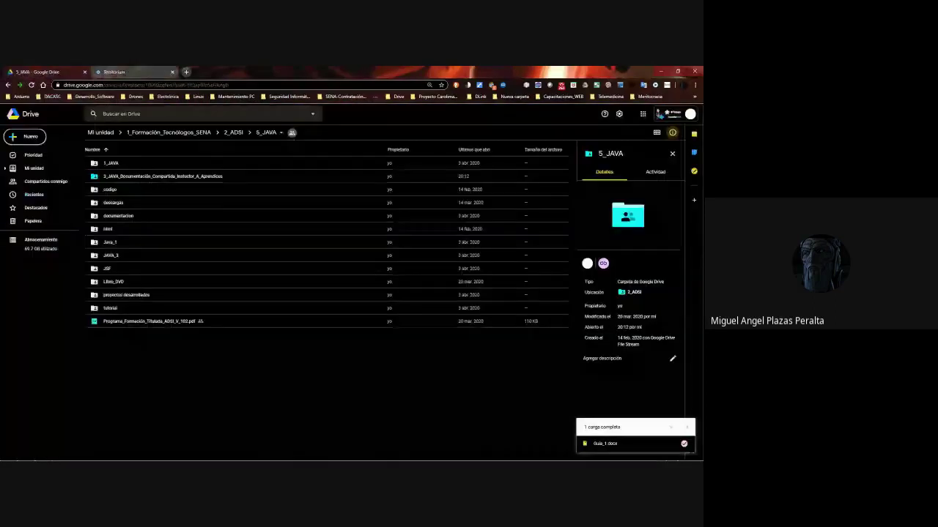
# Reopen the shared JAVA documentation folder, go into Java_2 and open Guía_1.docx with Google Docs
pyautogui.click(132, 179)
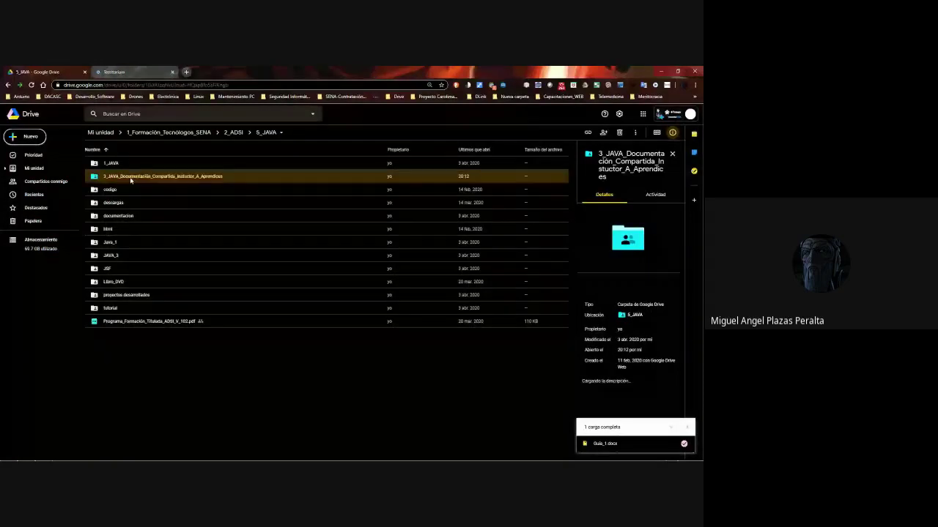
pyautogui.doubleClick(131, 178)
pyautogui.click(117, 229)
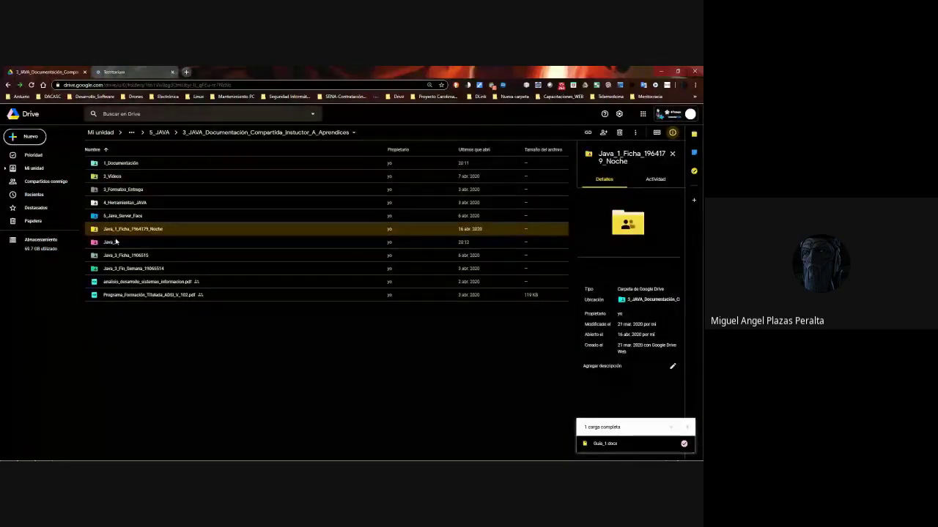
pyautogui.doubleClick(116, 242)
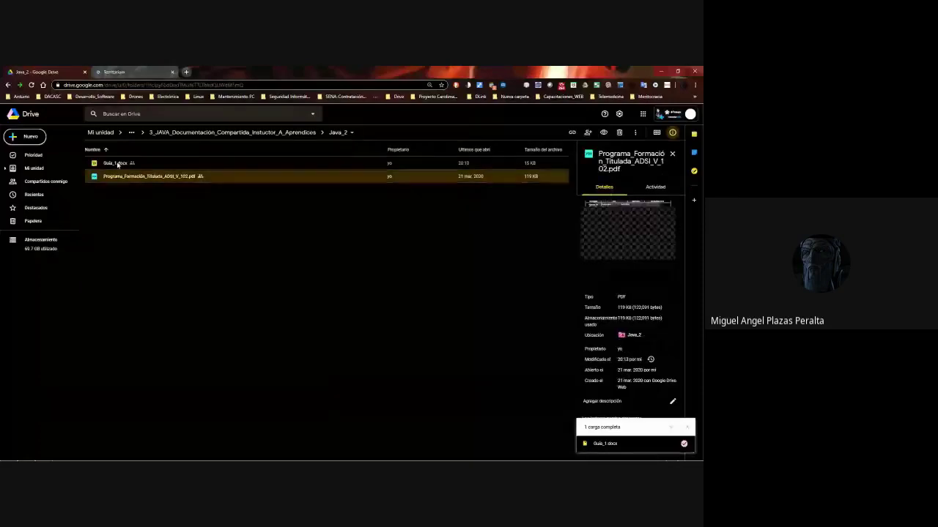
pyautogui.rightClick(118, 164)
pyautogui.click(249, 182)
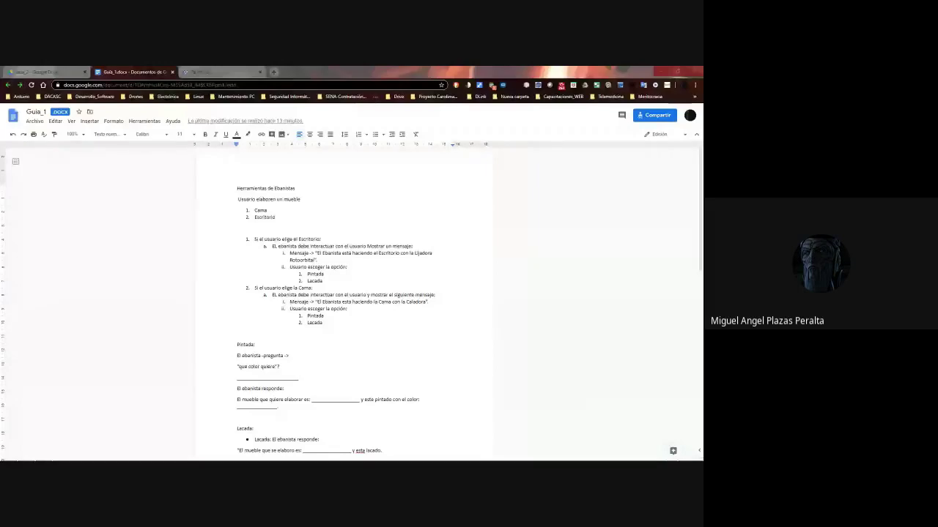
# Switch to Eclipse and delete the int declarations of Lacado and Pintado in Proyecto_Mueble2.java
pyautogui.hotkey('alt', 'Tab')
pyautogui.scroll(5, 250, 324)
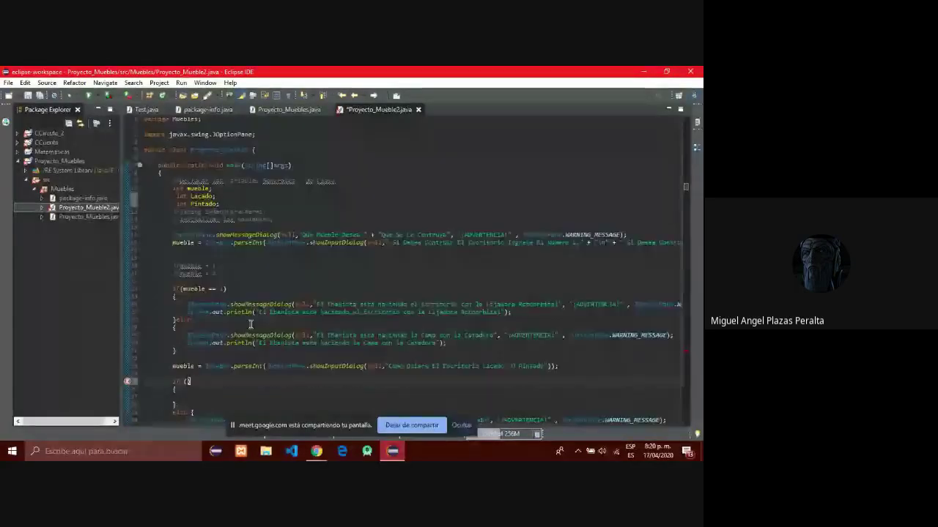
pyautogui.click(217, 206)
pyautogui.moveTo(217, 207); pyautogui.dragTo(176, 198)
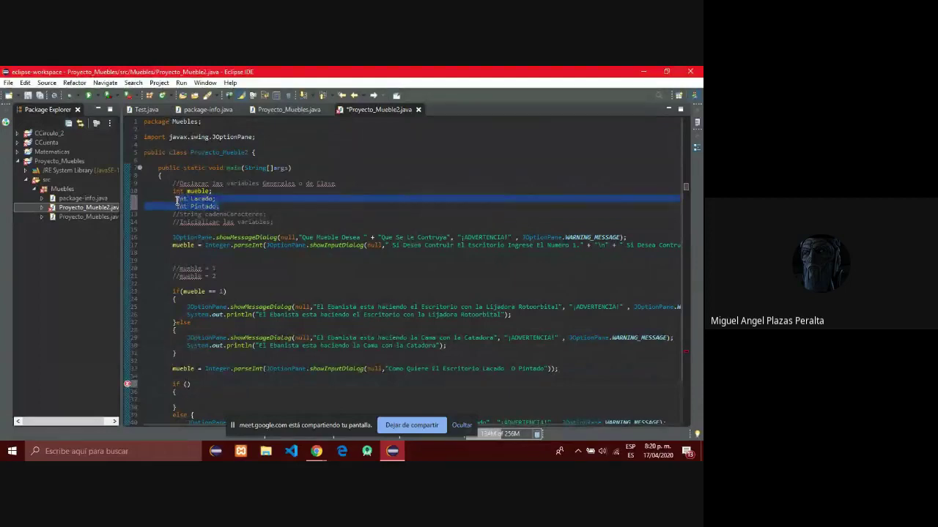
pyautogui.press('BackSpace')
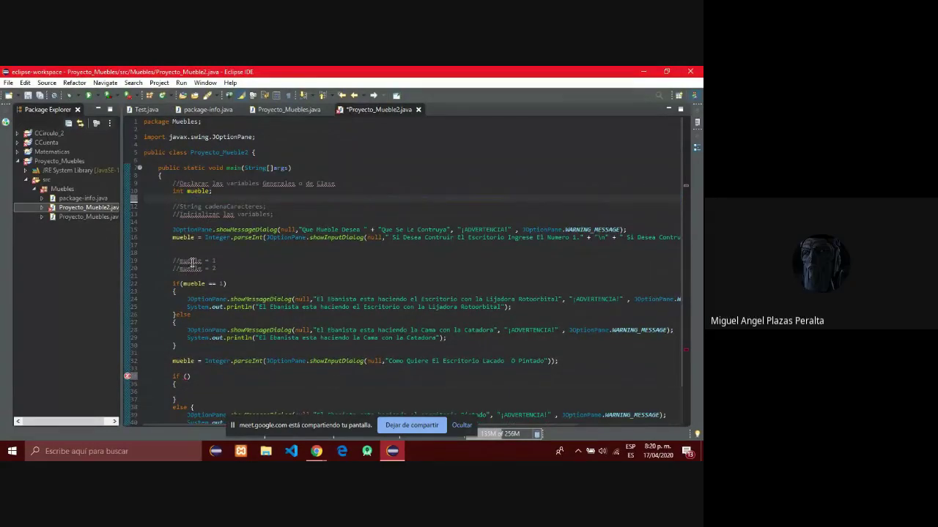
# Save and run Proyecto_Mueble2.java, and close the console
pyautogui.scroll(-2, 194, 263)
pyautogui.click(221, 366)
pyautogui.click(221, 394)
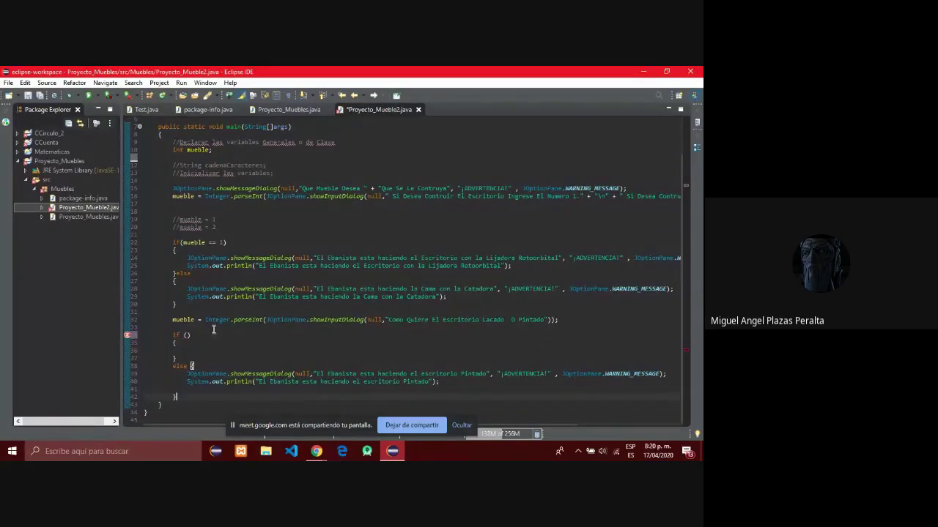
pyautogui.click(90, 96)
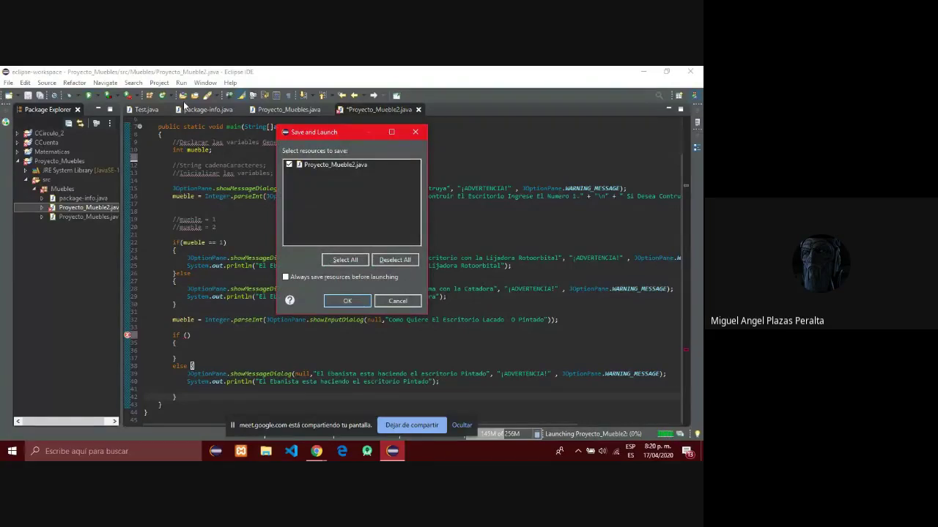
pyautogui.click(342, 302)
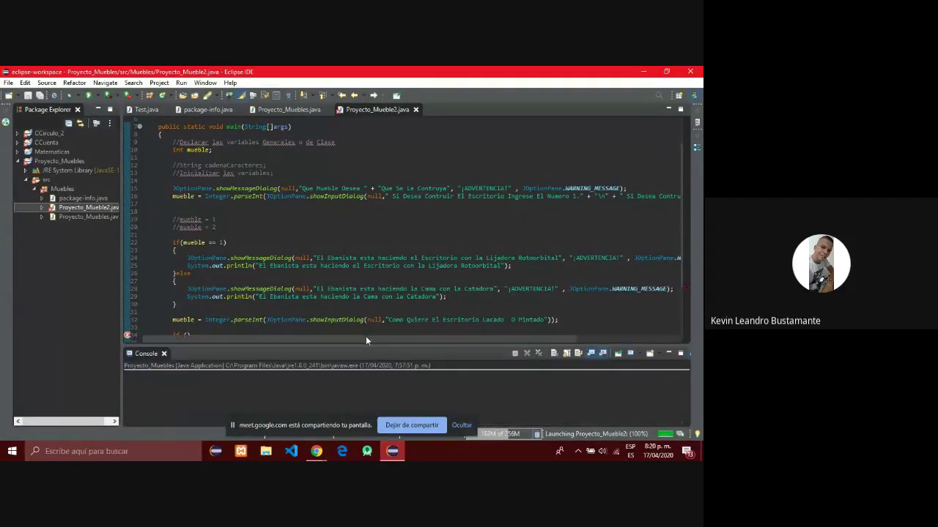
pyautogui.click(164, 353)
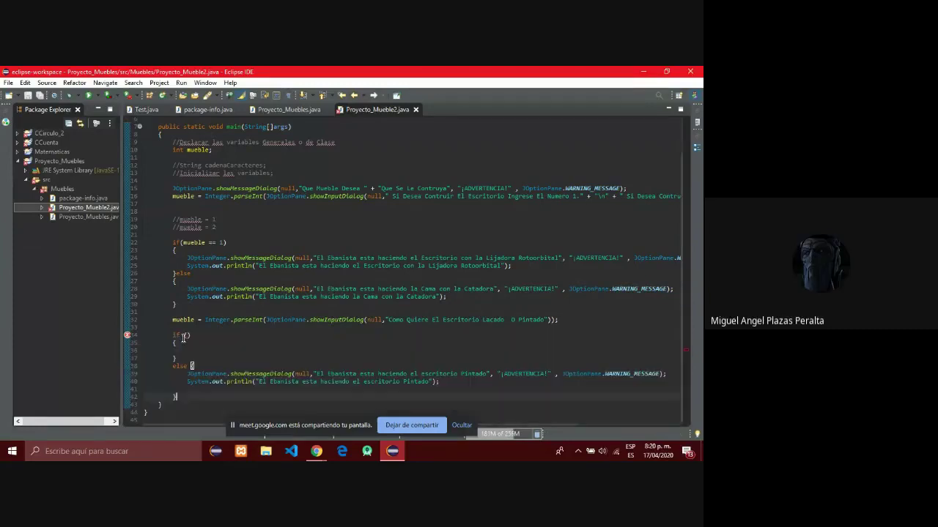
# Enter "Lacado ==" as the start of the condition in the empty if statement
pyautogui.click(183, 336)
pyautogui.click(183, 336)
pyautogui.press('Right')
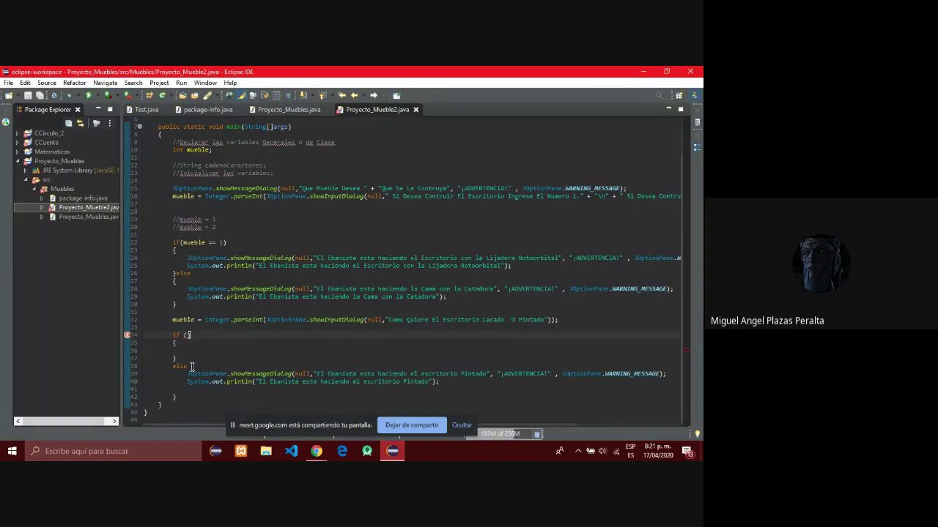
pyautogui.write('Lacado')
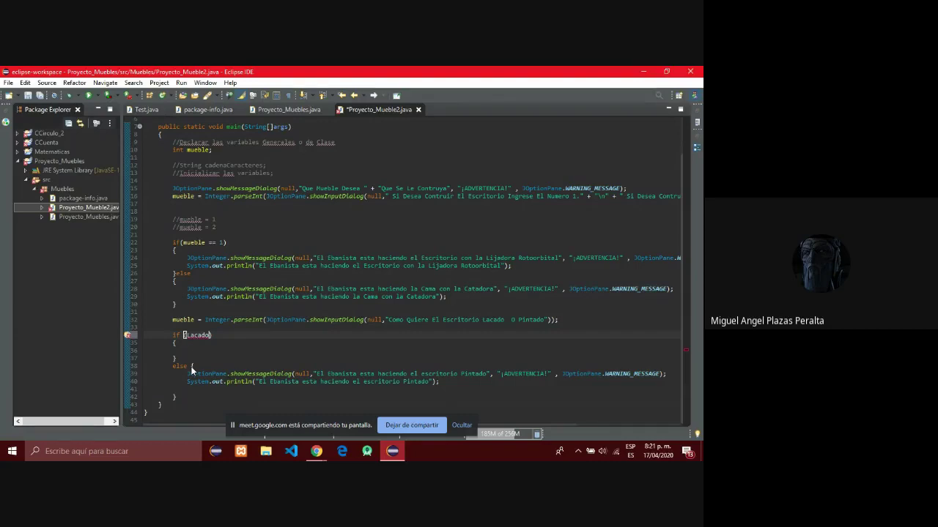
pyautogui.write('==')
# Replace the unfinished Lacado condition of the if statement with empty parentheses
pyautogui.click(212, 151)
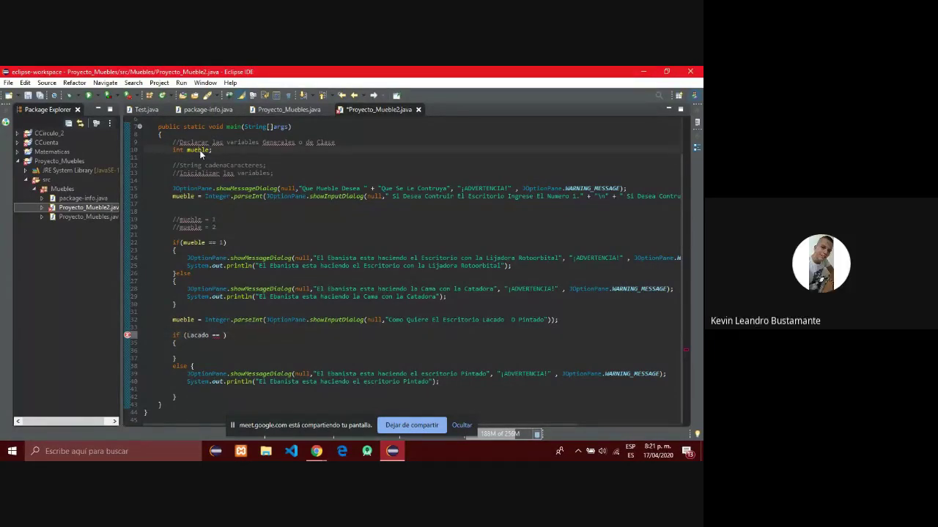
pyautogui.moveTo(199, 149)
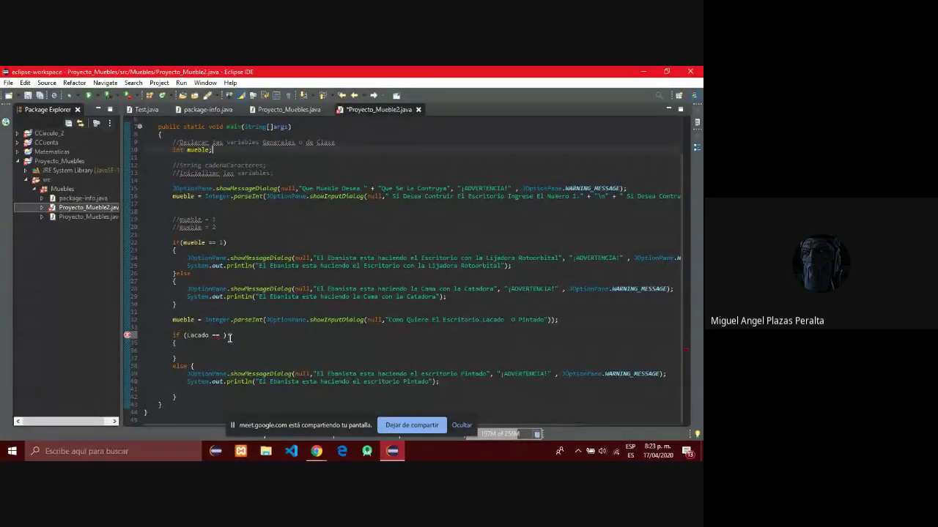
pyautogui.click(229, 337)
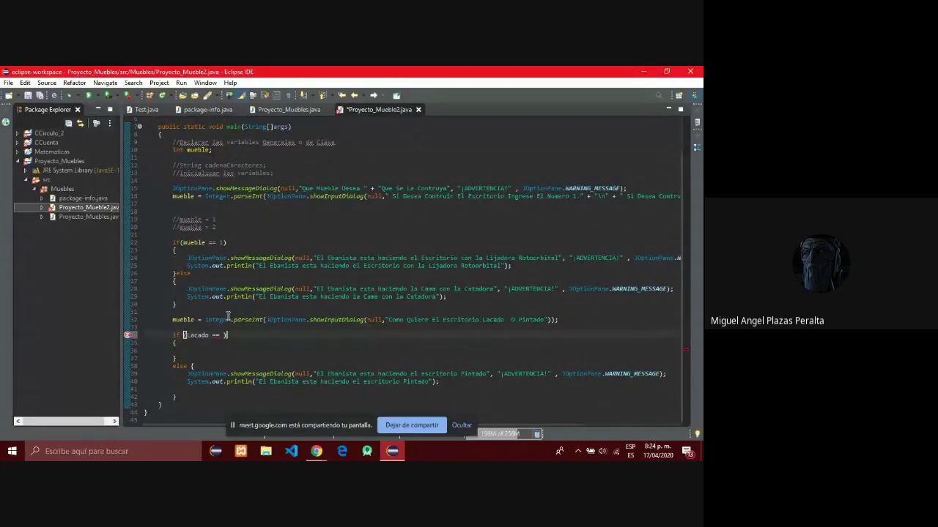
pyautogui.moveTo(228, 315)
pyautogui.moveTo(214, 336)
pyautogui.moveTo(228, 335); pyautogui.dragTo(181, 336)
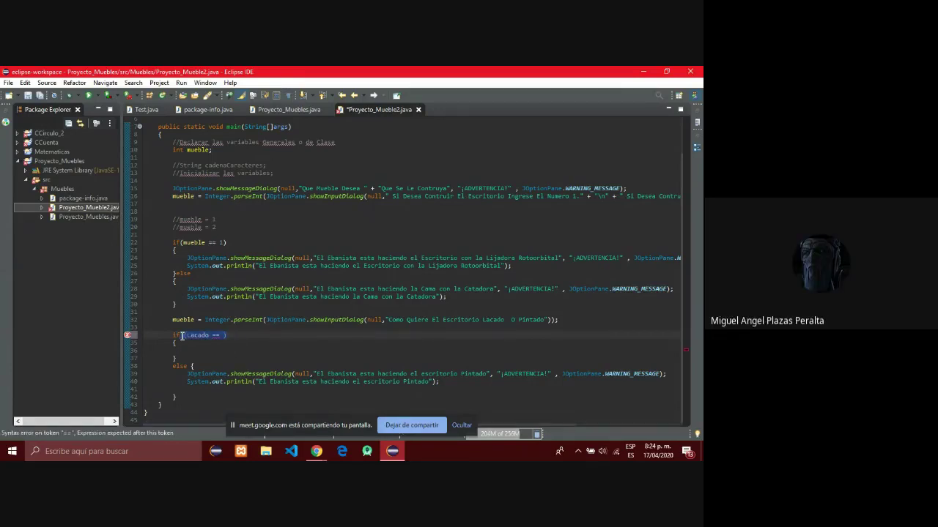
pyautogui.press('BackSpace')
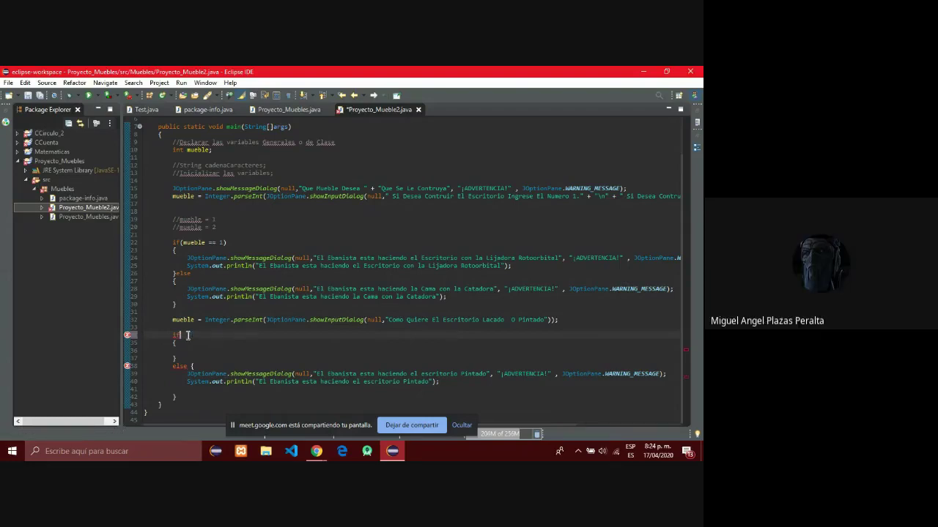
pyautogui.write('(')
# Declare a String variable named Lacado on a new line below the int mueble declaration
pyautogui.click(231, 152)
pyautogui.press('Return')
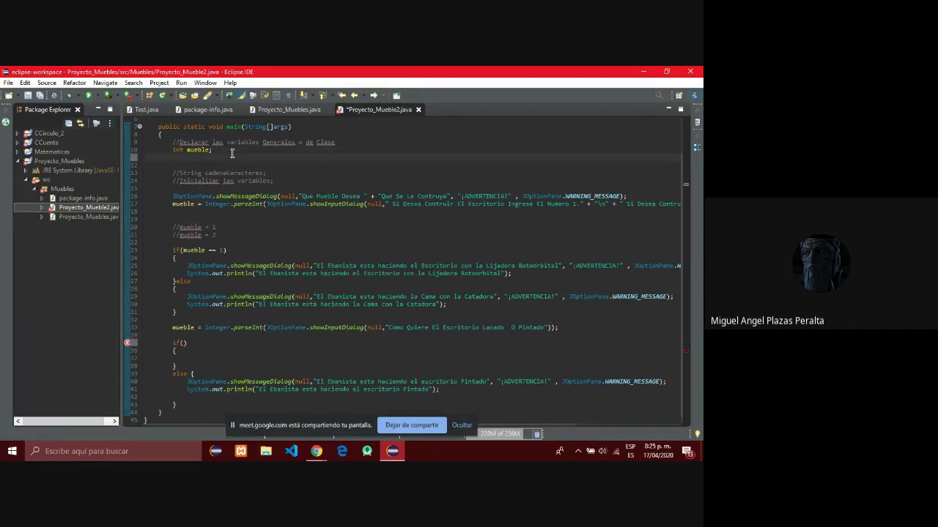
pyautogui.write('String ')
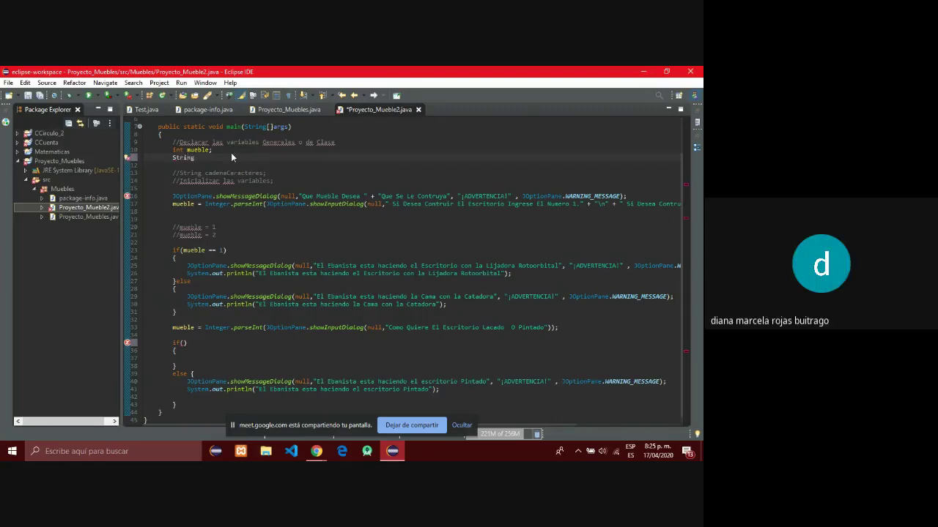
pyautogui.write('Lac')
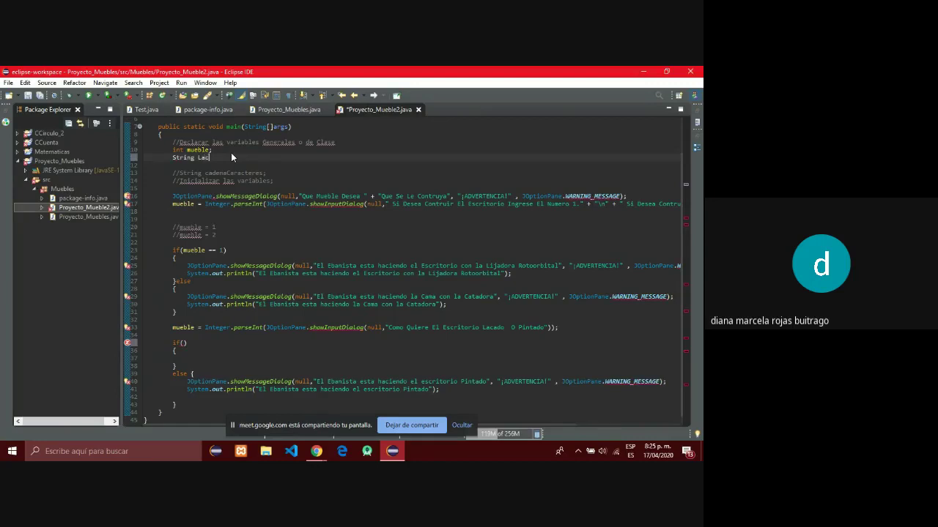
pyautogui.write('ado;')
# Erase the String Lacado declaration below int mueble
pyautogui.press('BackSpace')
pyautogui.press('BackSpace')
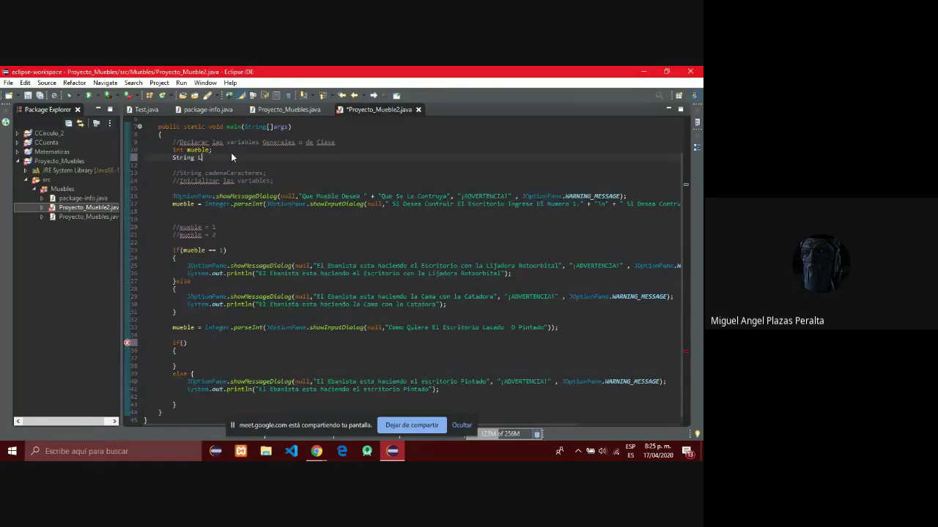
pyautogui.press('BackSpace')
pyautogui.press('BackSpace')
pyautogui.press('BackSpace')
pyautogui.press('BackSpace')
pyautogui.press('BackSpace')
pyautogui.press('BackSpace')
pyautogui.press('BackSpace')
pyautogui.press('BackSpace')
pyautogui.press('BackSpace')
pyautogui.press('BackSpace')
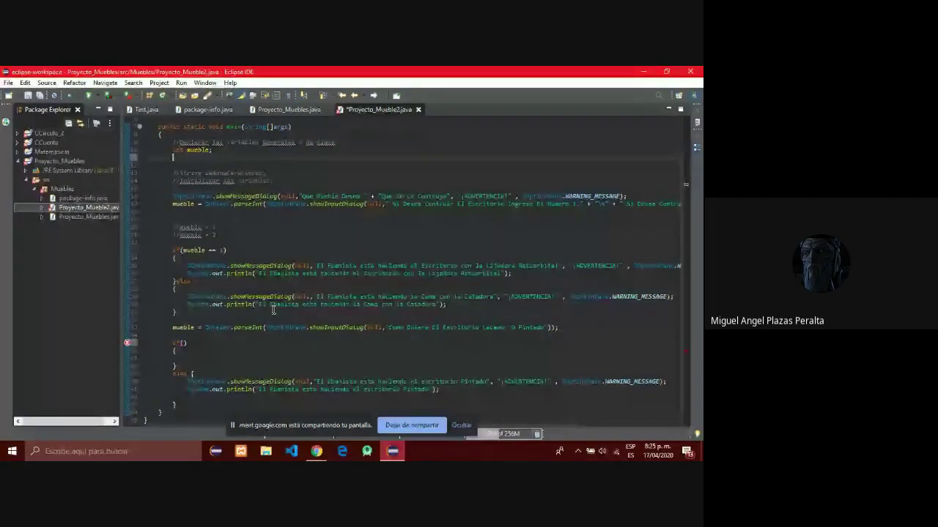
# Check the empty if condition in Proyecto_Mueble2.java and stop sharing the screen in the Meet call
pyautogui.scroll(-1, 273, 310)
pyautogui.scroll(2, 268, 311)
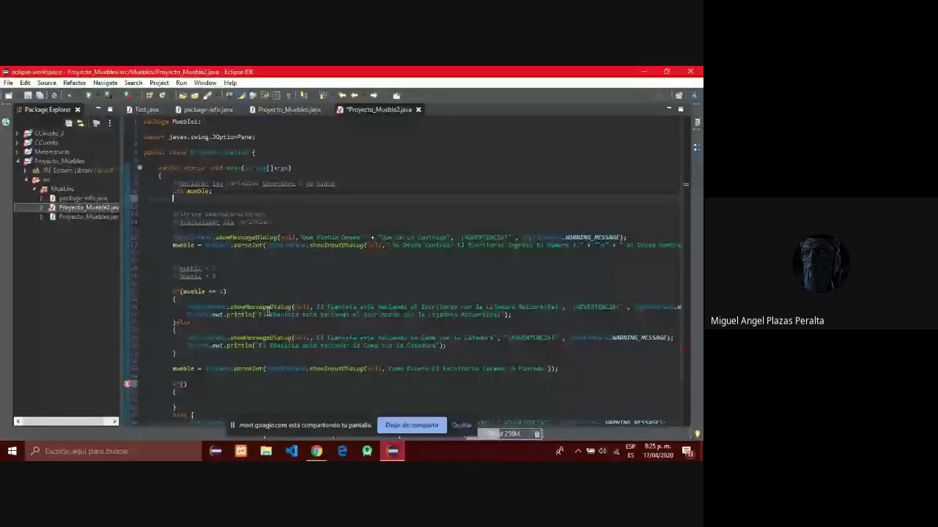
pyautogui.scroll(-2, 268, 312)
pyautogui.moveTo(184, 336)
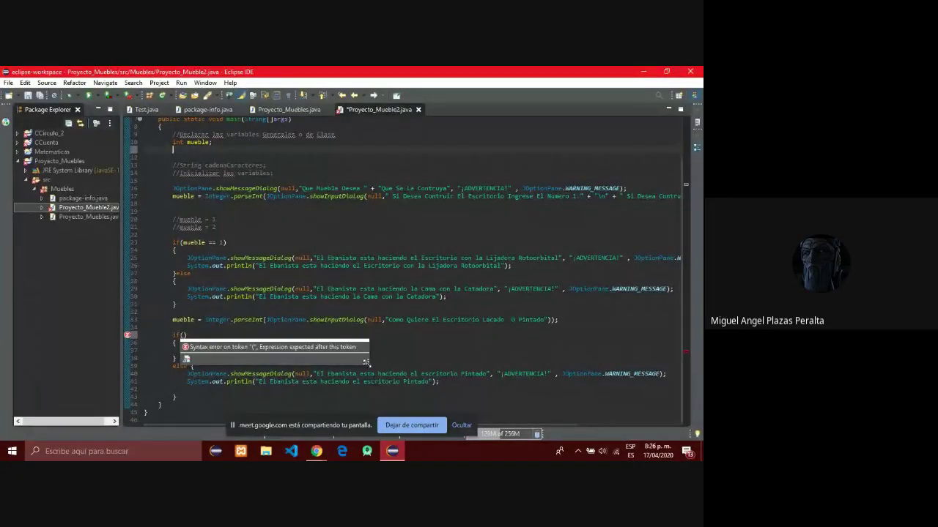
pyautogui.click(399, 426)
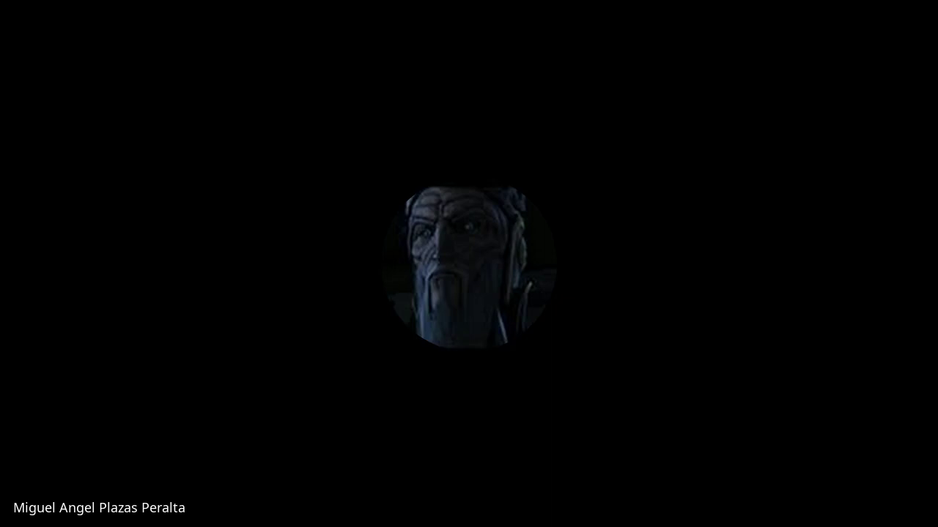
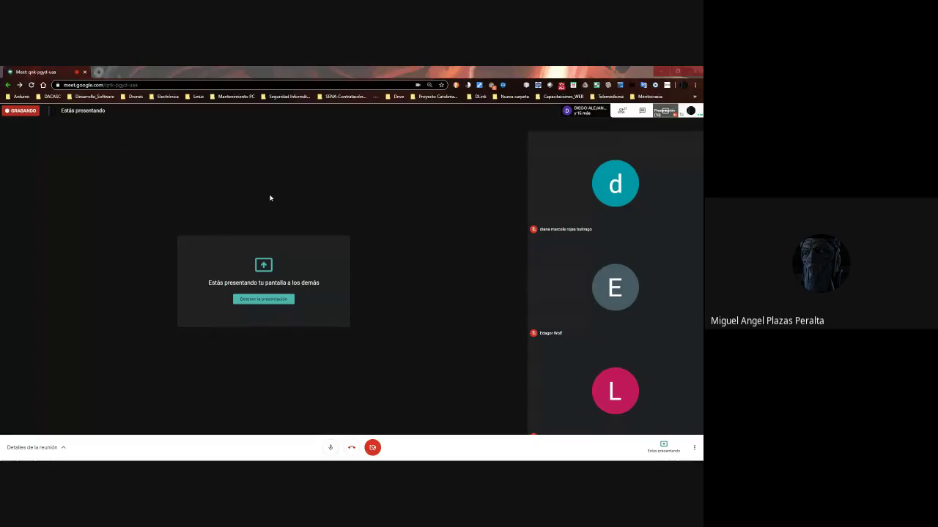
# Switch to the apprentice list in Google Sheets, enter "17 de Abril del 2020" in K2 and fit column K to its content
pyautogui.hotkey('alt', 'Tab')
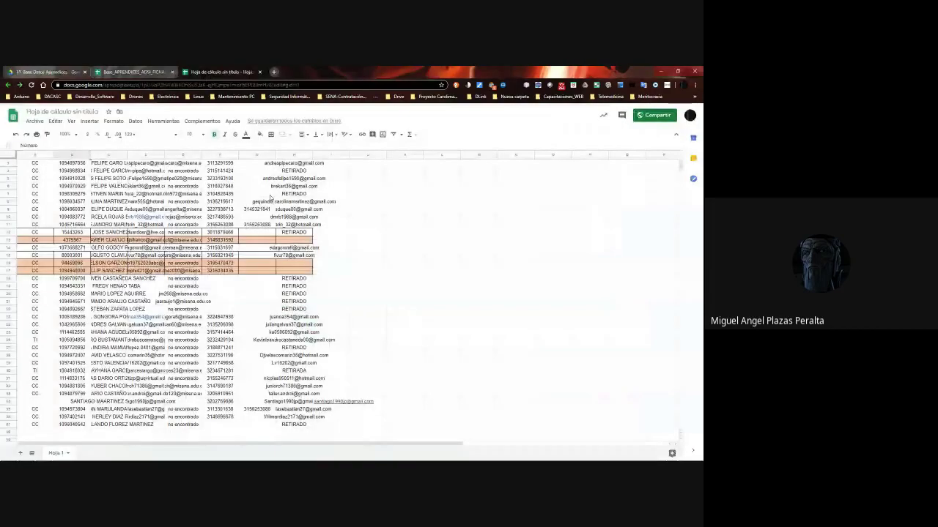
pyautogui.scroll(2, 543, 267)
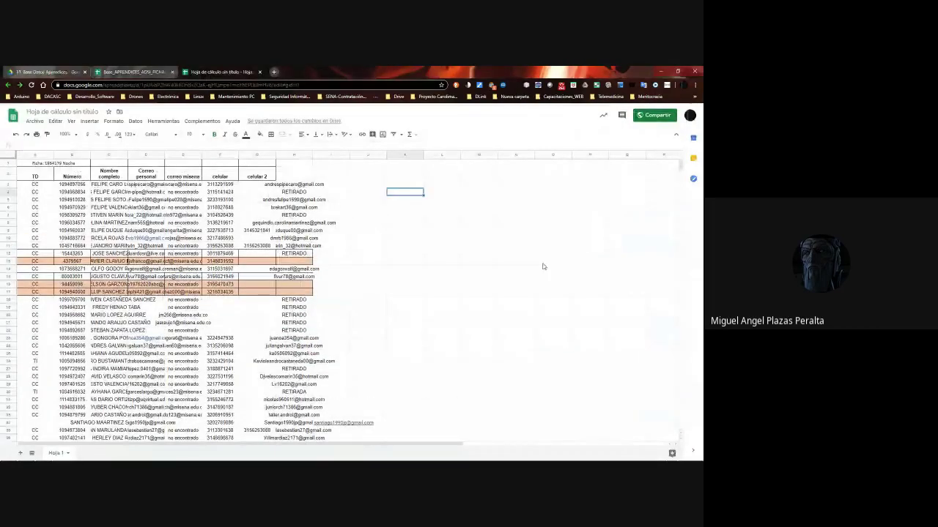
pyautogui.press('Up')
pyautogui.press('Up')
pyautogui.press('Up')
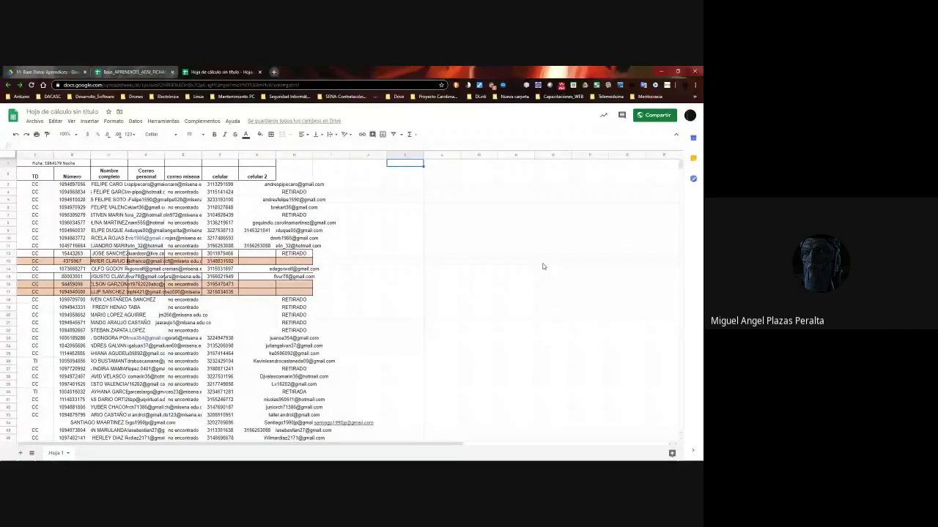
pyautogui.press('Down')
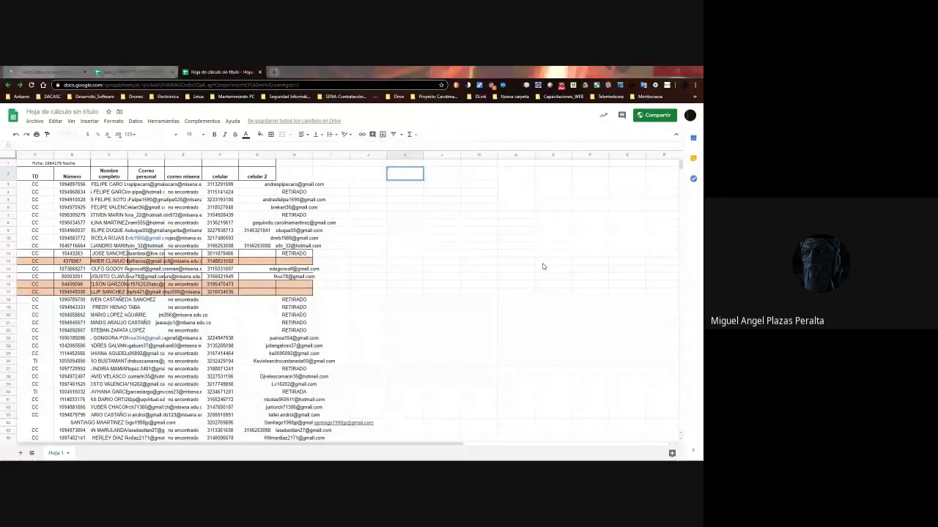
pyautogui.write('17')
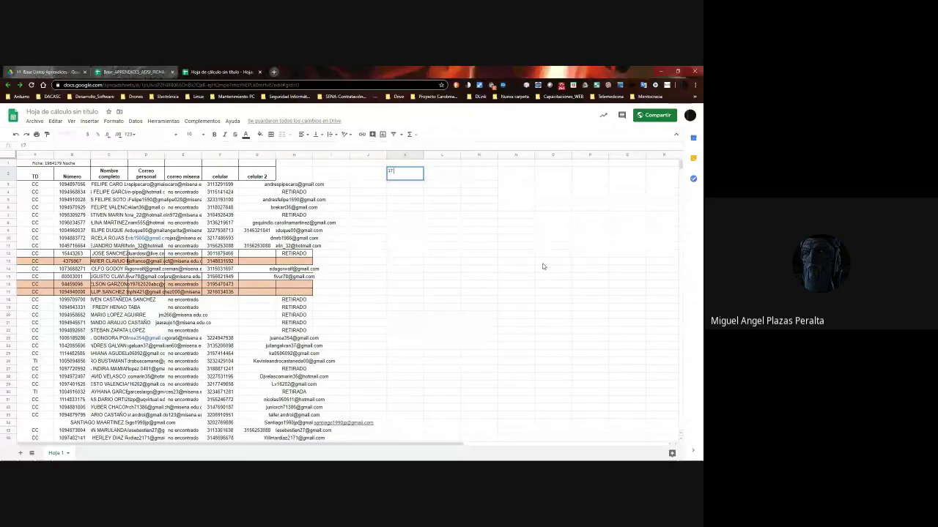
pyautogui.write(' de Abril del 2020')
pyautogui.press('Return')
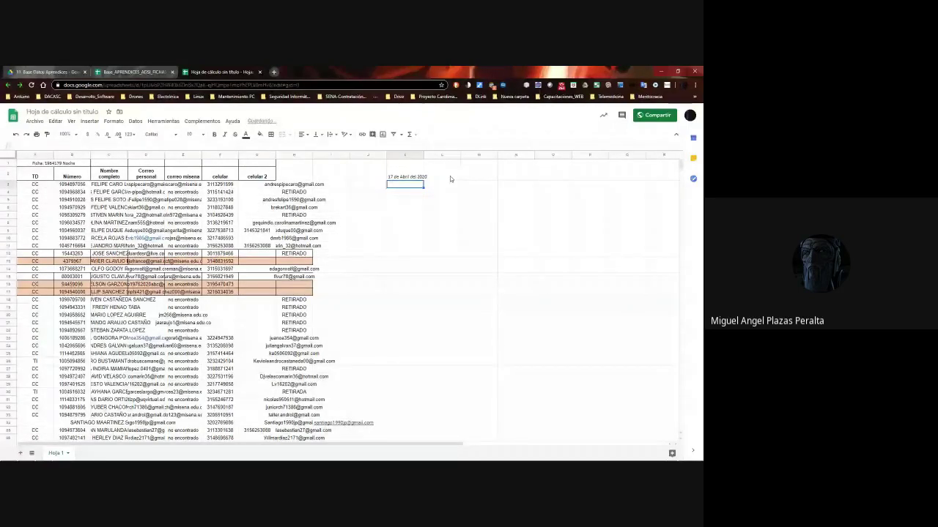
pyautogui.doubleClick(423, 155)
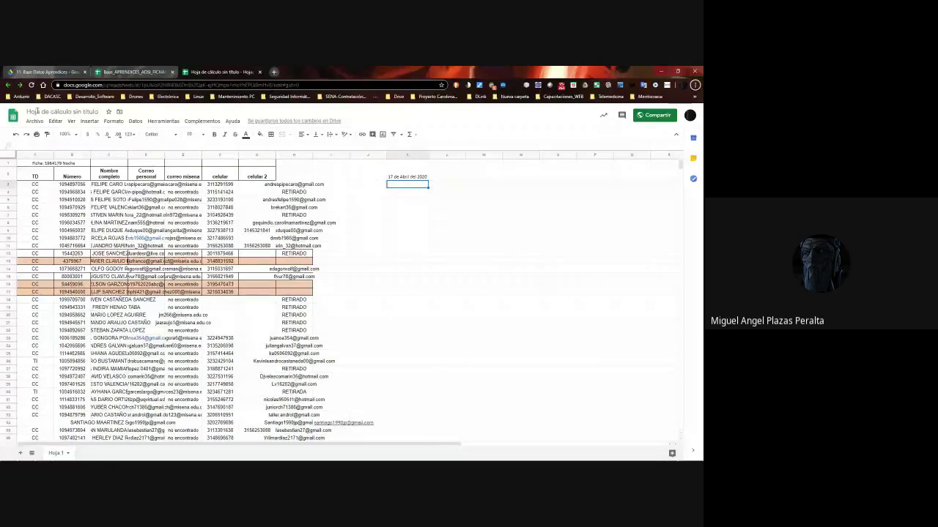
# Fit the width of the "Nombre completo" column to show the apprentices' full names
pyautogui.hotkey('alt', 'Tab')
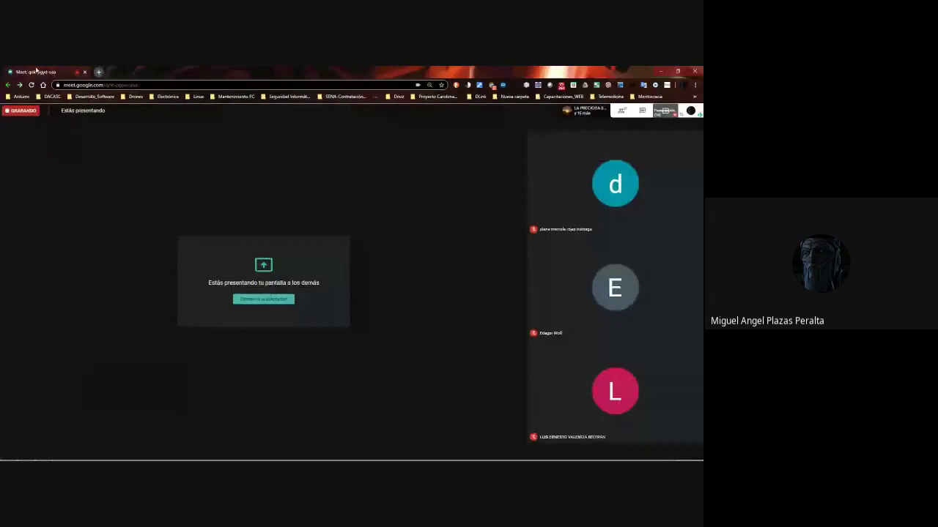
pyautogui.hotkey('alt', 'Tab')
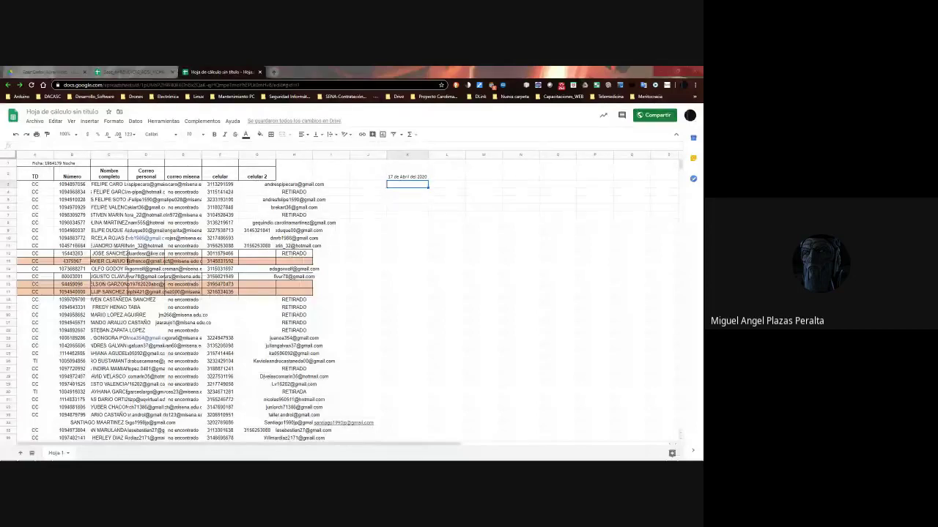
pyautogui.click(417, 188)
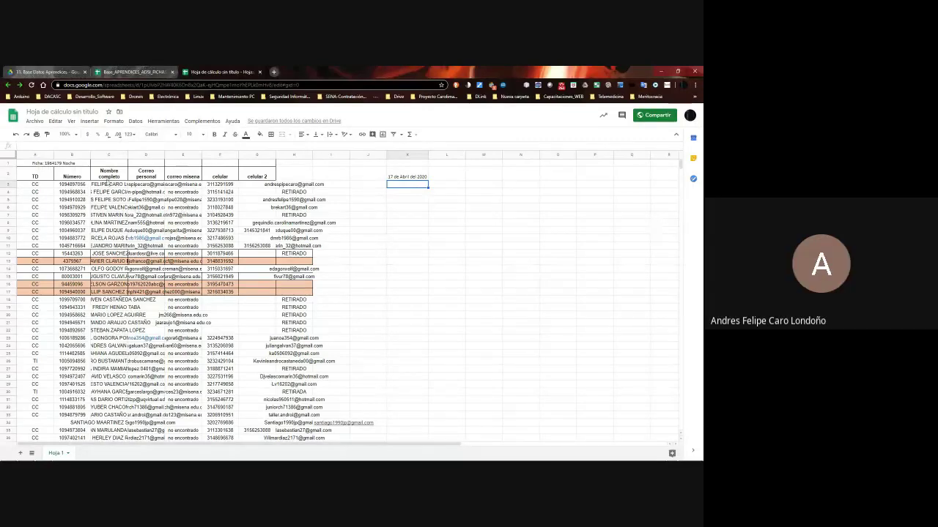
pyautogui.moveTo(126, 154); pyautogui.dragTo(126, 155)
pyautogui.doubleClick(126, 154)
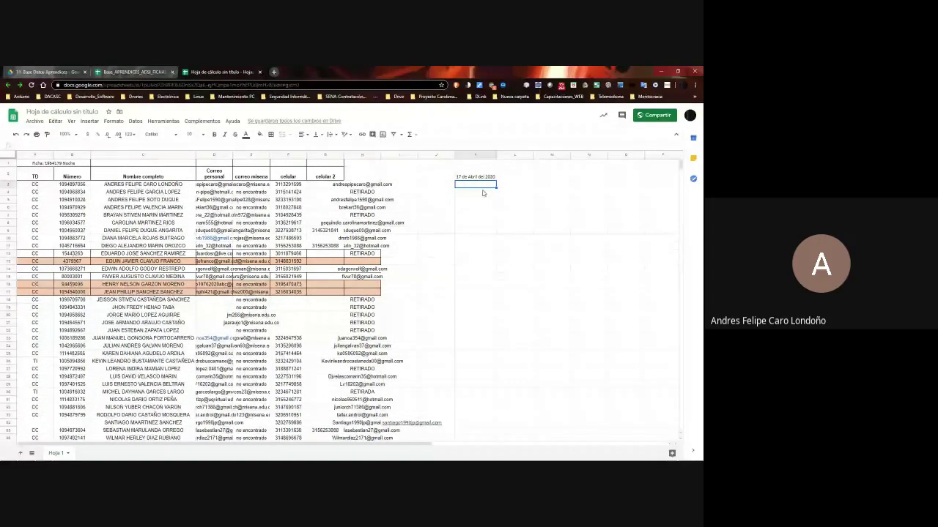
# Record attendance as "Si" for the apprentices in rows 3 and 6 of column K, leaving rows 4 and 5 blank
pyautogui.write('1i')
pyautogui.press('Return')
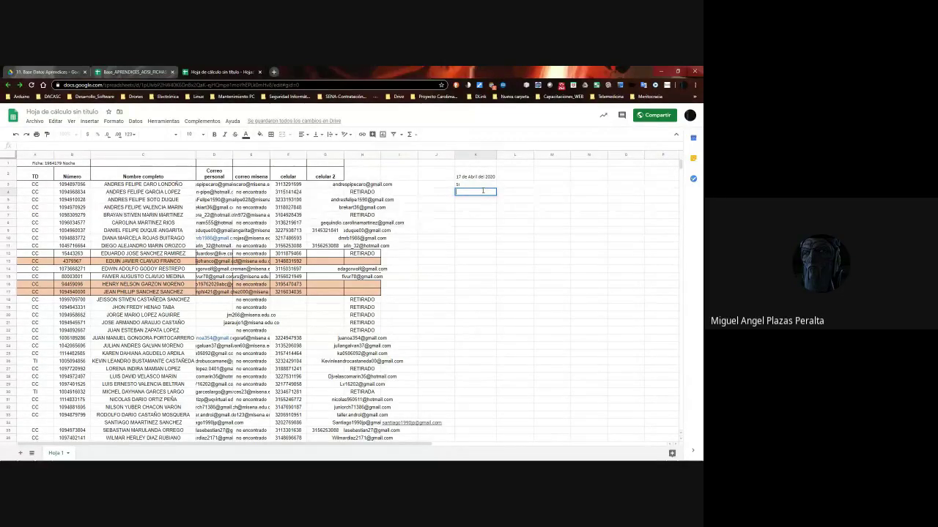
pyautogui.press('Left')
pyautogui.press('Right')
pyautogui.press('Down')
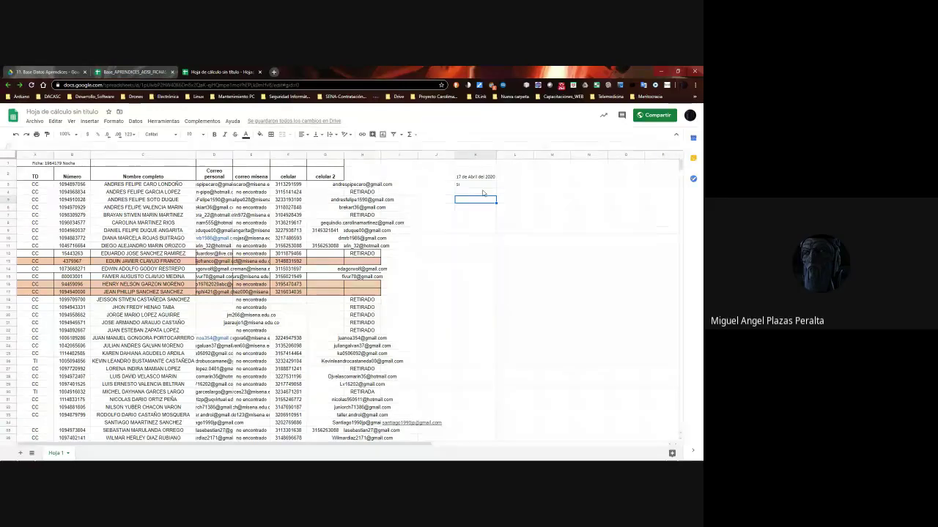
pyautogui.press('Down')
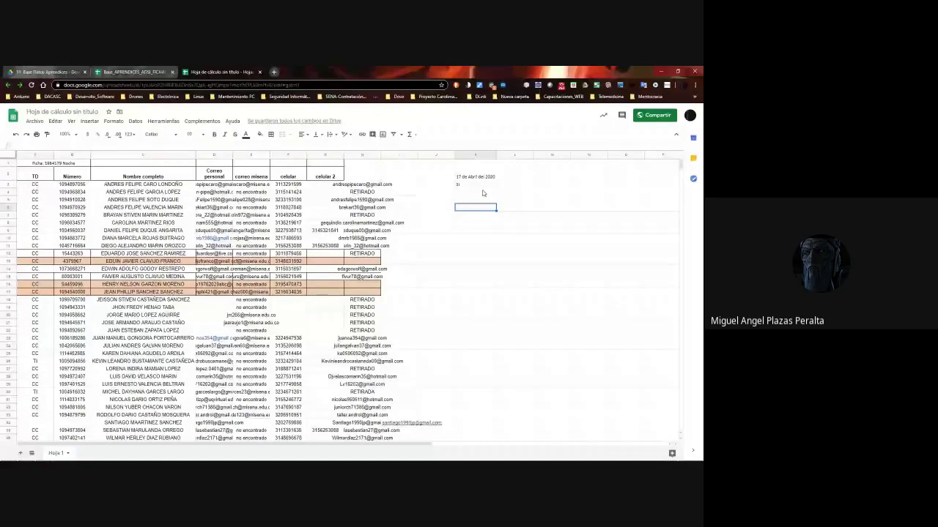
pyautogui.write('si')
pyautogui.press('Return')
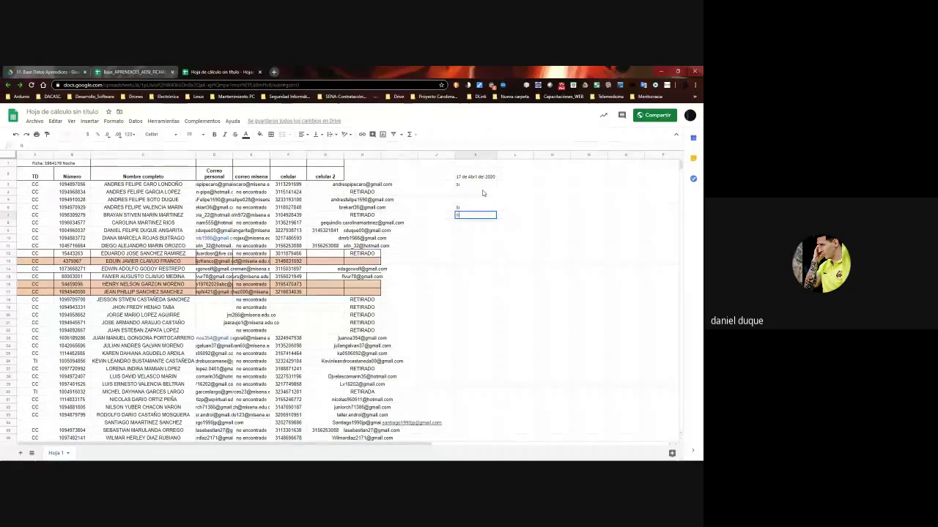
# Record attendance in column K as "No" for row 7 and "Si" for rows 8 through 11
pyautogui.write('N')
pyautogui.press('Return')
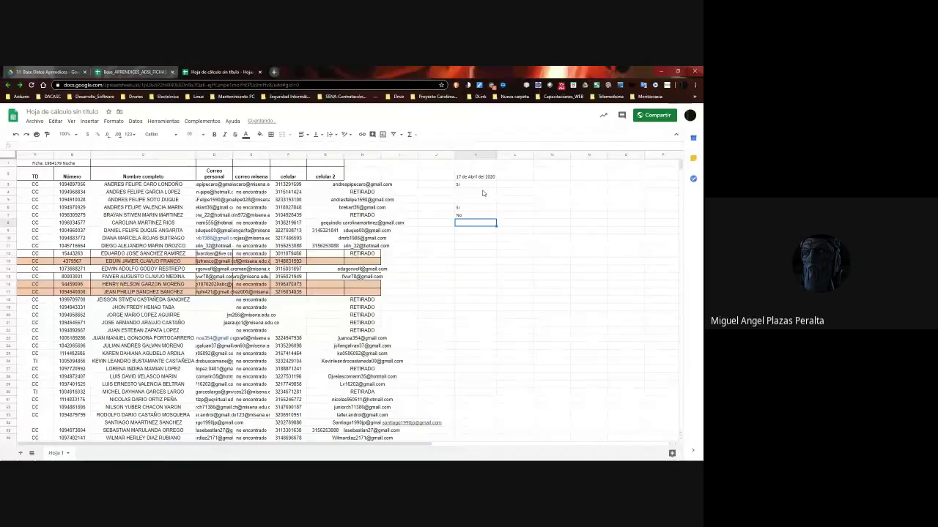
pyautogui.write('Si')
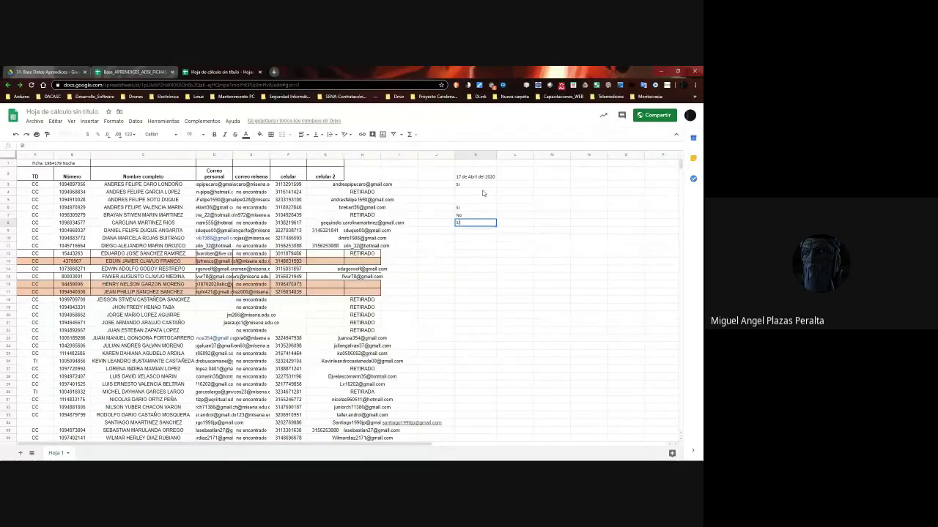
pyautogui.press('Return')
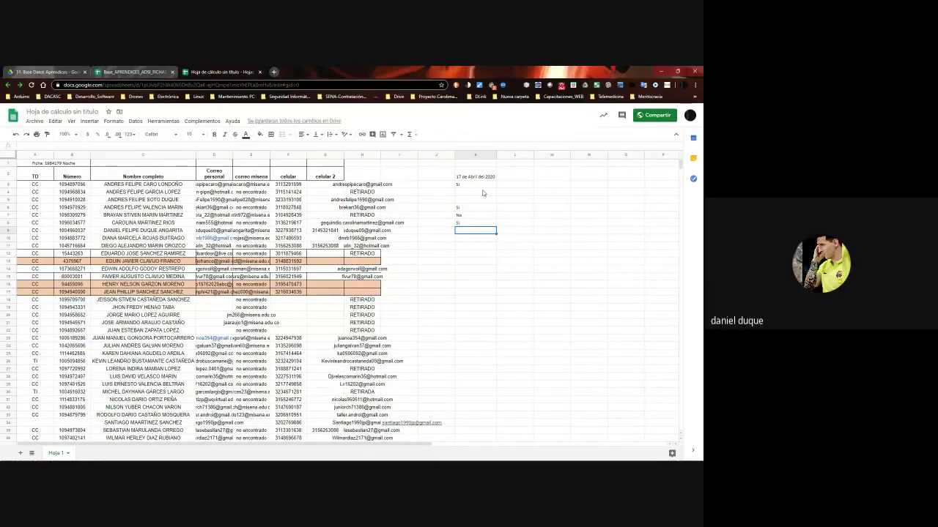
pyautogui.write('Si')
pyautogui.press('Return')
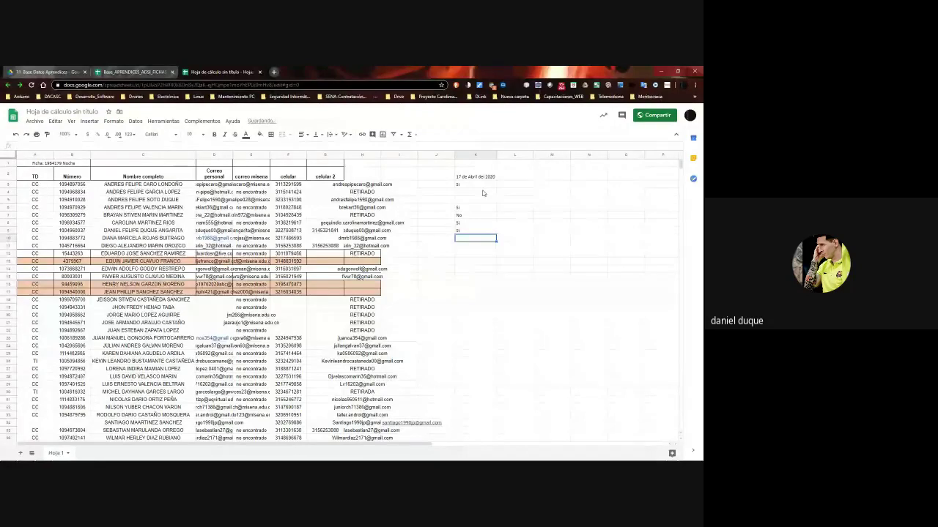
pyautogui.write('Si')
pyautogui.press('Return')
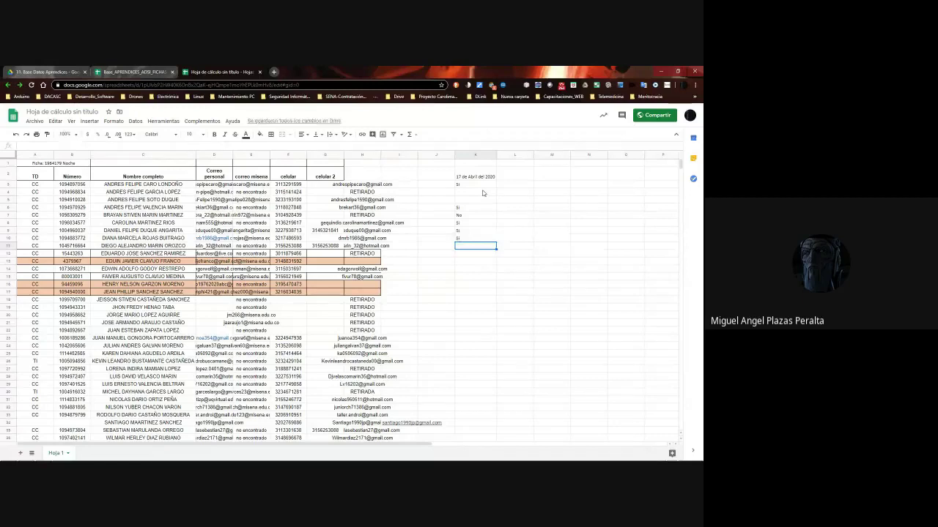
pyautogui.write('si')
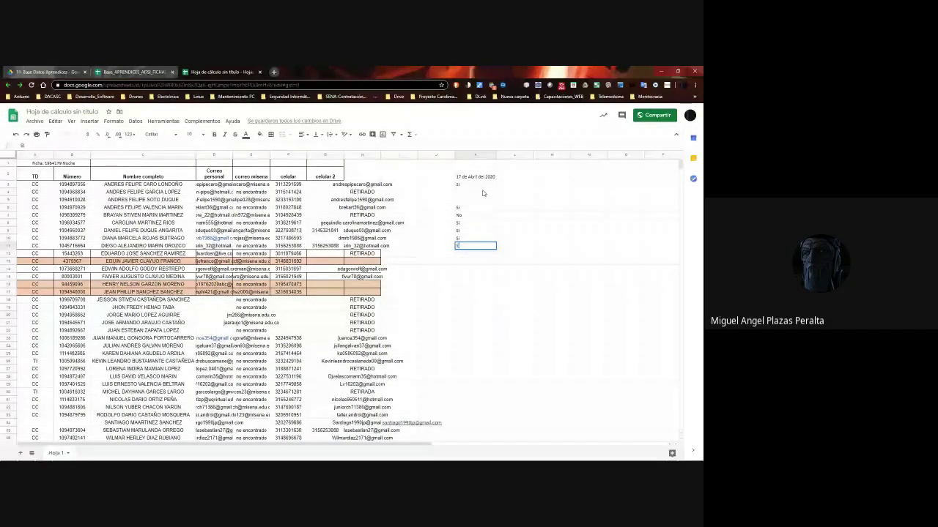
pyautogui.press('Return')
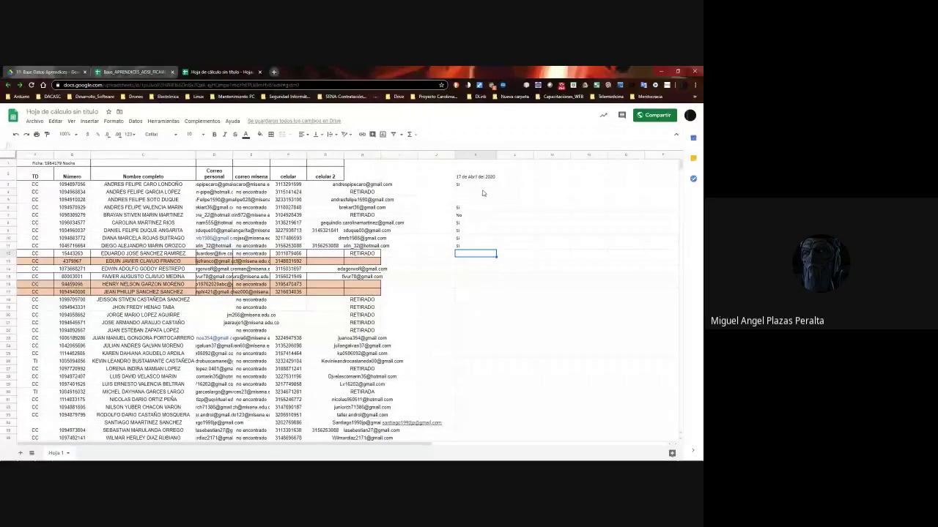
# Skip rows 12 and 13 and record attendance as "Si" for rows 14 and 15 in column K
pyautogui.press('Down')
pyautogui.press('Down')
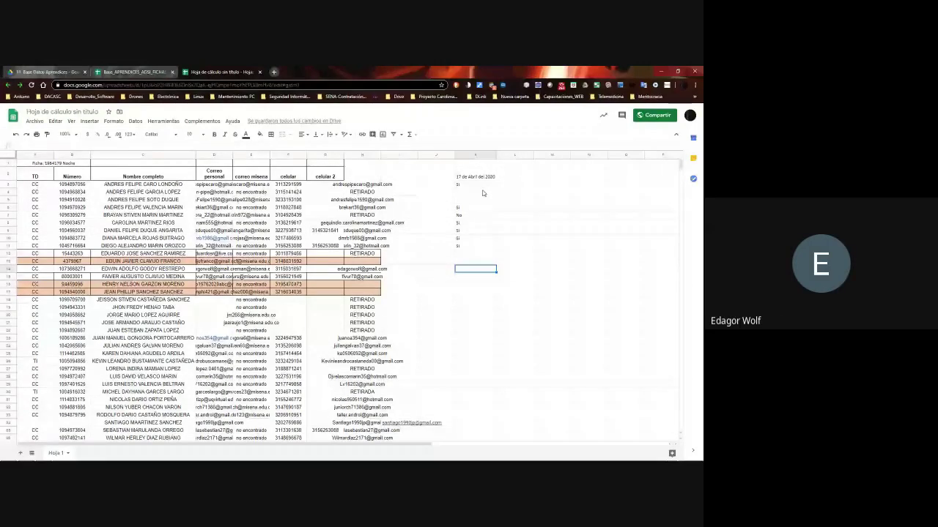
pyautogui.write('Si')
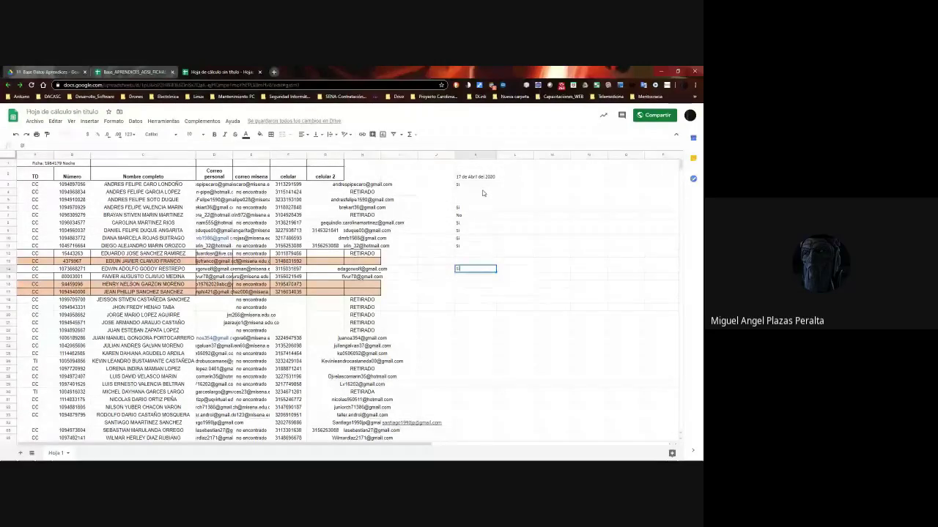
pyautogui.press('Return')
pyautogui.write('Si')
pyautogui.press('Return')
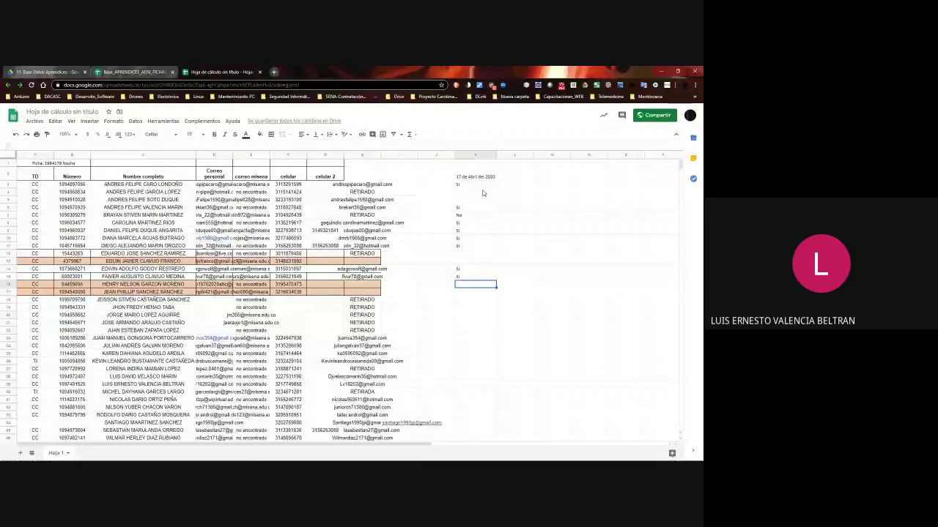
# Skip rows 16 through 22 and record attendance as "Si" for the apprentices in rows 23 and 24 of column K
pyautogui.press('Down')
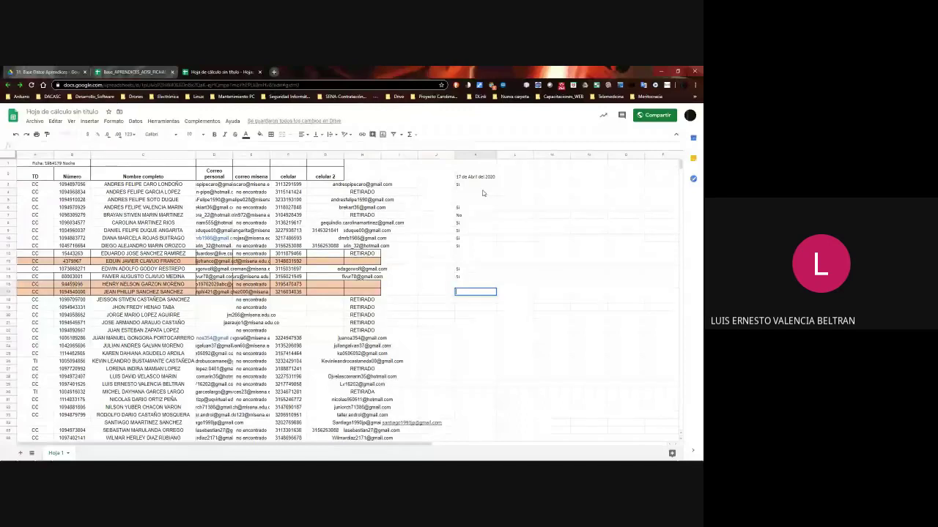
pyautogui.press('Down')
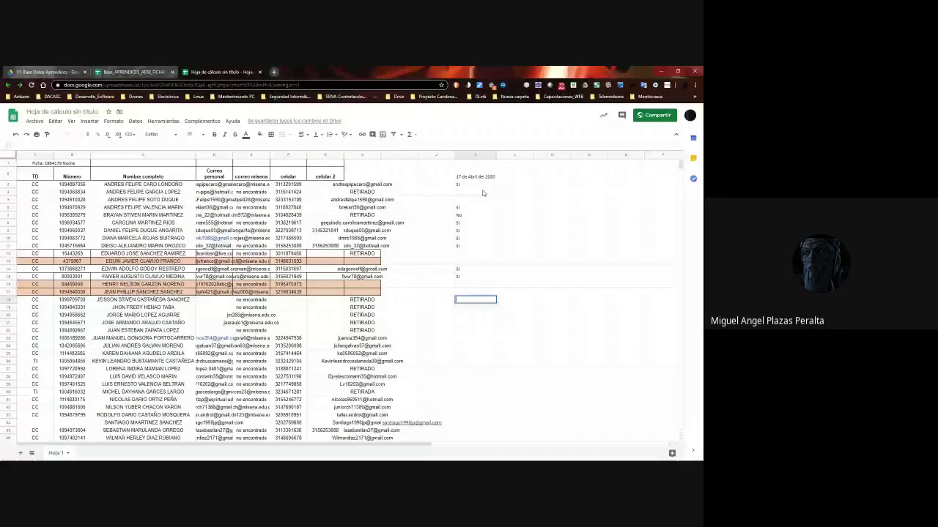
pyautogui.press('Down')
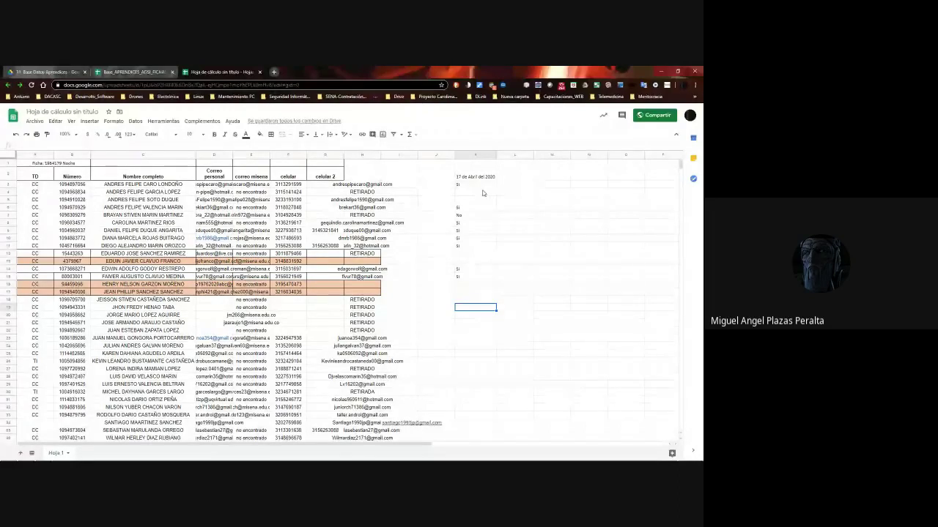
pyautogui.press('Down')
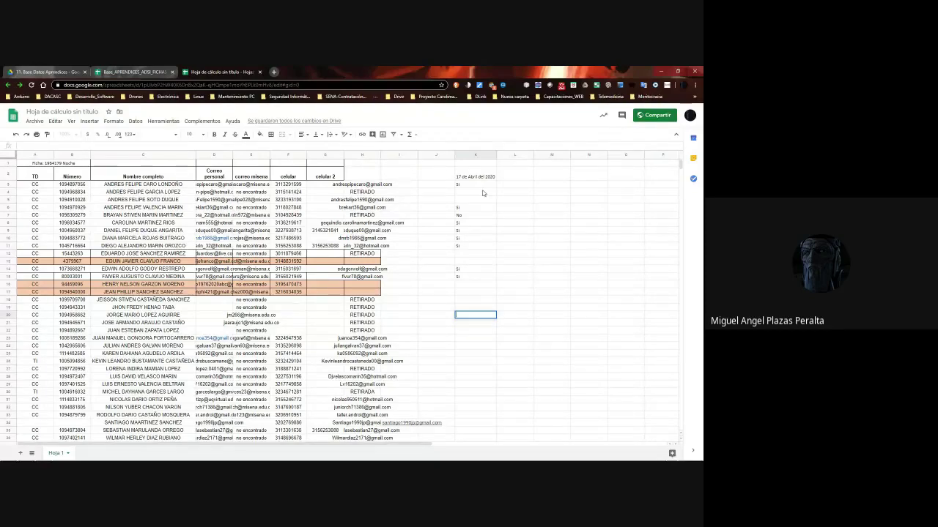
pyautogui.press('Down')
pyautogui.press('Down')
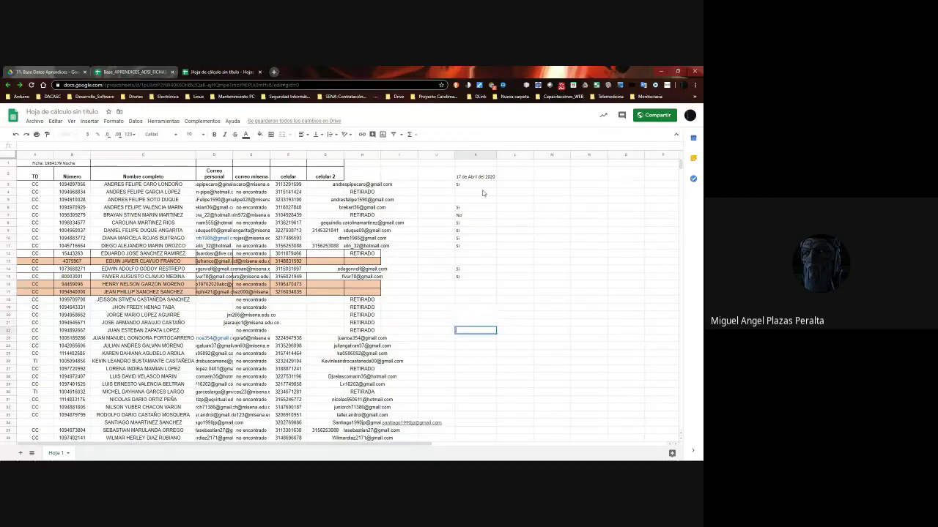
pyautogui.press('Down')
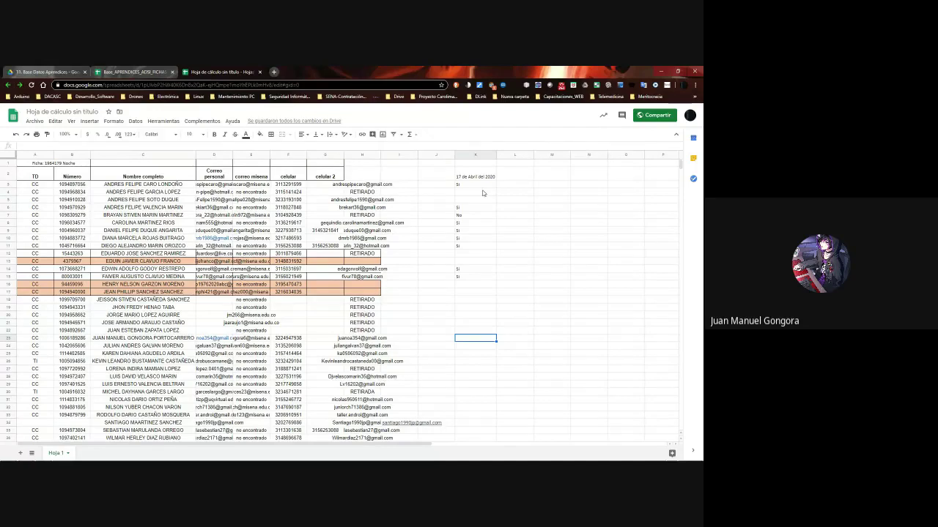
pyautogui.write('S')
pyautogui.press('Return')
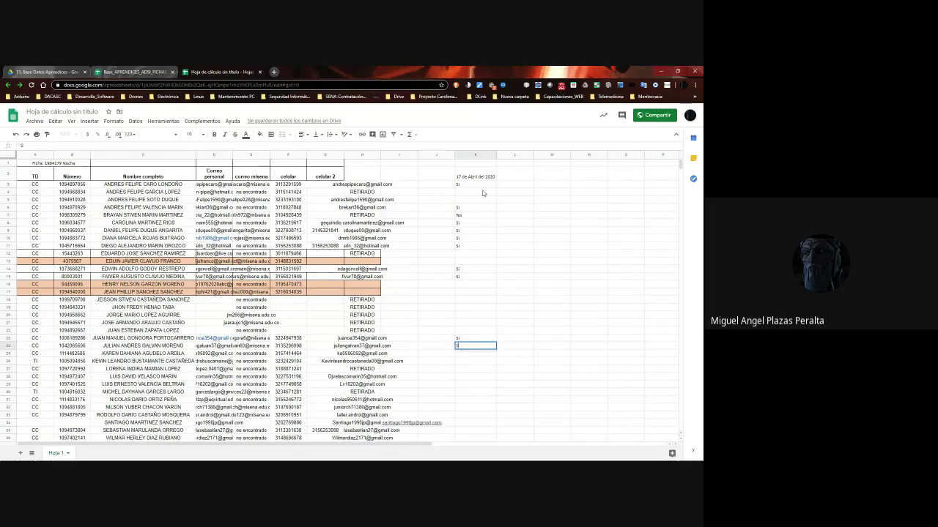
pyautogui.write('Si')
pyautogui.press('Return')
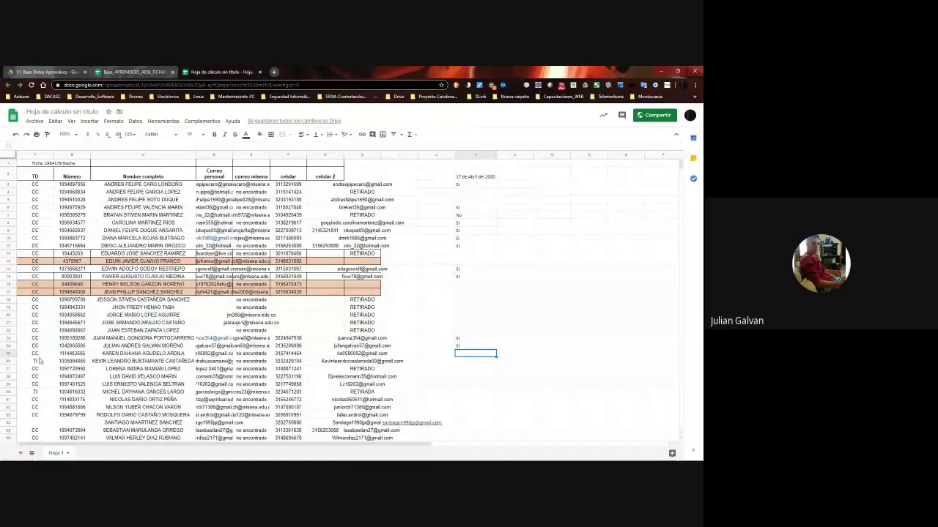
# Record attendance as "Si" for the apprentices in rows 25 and 26 of column K
pyautogui.doubleClick(460, 353)
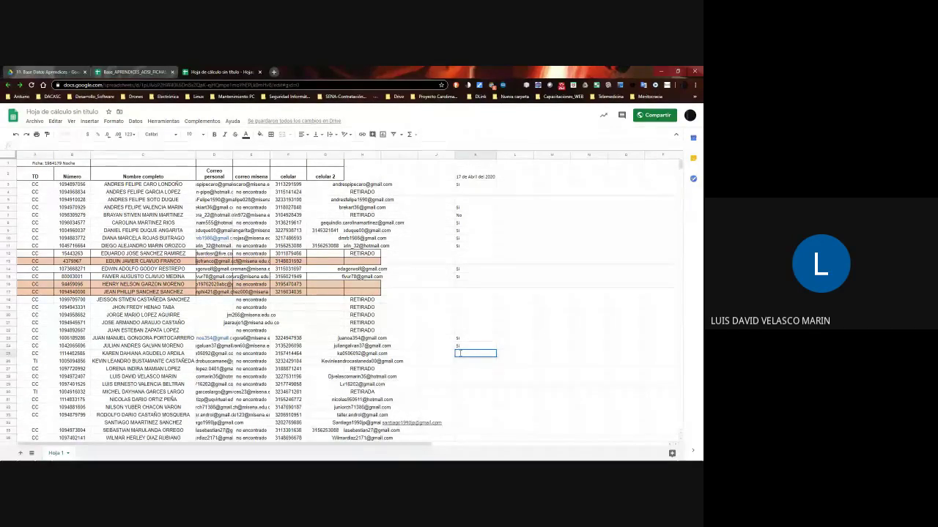
pyautogui.write('Si')
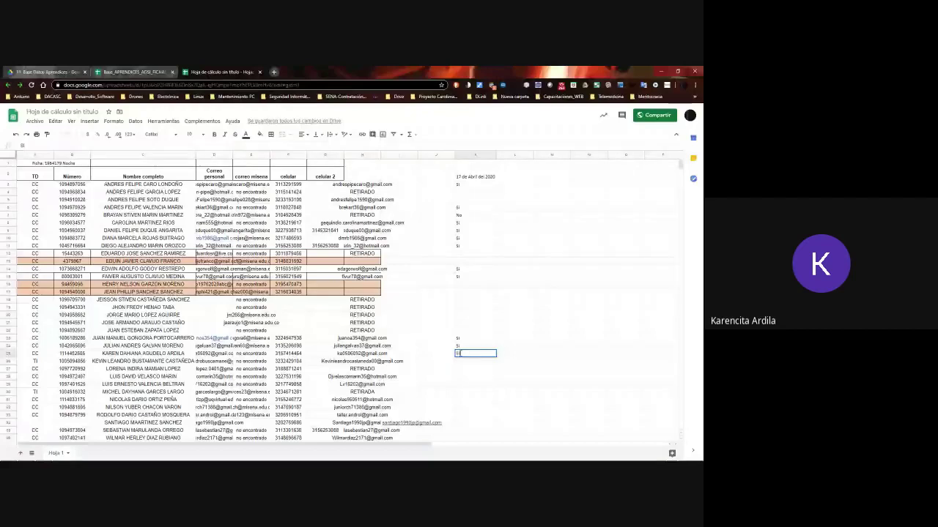
pyautogui.press('Return')
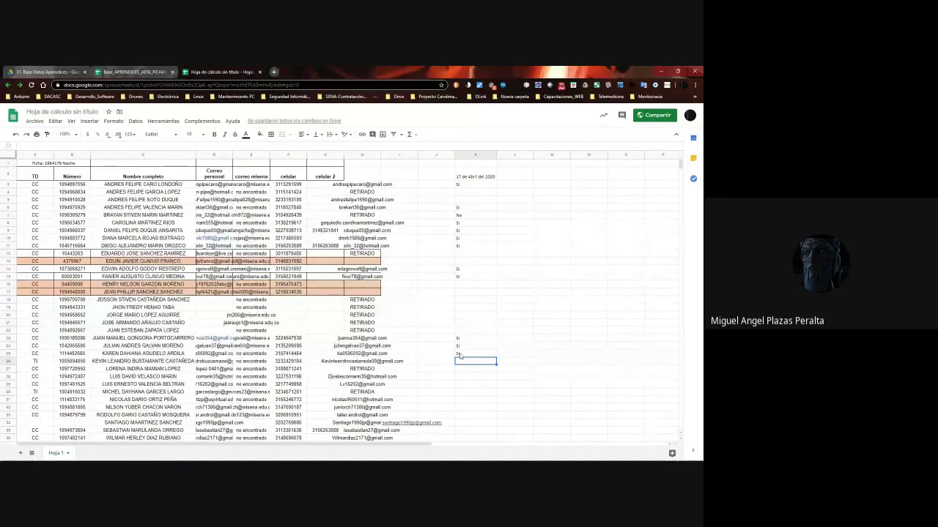
pyautogui.write('Si')
pyautogui.press('Return')
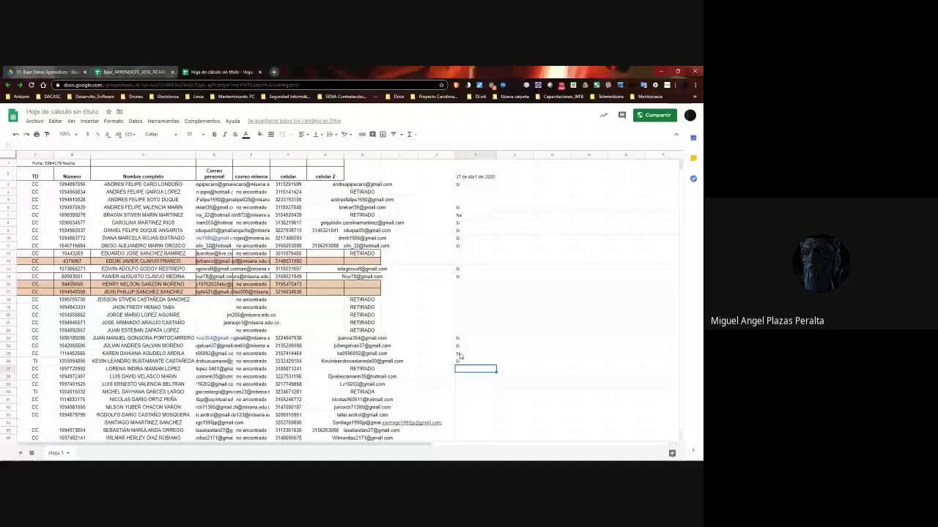
# Skip the withdrawn apprentice in row 27 and record attendance as "Si" for rows 28 and 29 in column K
pyautogui.press('Return')
pyautogui.press('Return')
pyautogui.write('Si')
pyautogui.press('Return')
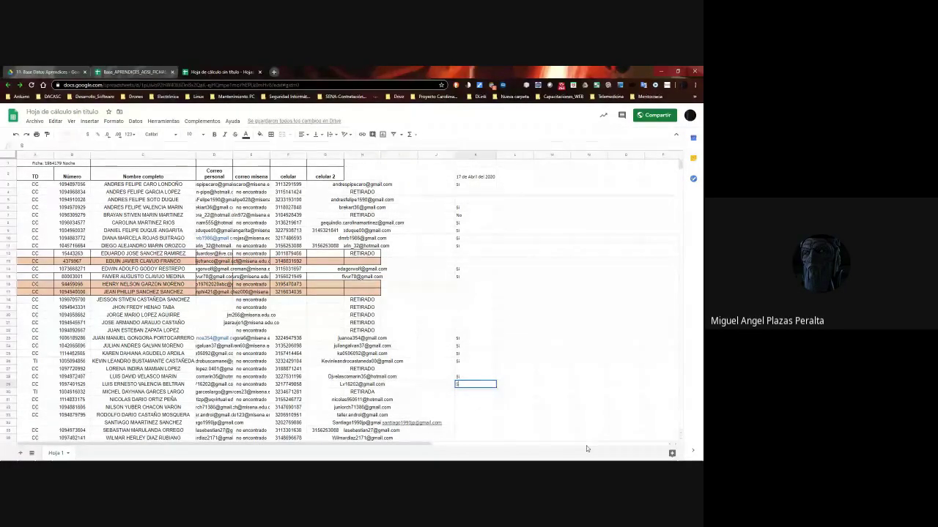
pyautogui.write('Si')
pyautogui.press('Return')
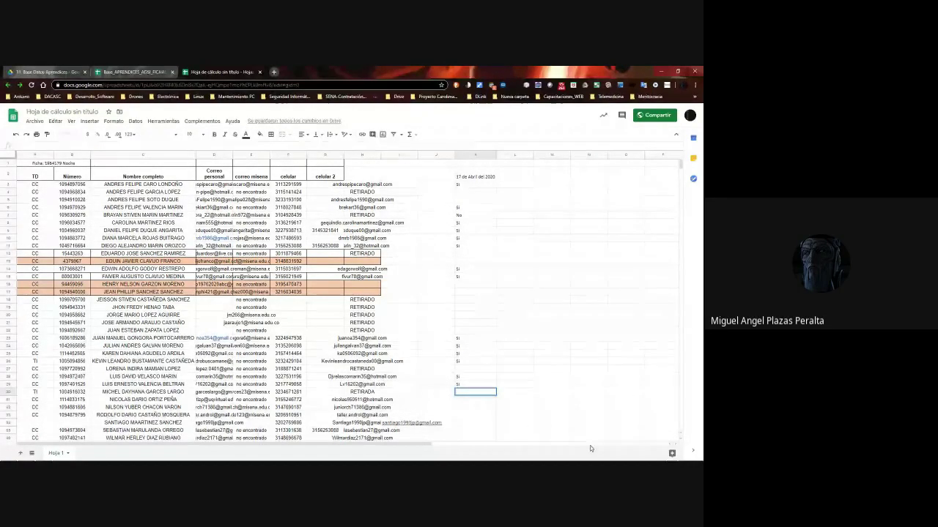
# Skip the withdrawn apprentice in row 30 and record attendance as "Si" for rows 31 through 34 in column K
pyautogui.press('Down')
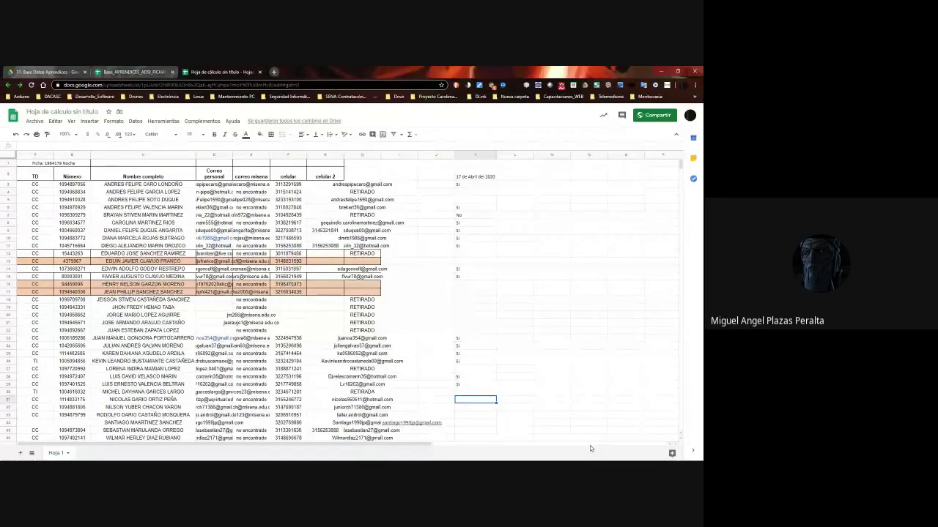
pyautogui.press('Return')
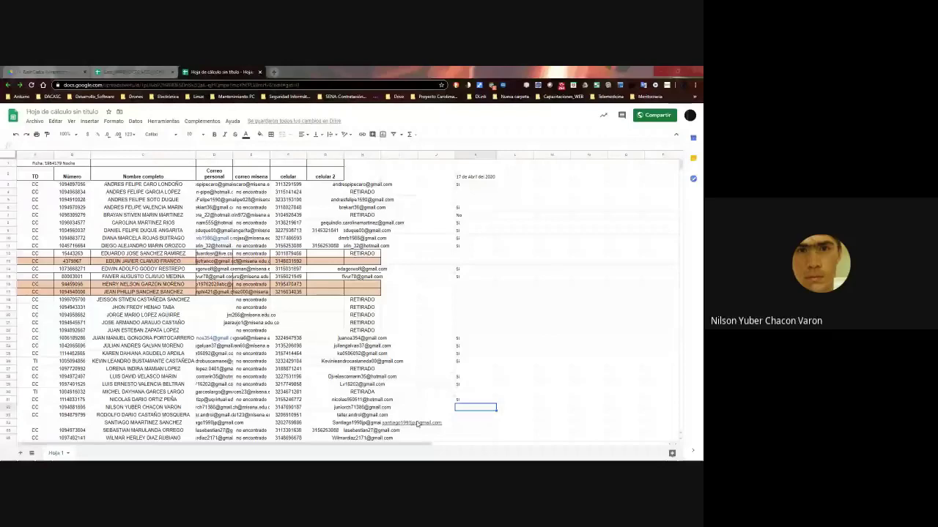
pyautogui.write('Si')
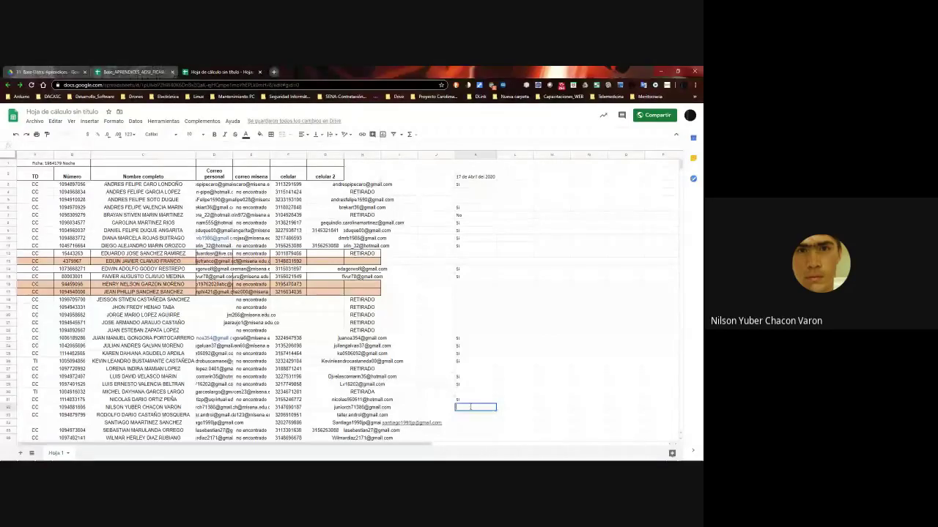
pyautogui.press('Return')
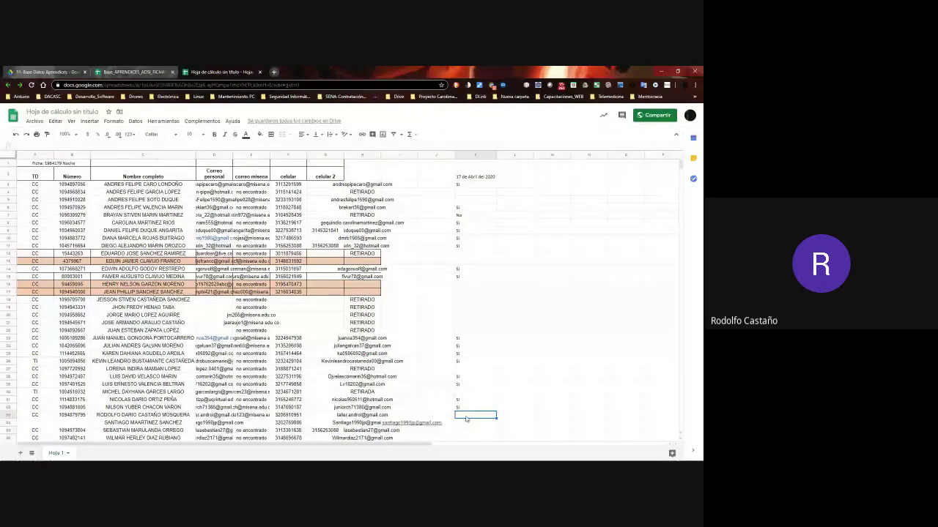
pyautogui.write('Si')
pyautogui.press('Return')
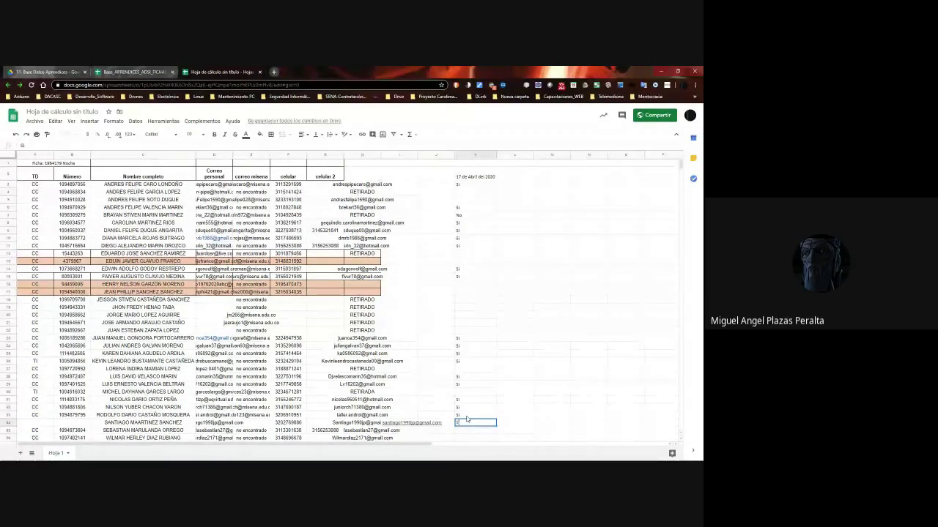
pyautogui.write('Si')
pyautogui.press('Return')
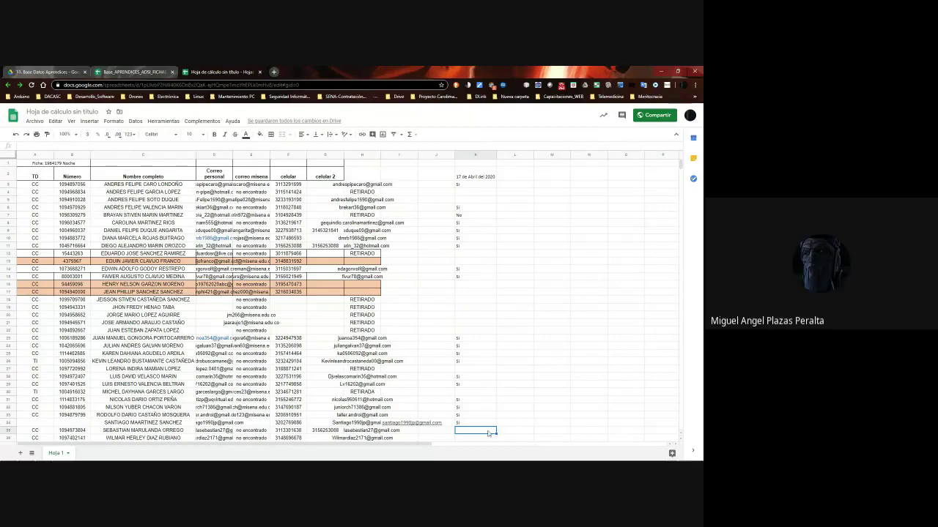
# Leave row 35 blank and record attendance as "Si" for the apprentice in row 36 of column K
pyautogui.press('Down')
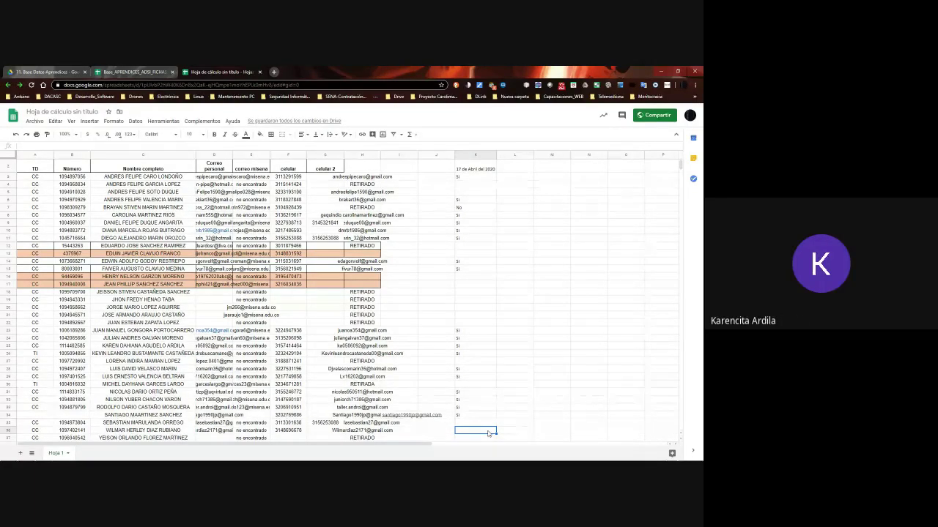
pyautogui.scroll(-1, 488, 433)
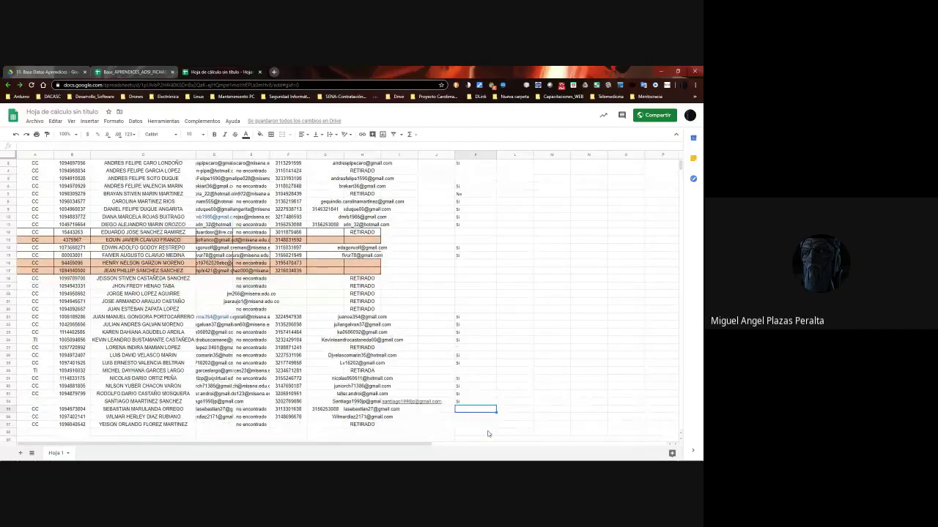
pyautogui.press('Down')
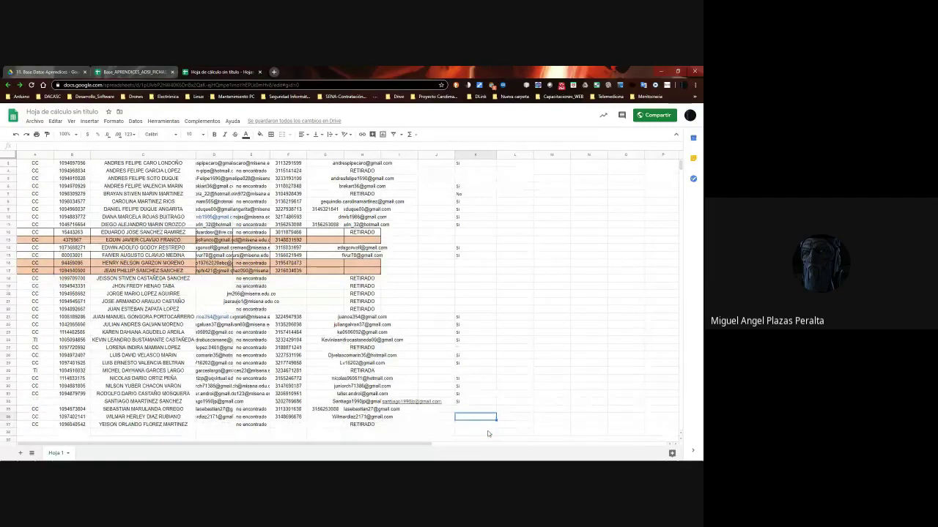
pyautogui.press('Up')
pyautogui.press('Up')
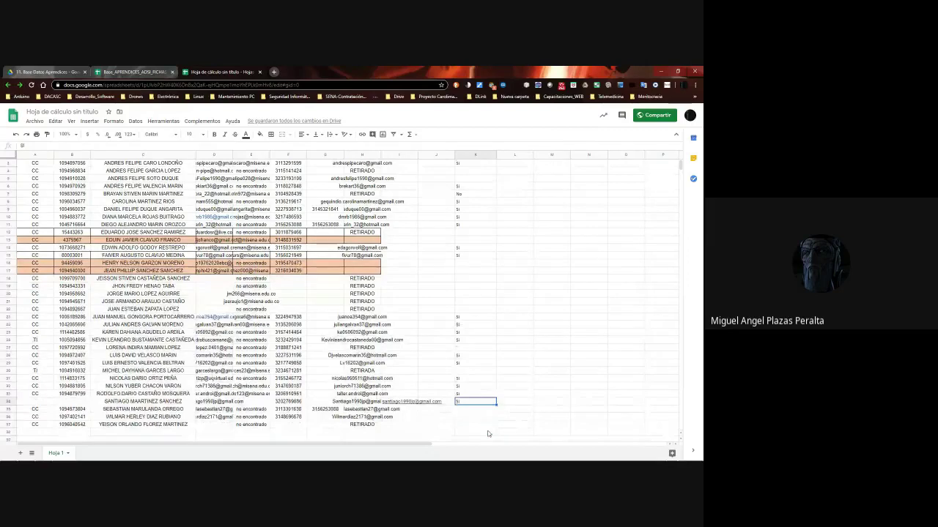
pyautogui.press('Down')
pyautogui.press('Down')
pyautogui.press('Up')
pyautogui.press('Down')
pyautogui.press('Down')
pyautogui.press('Up')
pyautogui.press('Down')
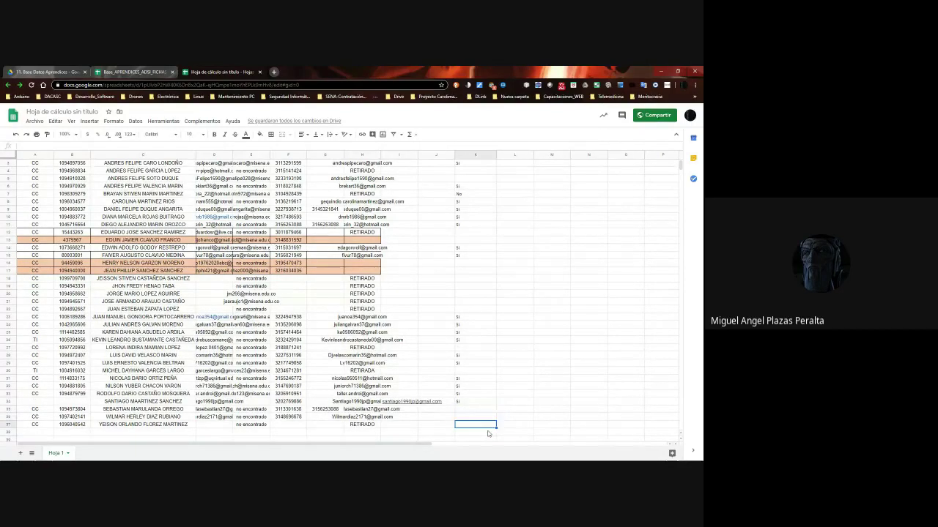
pyautogui.press('Up')
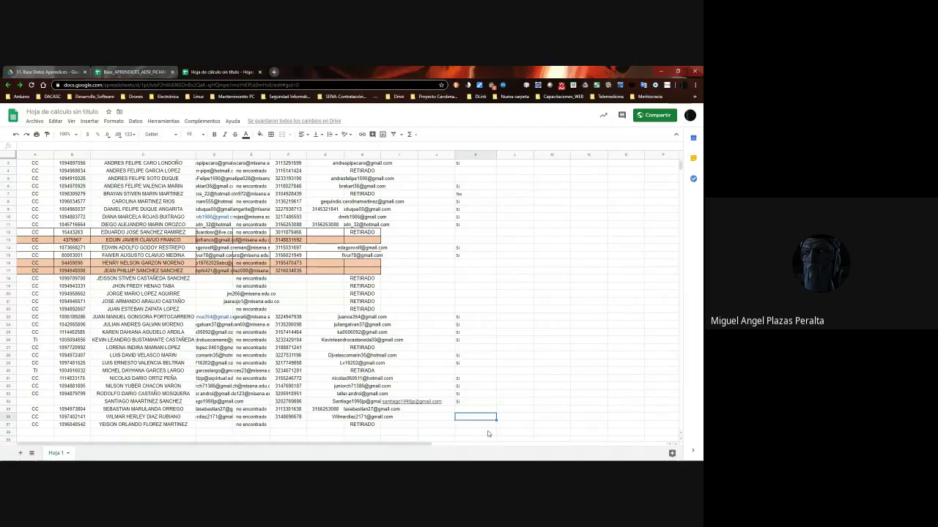
pyautogui.write('no')
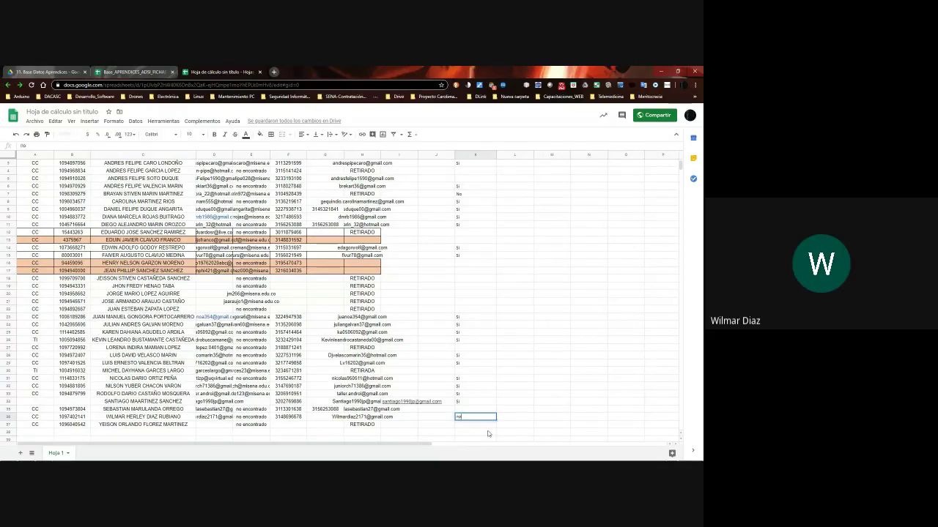
pyautogui.press('Escape')
pyautogui.write('Si')
pyautogui.press('Up')
# Go back up through the attendance entries in column K to the first row of the sheet
pyautogui.press('Up')
pyautogui.press('Up')
pyautogui.press('Up')
pyautogui.press('Up')
pyautogui.press('Up')
pyautogui.press('Up')
pyautogui.press('Up')
pyautogui.press('Up')
pyautogui.press('Up')
pyautogui.press('Up')
pyautogui.press('Up')
pyautogui.press('Up')
pyautogui.press('Up')
pyautogui.press('Up')
pyautogui.press('Up')
pyautogui.press('Up')
pyautogui.press('Up')
pyautogui.press('Up')
pyautogui.press('Up')
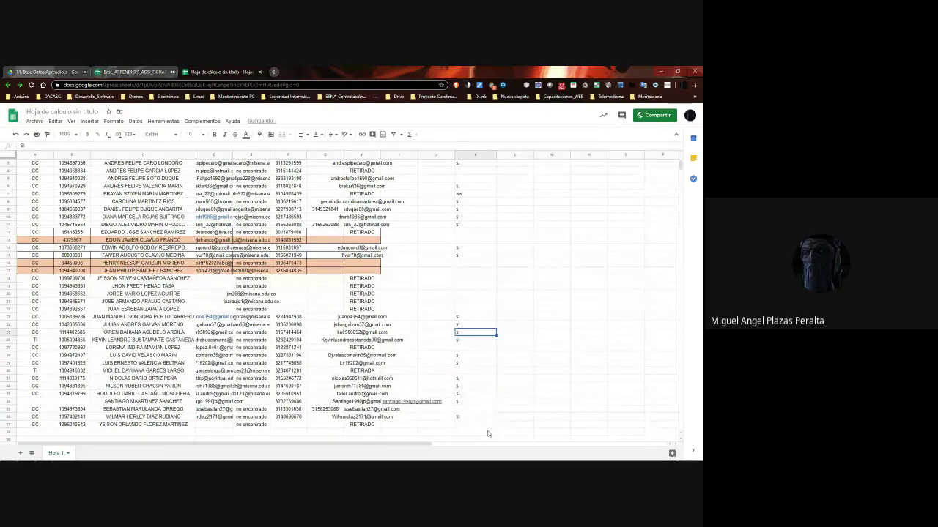
pyautogui.press('Up')
pyautogui.press('Up')
pyautogui.press('Up')
pyautogui.press('Up')
pyautogui.press('Up')
pyautogui.press('Up')
pyautogui.press('Up')
pyautogui.press('Up')
pyautogui.press('Up')
pyautogui.press('Up')
pyautogui.press('Up')
pyautogui.press('Up')
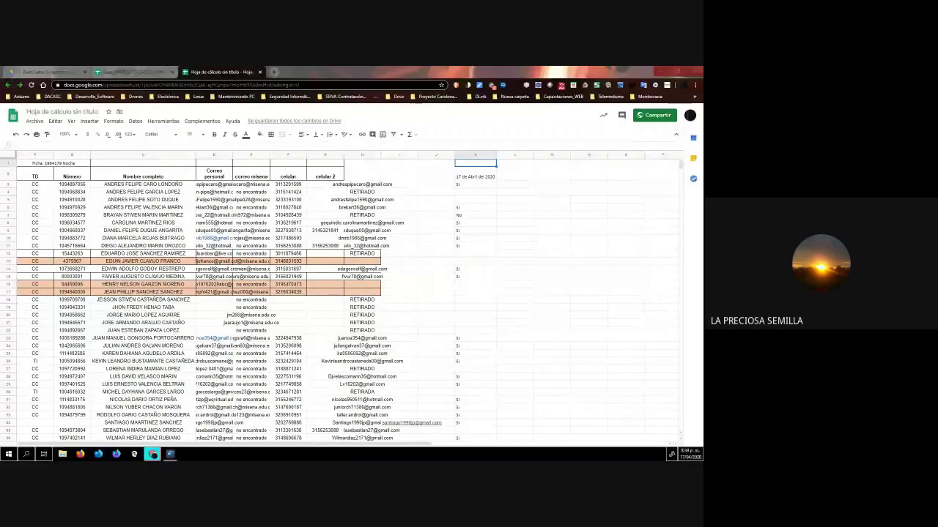
# Switch to the Google Meet call and stop presenting the screen
pyautogui.click(80, 454)
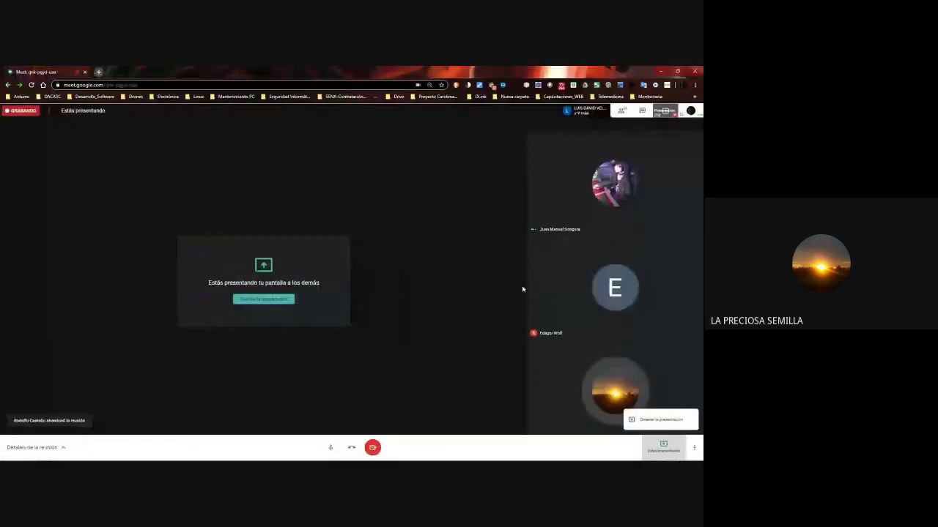
pyautogui.click(662, 420)
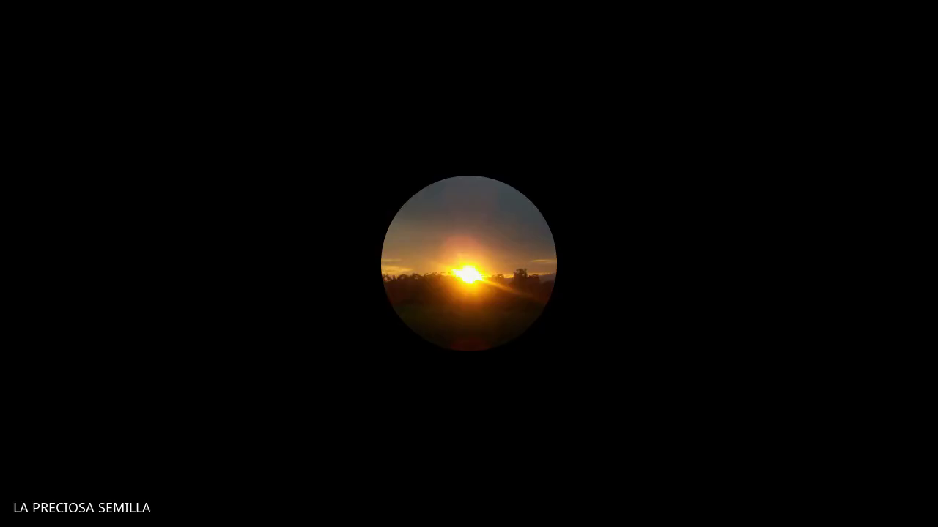